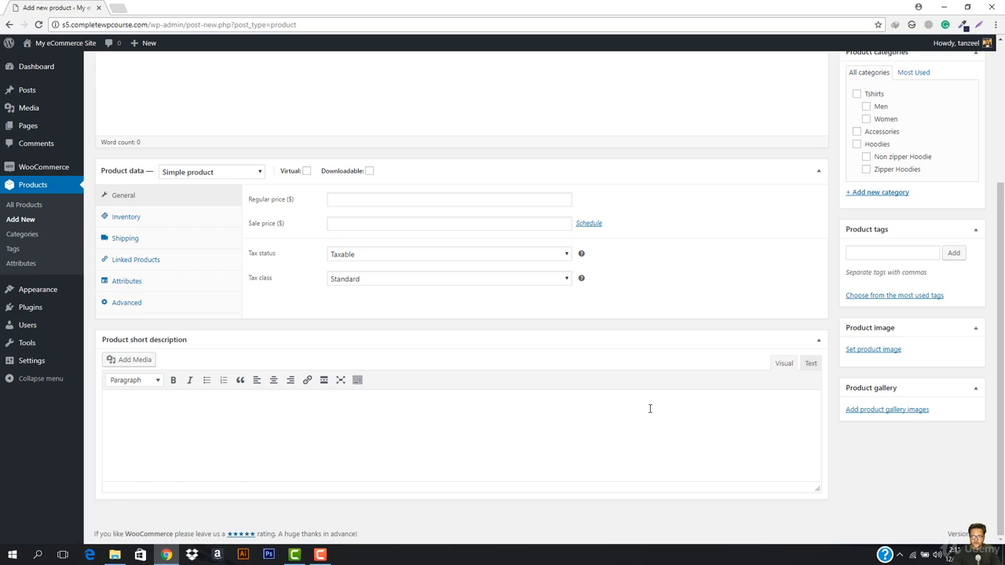
# Assign the new product to the Zipper Hoodies category and name it "Zipper Hoodies"
pyautogui.scroll(3, 651, 408)
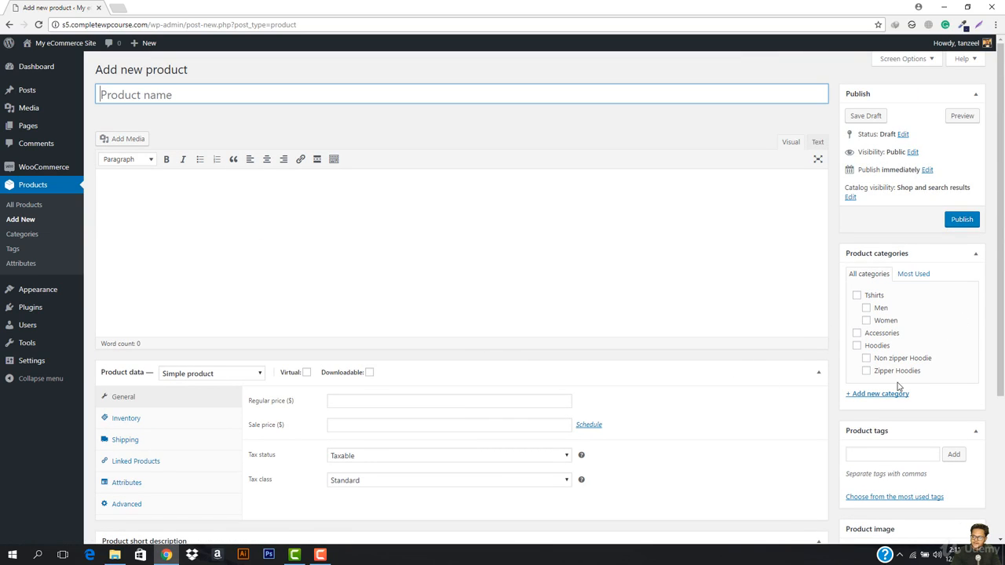
pyautogui.click(866, 371)
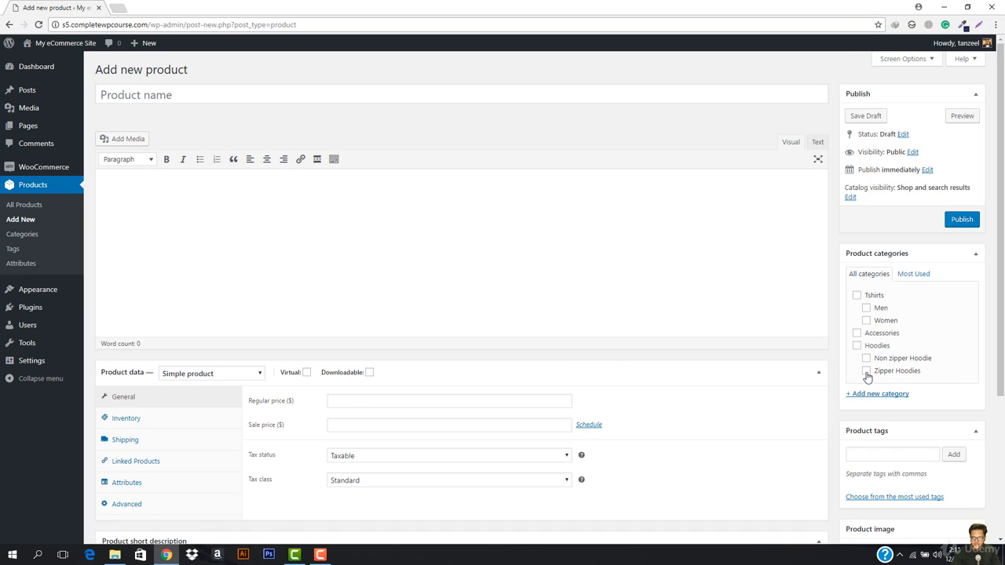
pyautogui.click(251, 93)
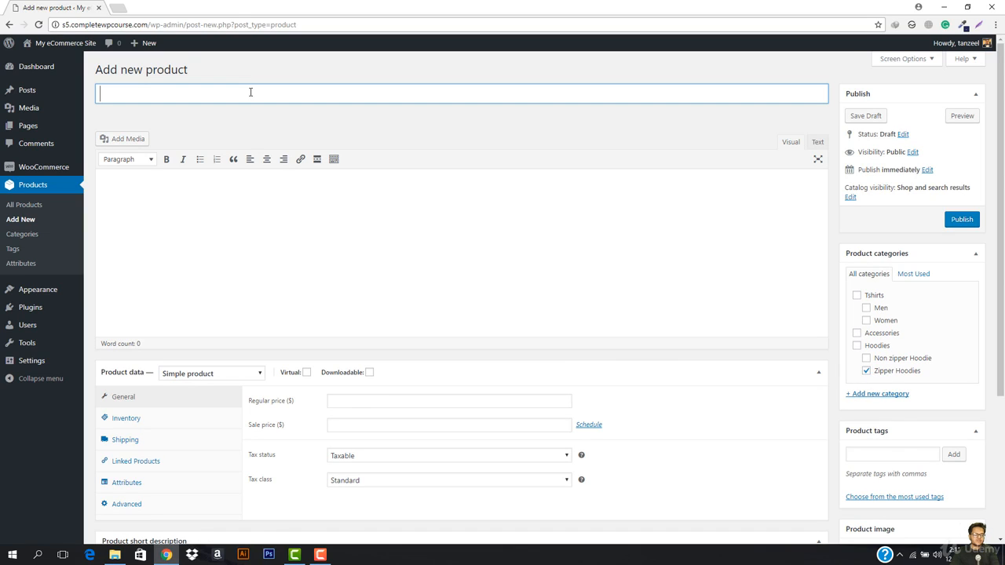
pyautogui.write('Zi')
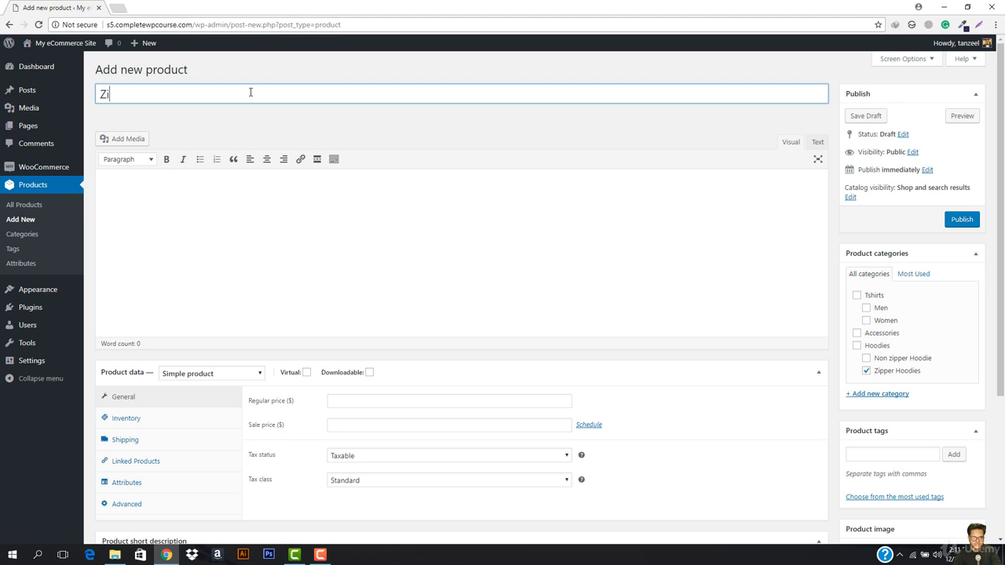
pyautogui.write('pper Ho')
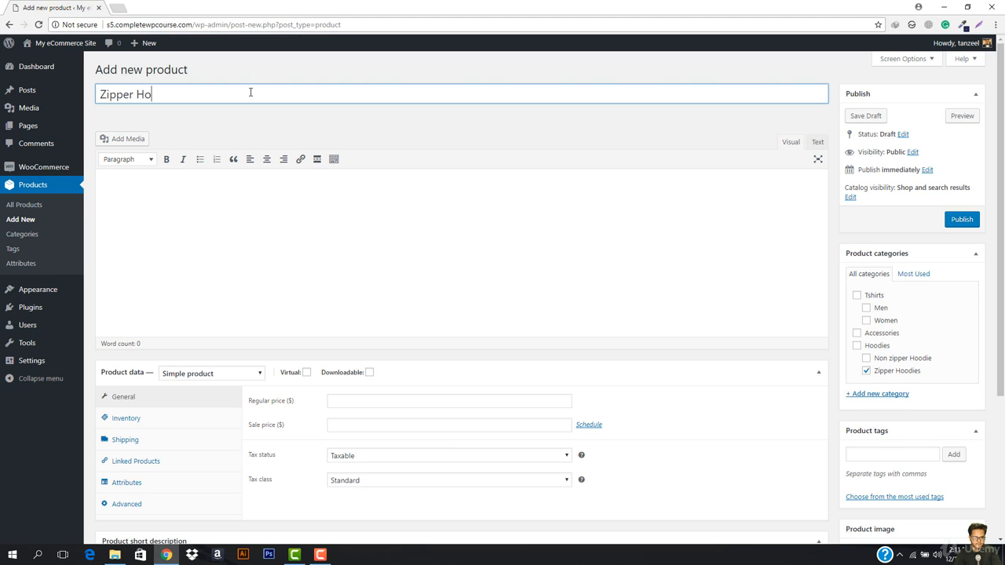
pyautogui.write('odies')
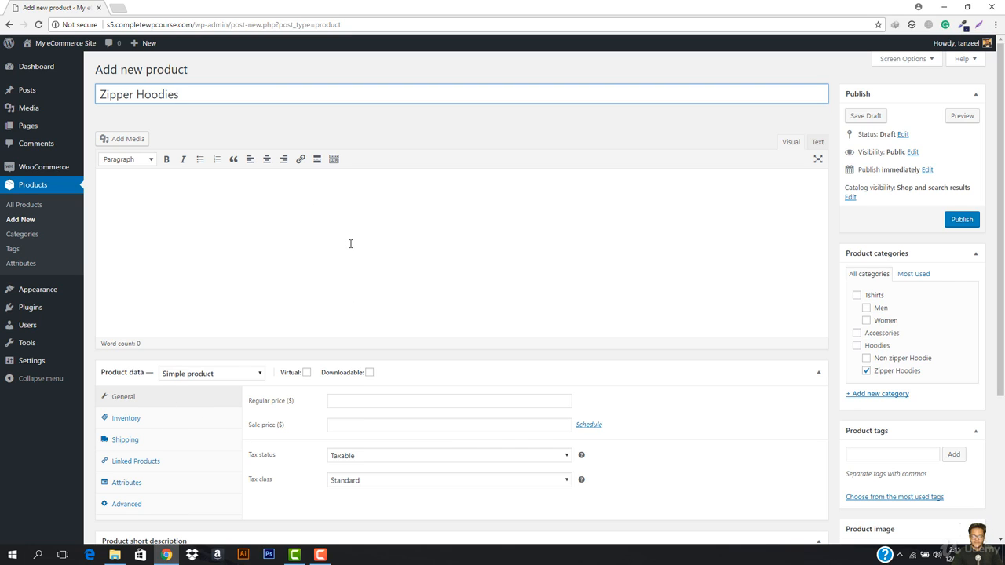
pyautogui.click(306, 231)
pyautogui.hotkey('ctrl', 'v')
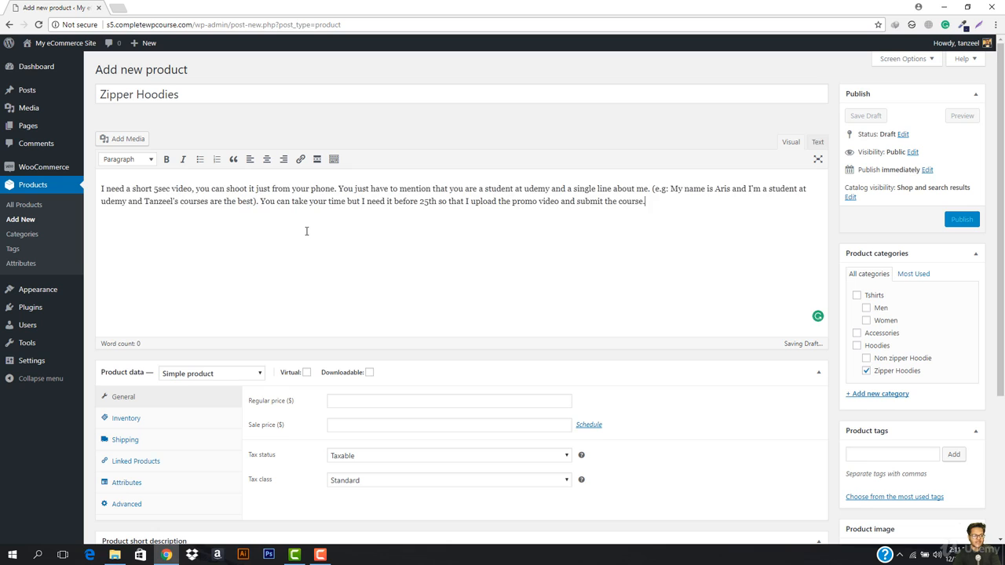
pyautogui.hotkey('ctrl', 'a')
pyautogui.press('BackSpace')
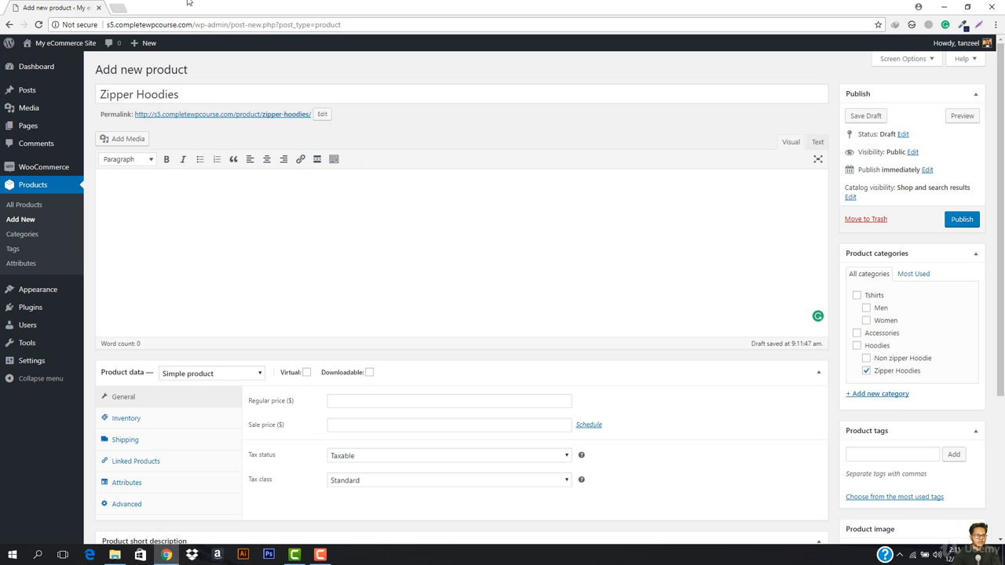
pyautogui.click(119, 7)
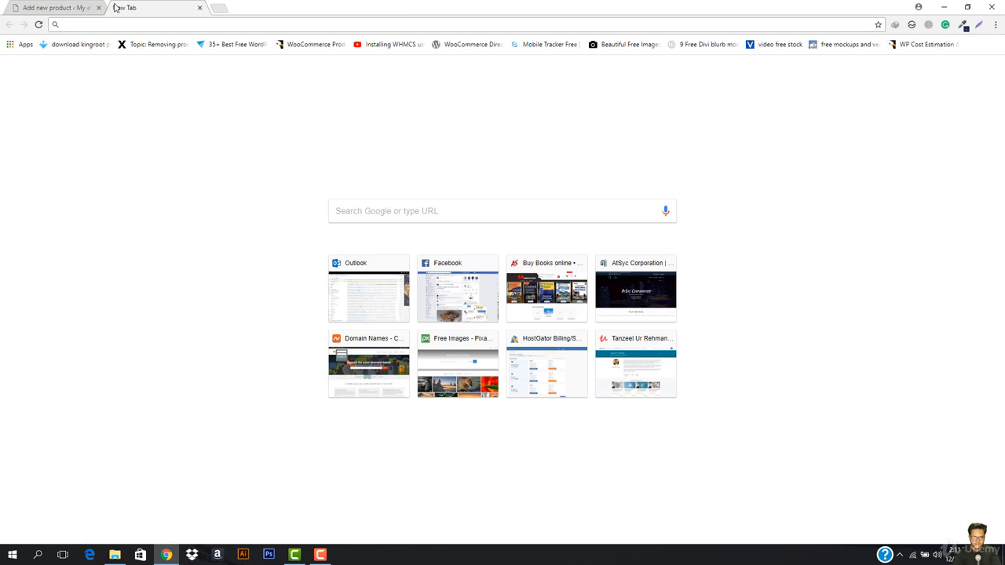
pyautogui.write('lip')
pyautogui.press('Down')
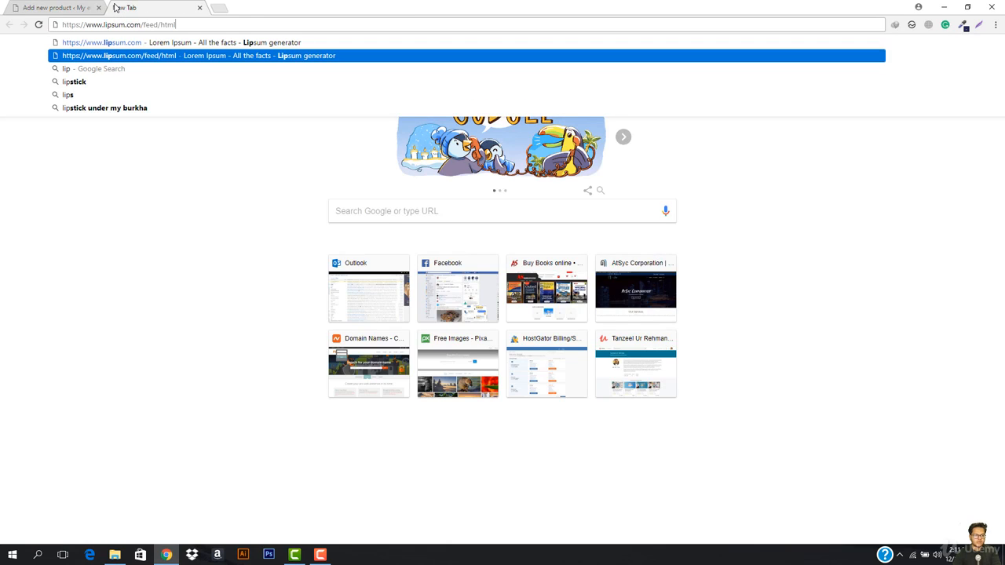
pyautogui.press('Return')
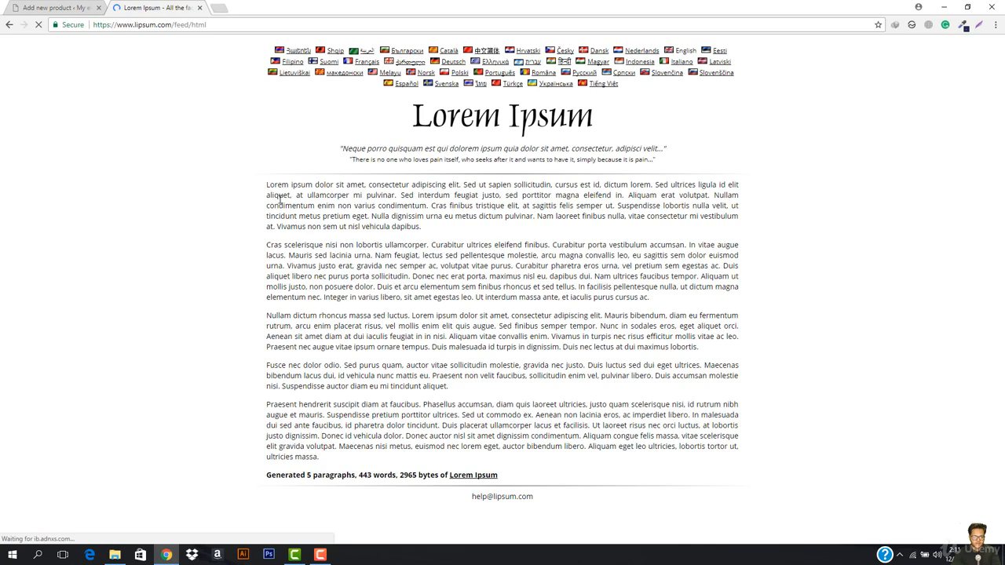
pyautogui.moveTo(268, 186); pyautogui.dragTo(475, 464)
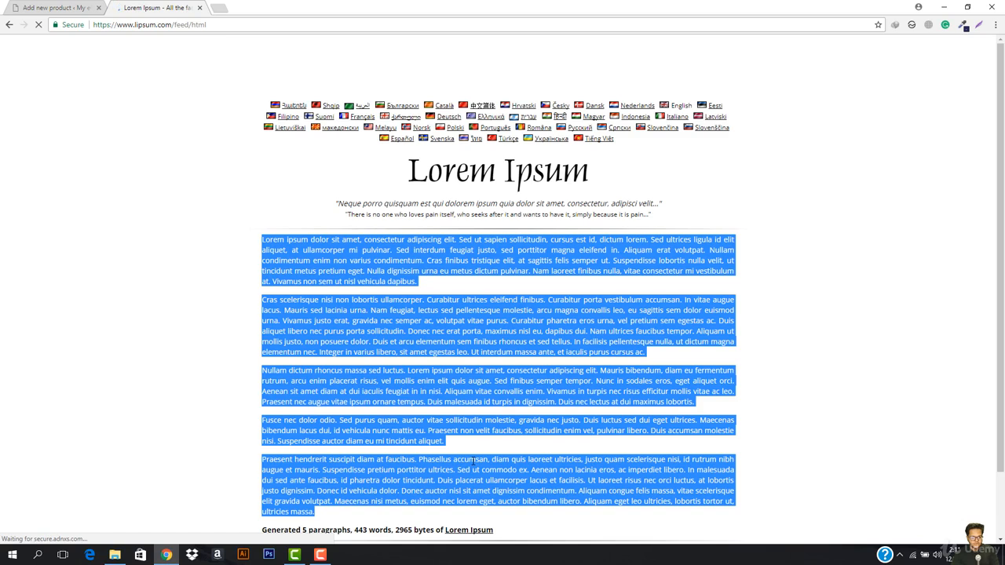
pyautogui.click(57, 8)
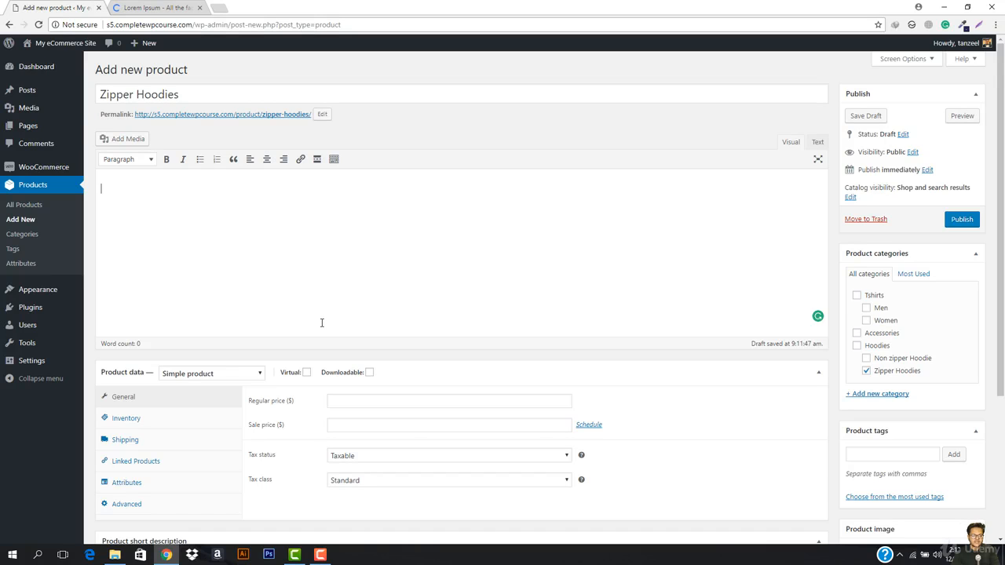
pyautogui.hotkey('ctrl', 'v')
# Copy the second Lorem Ipsum paragraph's opening, from "Cras scelerisque" through "vestibulum accumsan.", into the product short description
pyautogui.scroll(-4, 491, 339)
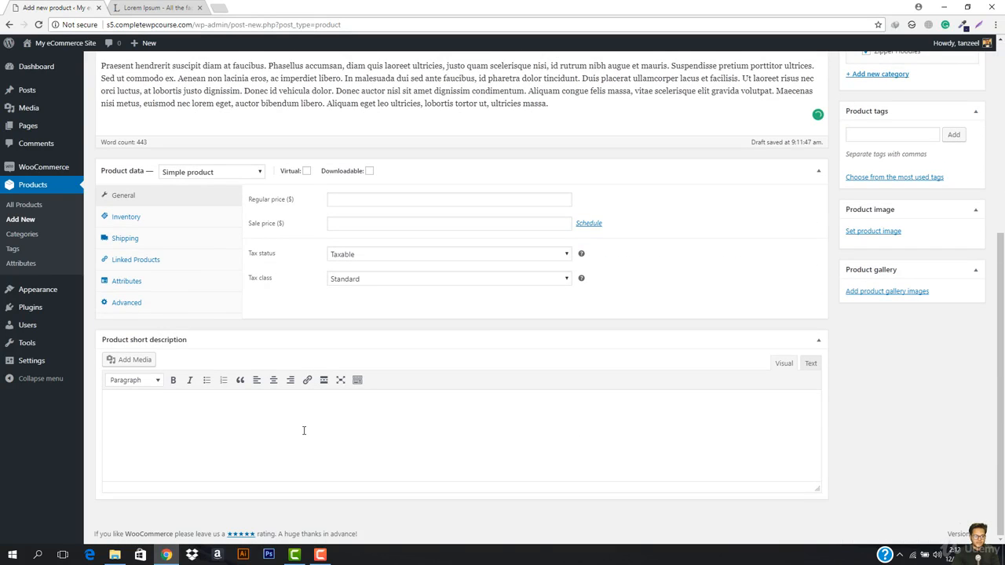
pyautogui.click(303, 430)
pyautogui.click(161, 7)
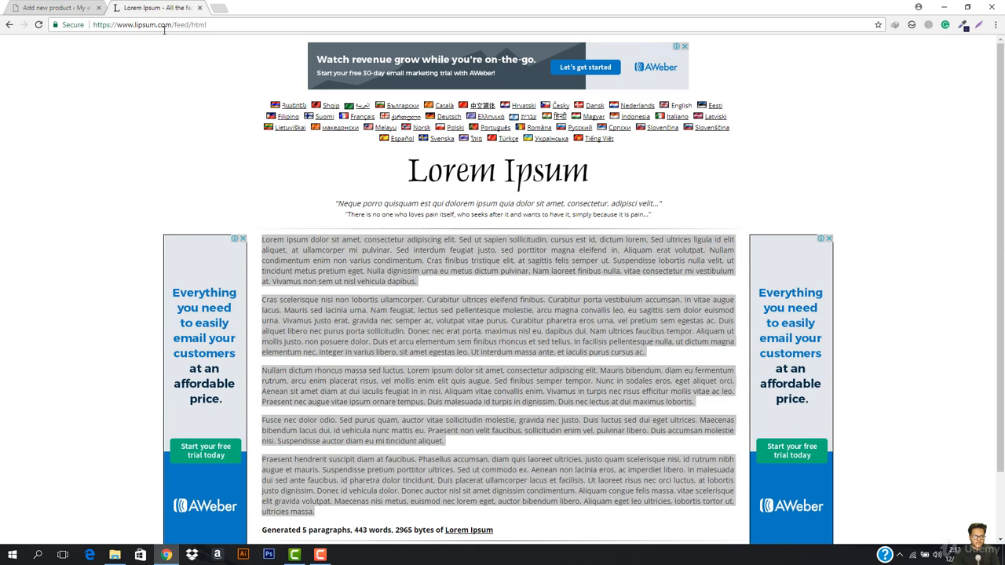
pyautogui.click(271, 248)
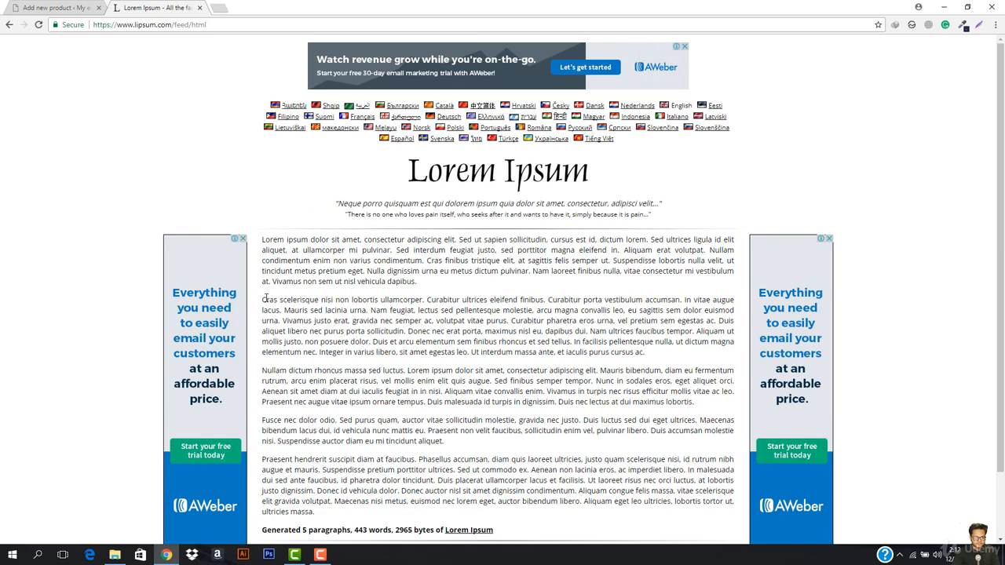
pyautogui.moveTo(262, 300); pyautogui.dragTo(685, 299)
pyautogui.hotkey('ctrl', 'c')
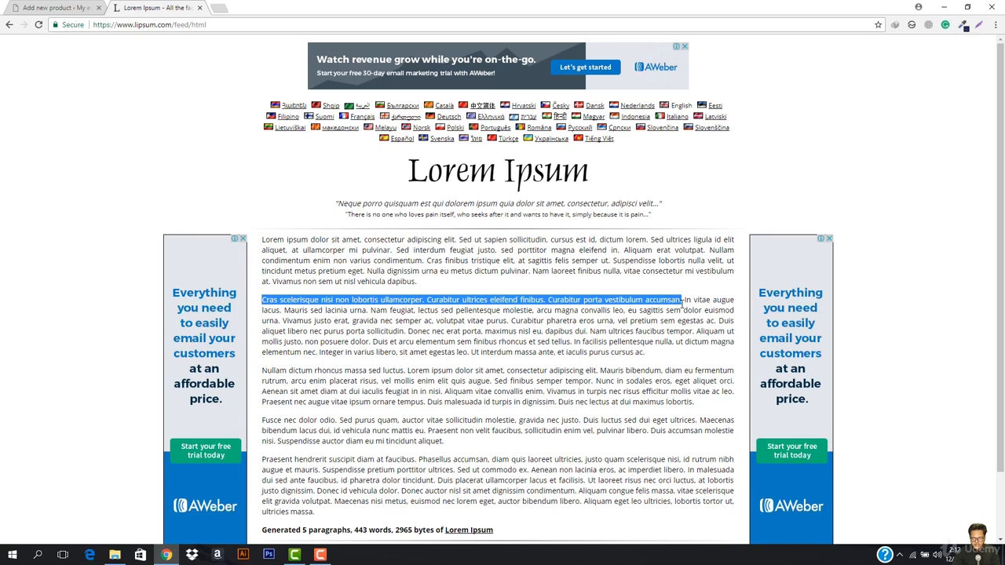
pyautogui.click(49, 7)
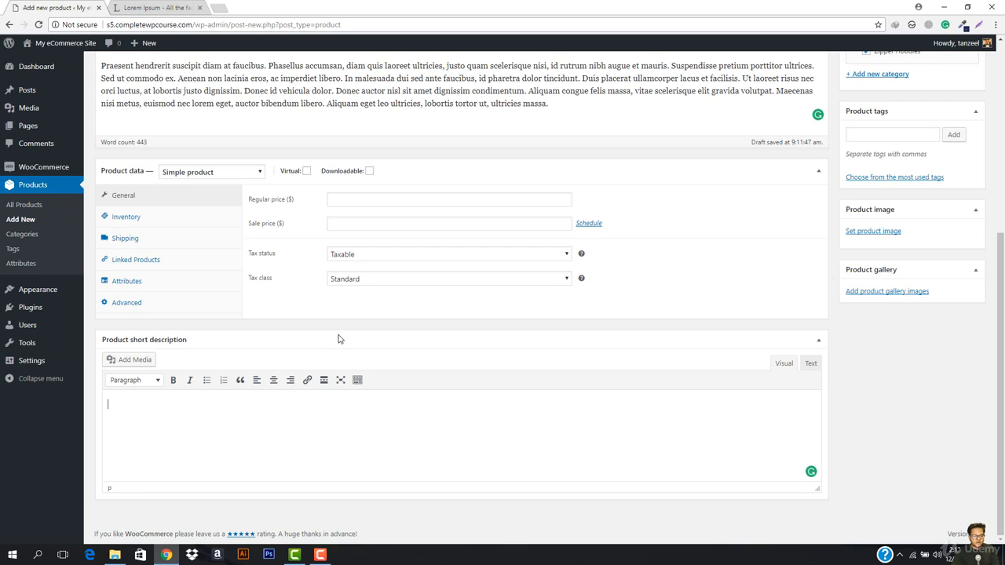
pyautogui.click(333, 455)
pyautogui.hotkey('ctrl', 'v')
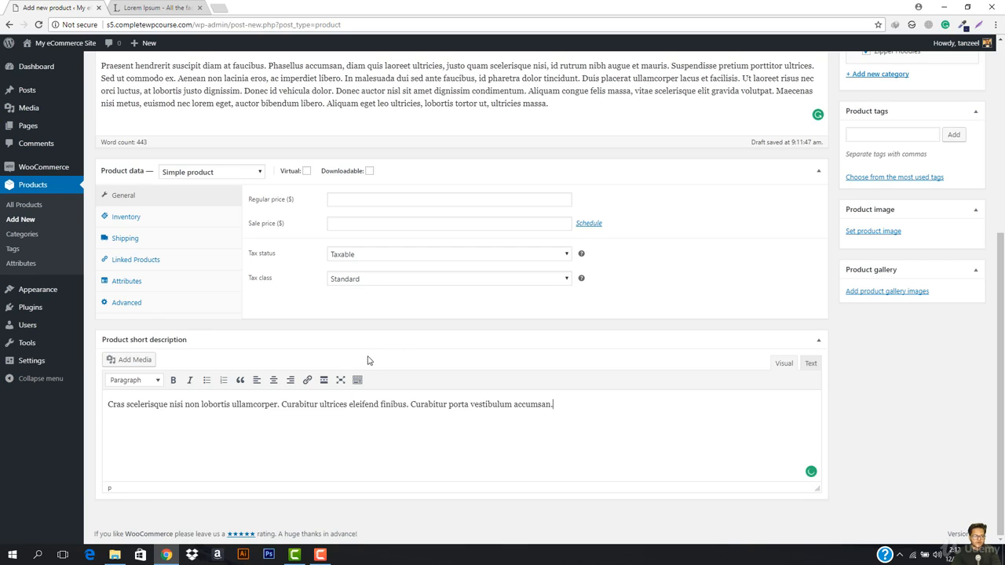
pyautogui.scroll(4, 361, 321)
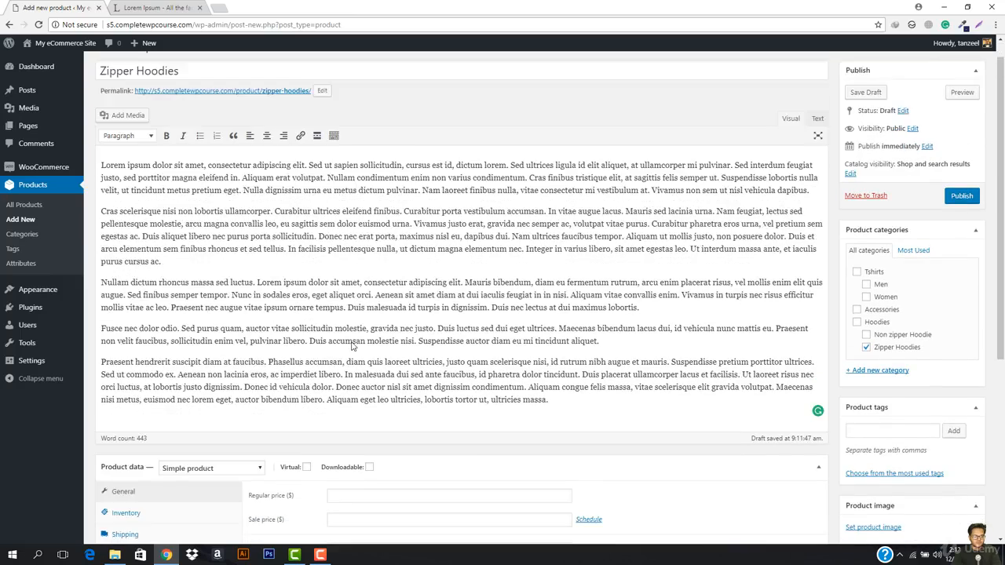
pyautogui.scroll(-4, 352, 346)
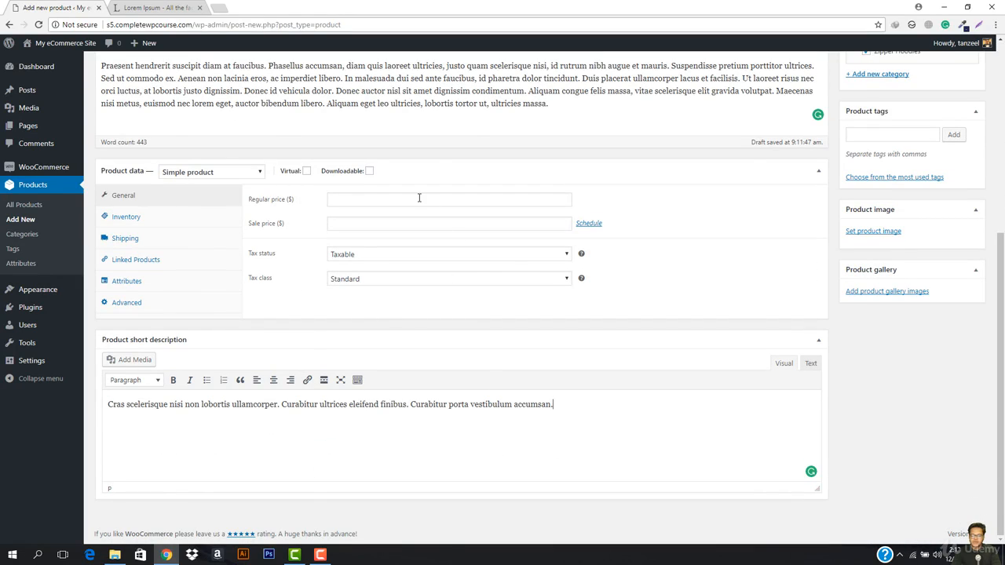
pyautogui.scroll(3, 651, 348)
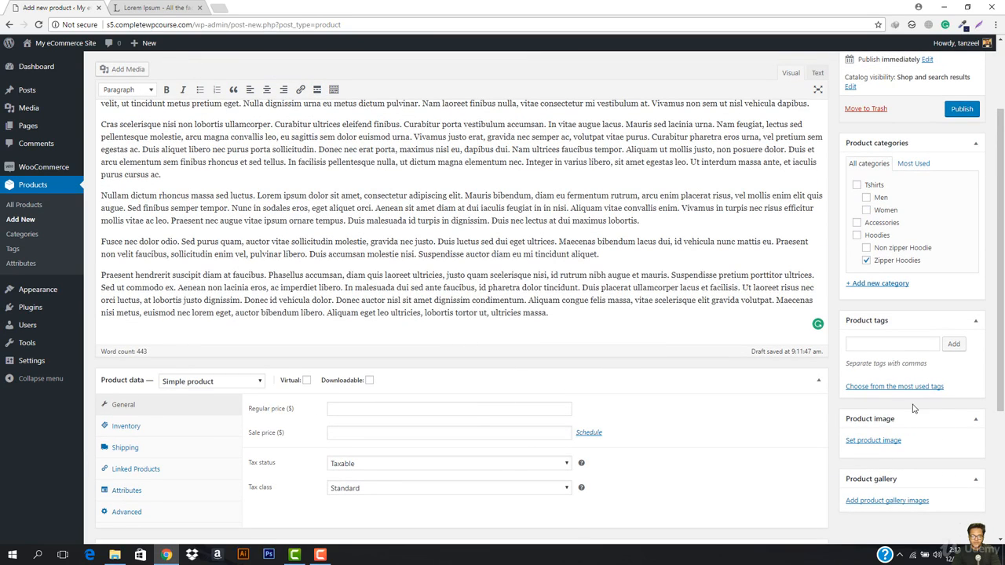
pyautogui.scroll(2, 177, 371)
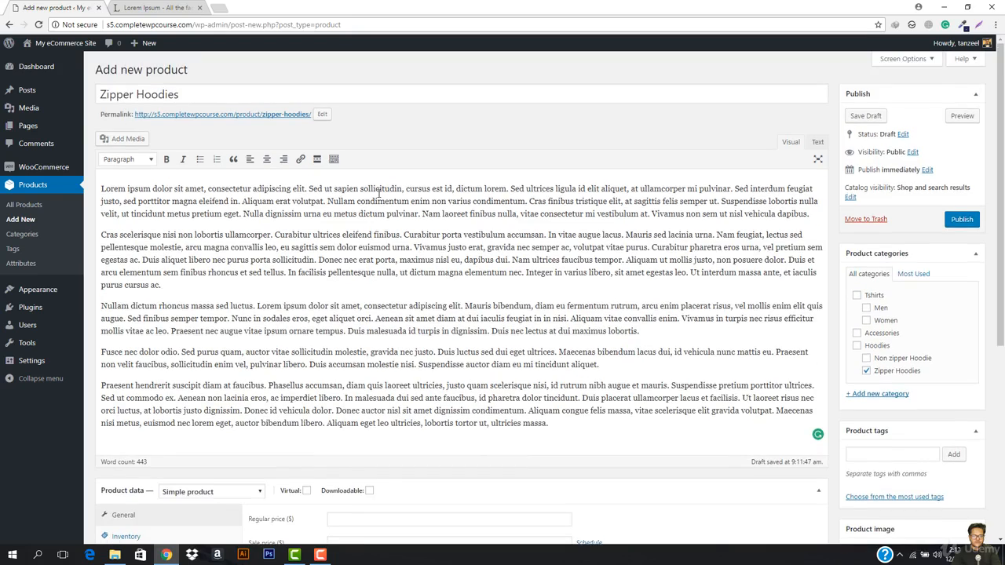
pyautogui.scroll(-4, 385, 321)
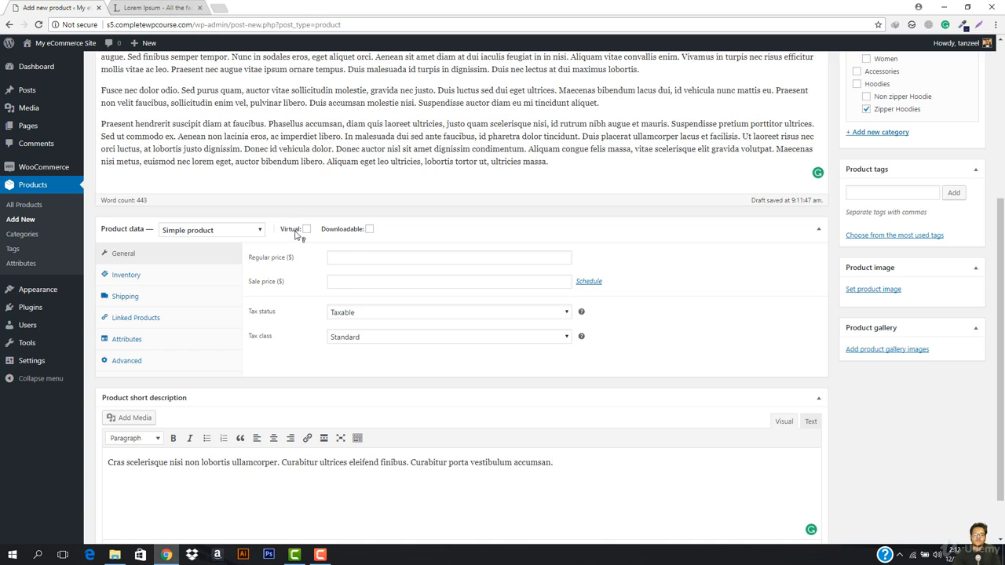
pyautogui.moveTo(360, 234)
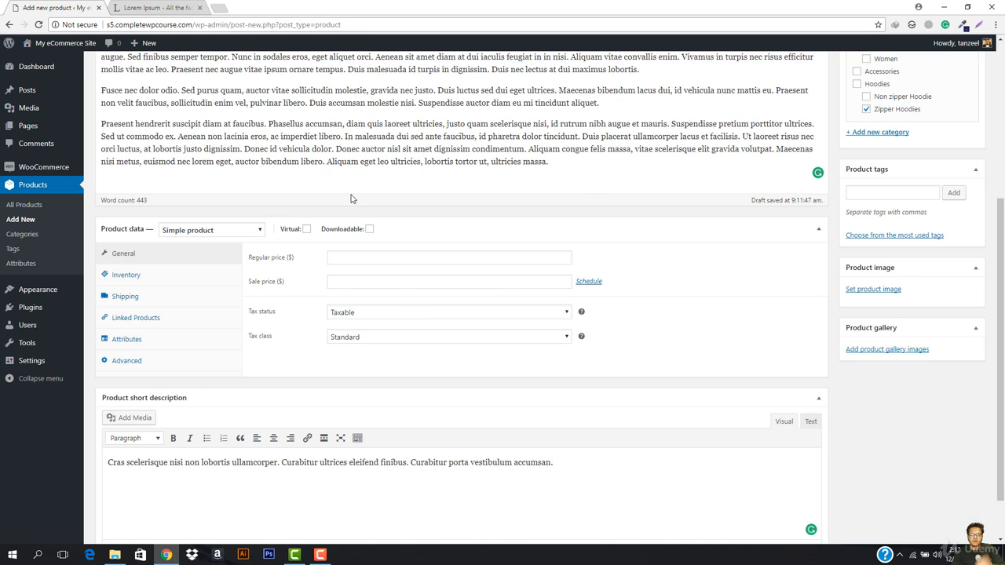
# Set the product's tax status to None and choose Standard as its tax class
pyautogui.click(524, 315)
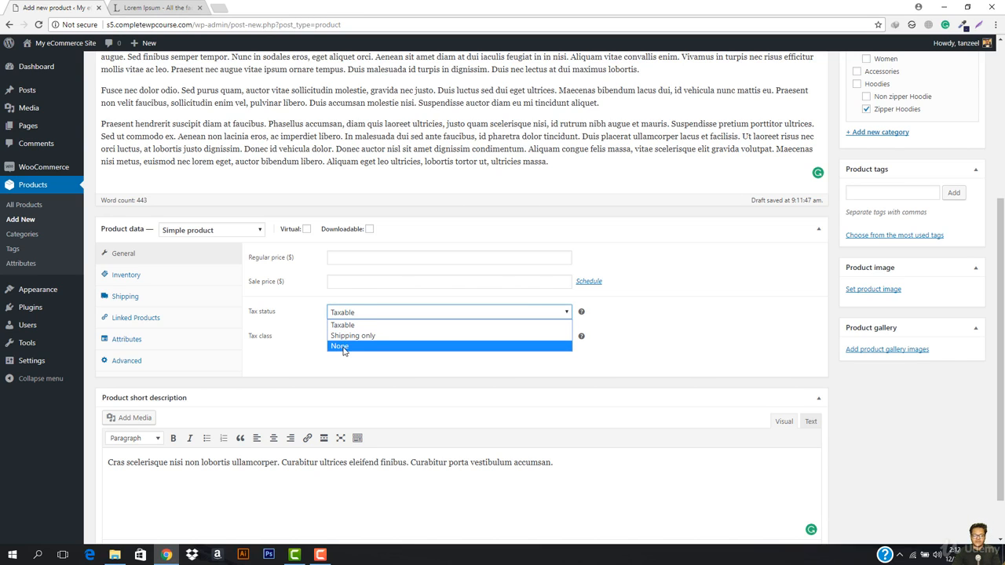
pyautogui.scroll(4, 233, 180)
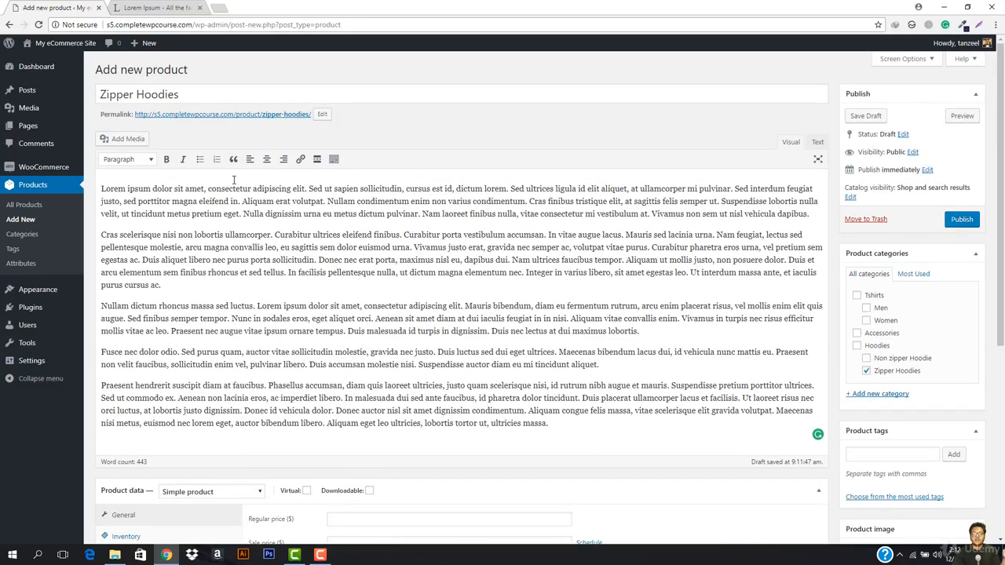
pyautogui.scroll(-4, 233, 180)
pyautogui.click(396, 265)
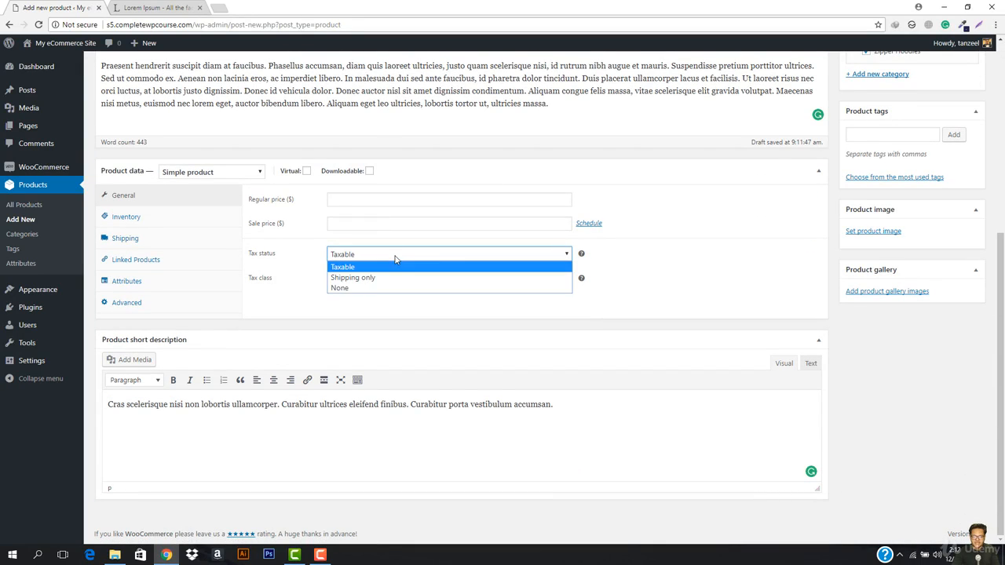
pyautogui.click(359, 292)
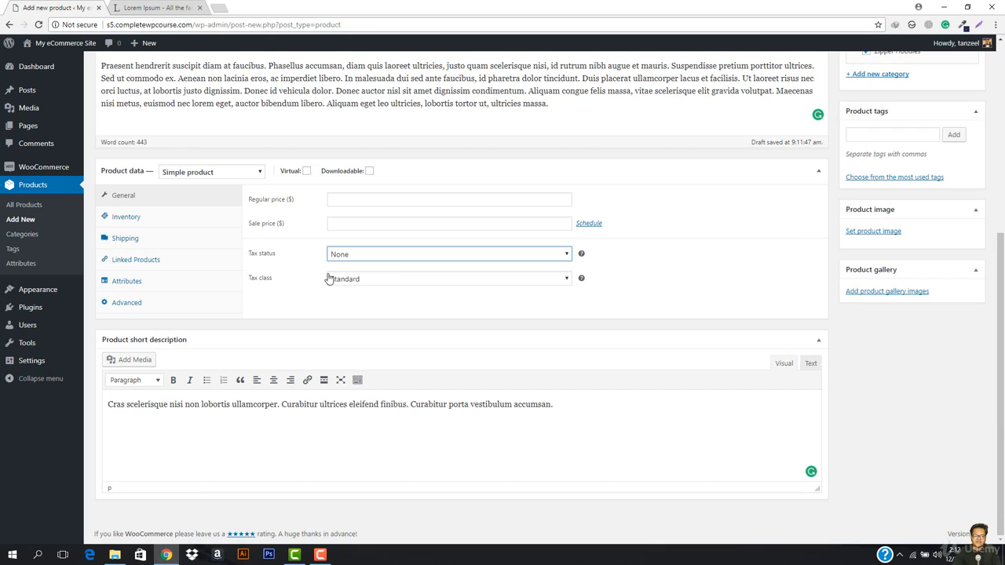
pyautogui.click(533, 276)
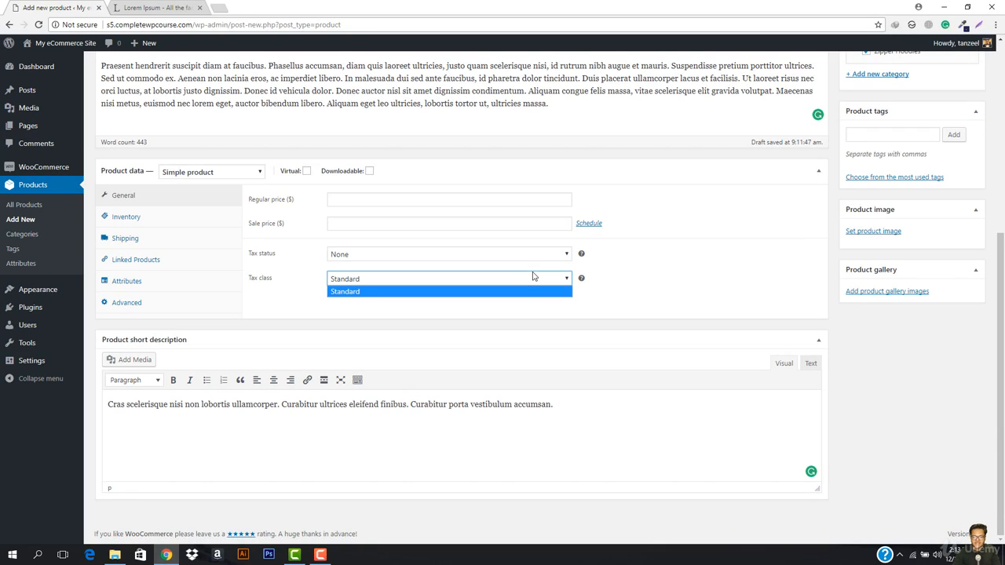
pyautogui.click(395, 292)
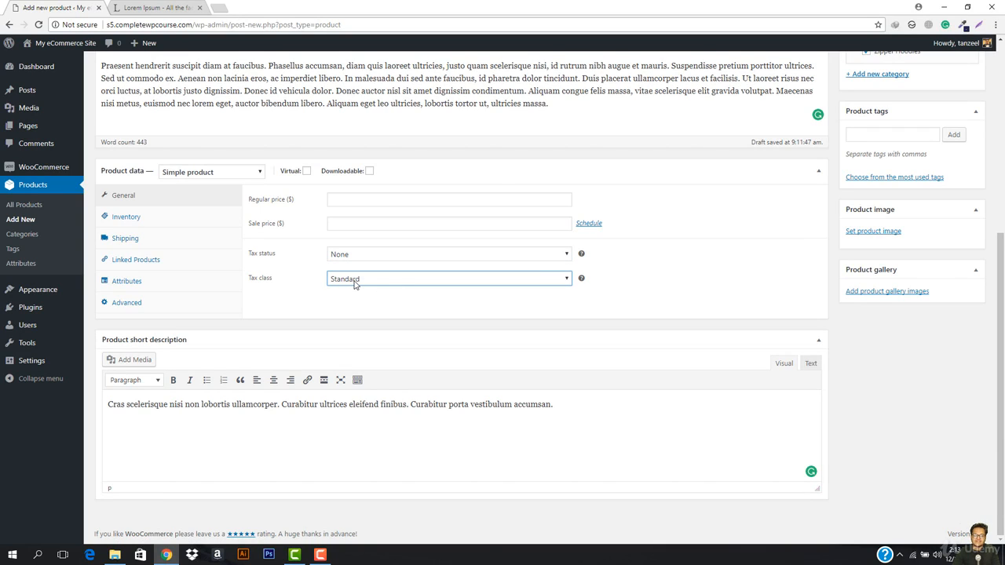
# Open the WooCommerce settings in a separate browser tab, keeping the product being edited open
pyautogui.moveTo(43, 166)
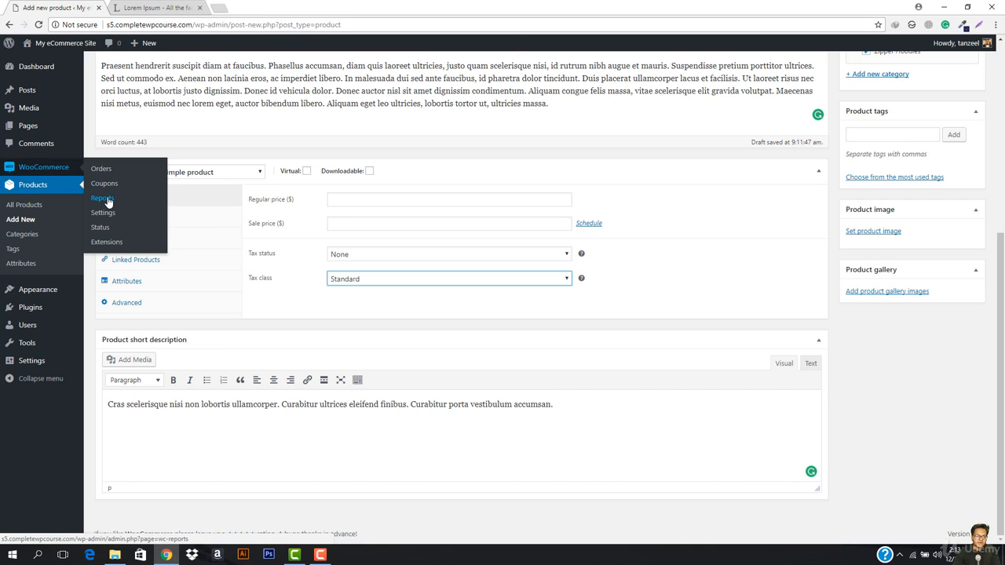
pyautogui.rightClick(103, 213)
pyautogui.click(134, 218)
pyautogui.click(179, 5)
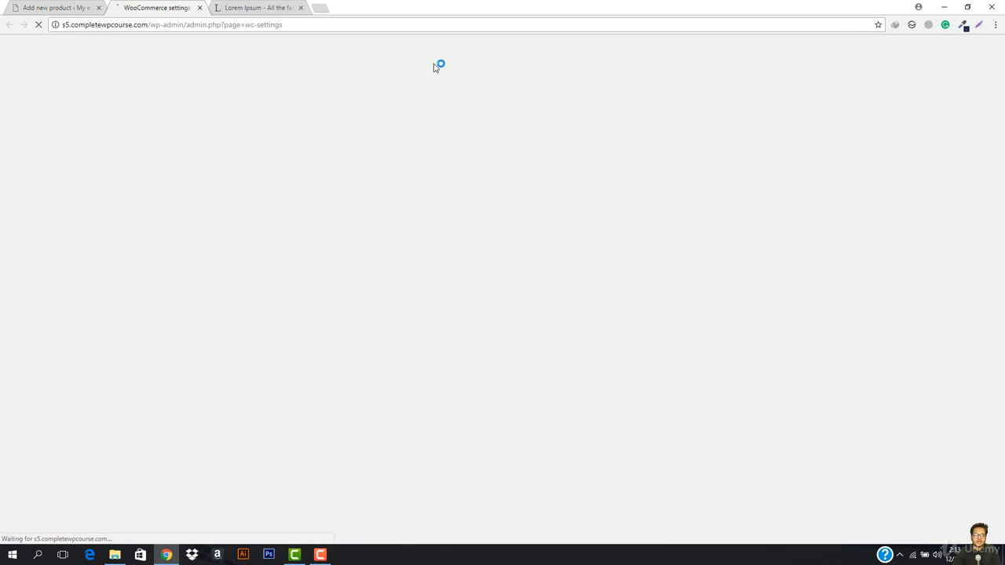
pyautogui.click(54, 8)
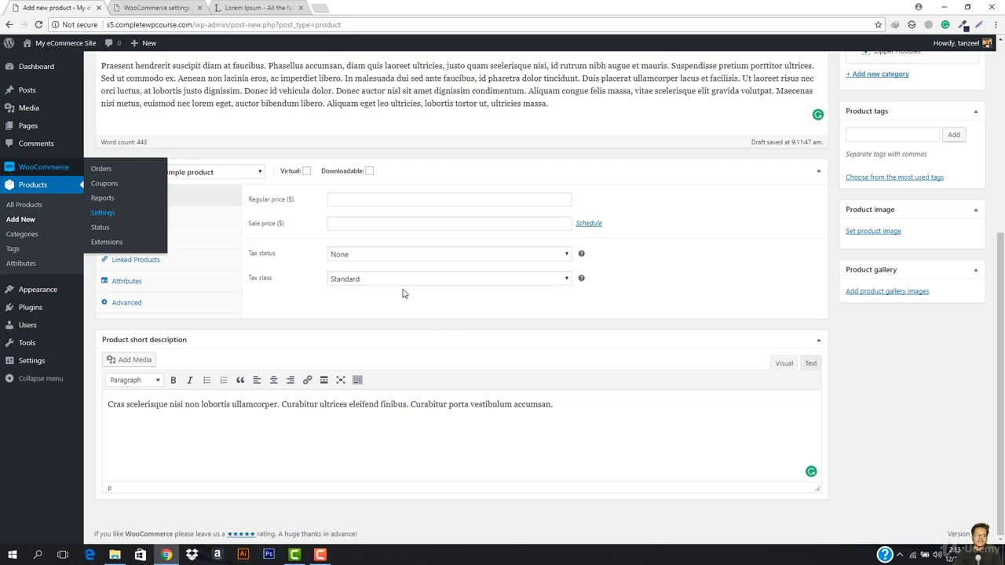
pyautogui.click(132, 3)
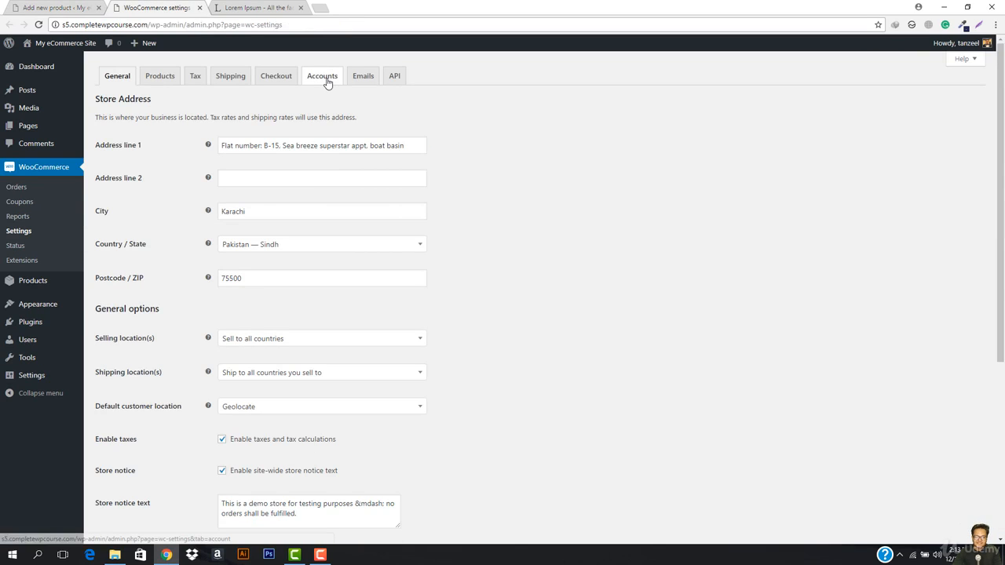
# Examine the store's tax options, including the shipping tax class, against the product's tax fields, and close the settings tab
pyautogui.click(195, 76)
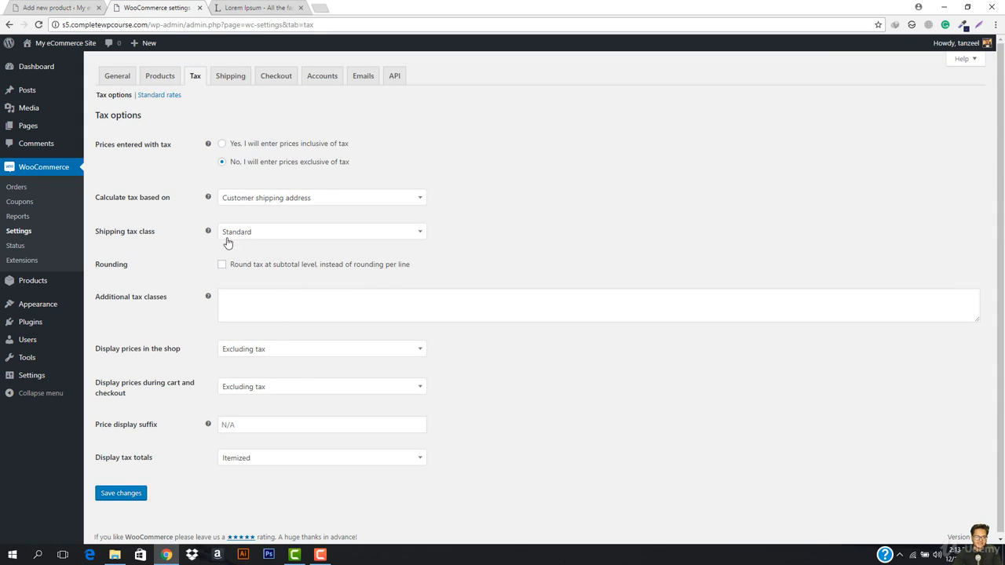
pyautogui.click(271, 234)
pyautogui.click(241, 268)
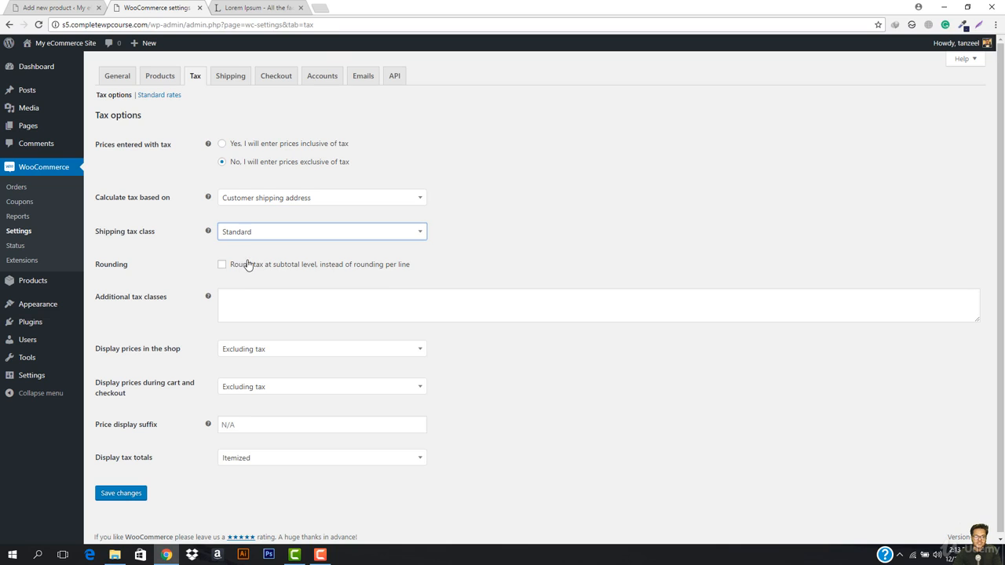
pyautogui.click(76, 5)
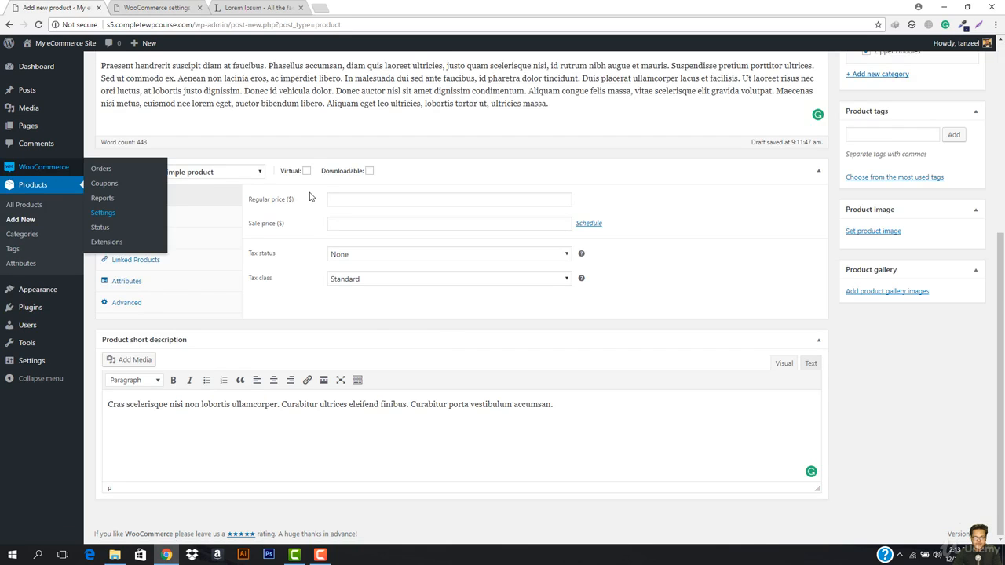
pyautogui.click(140, 6)
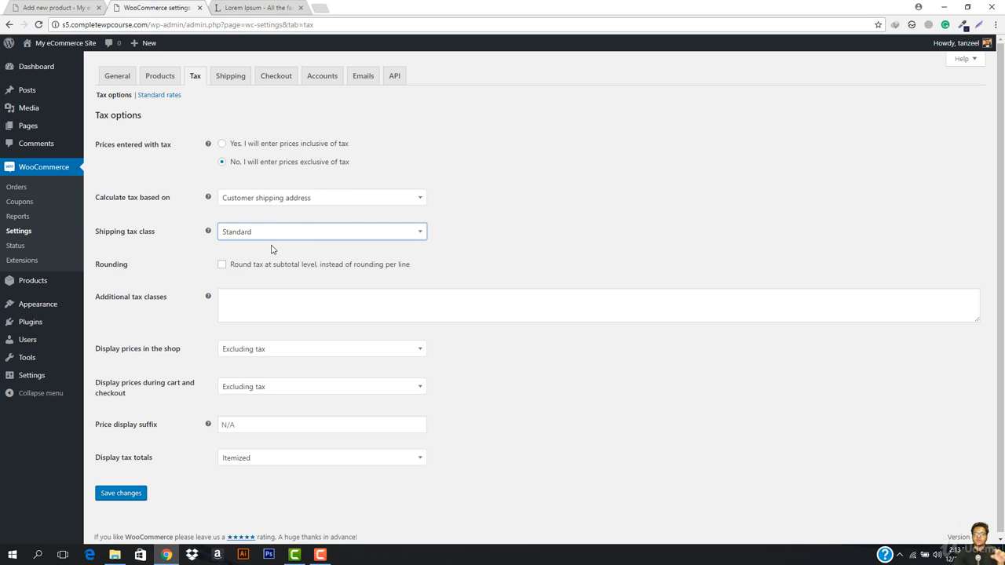
pyautogui.click(85, 7)
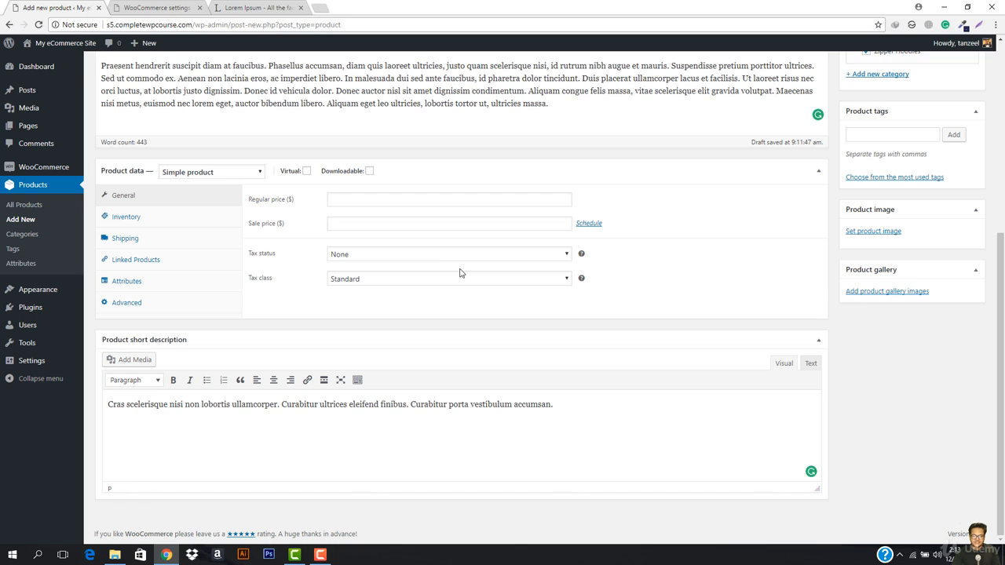
pyautogui.click(167, 8)
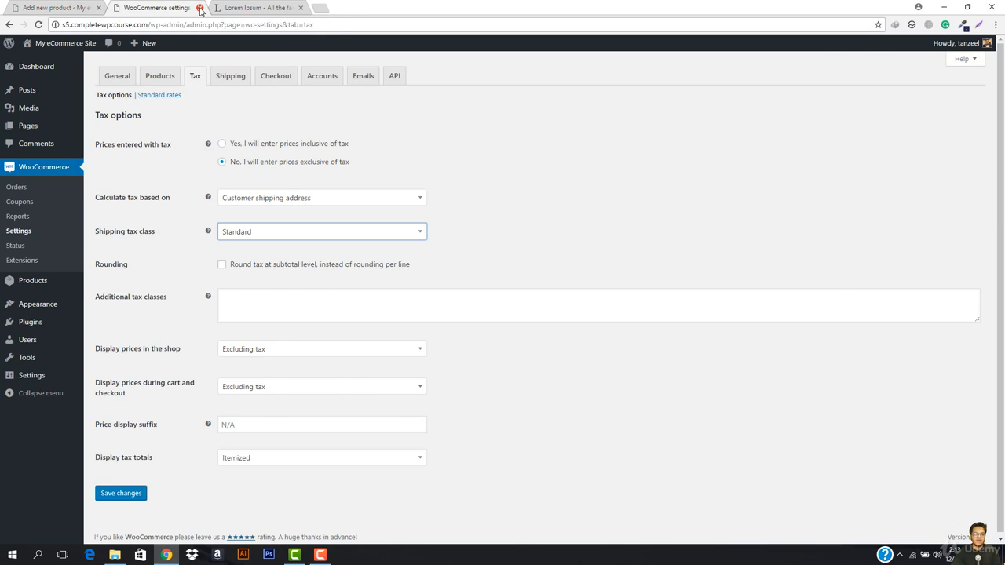
pyautogui.click(200, 8)
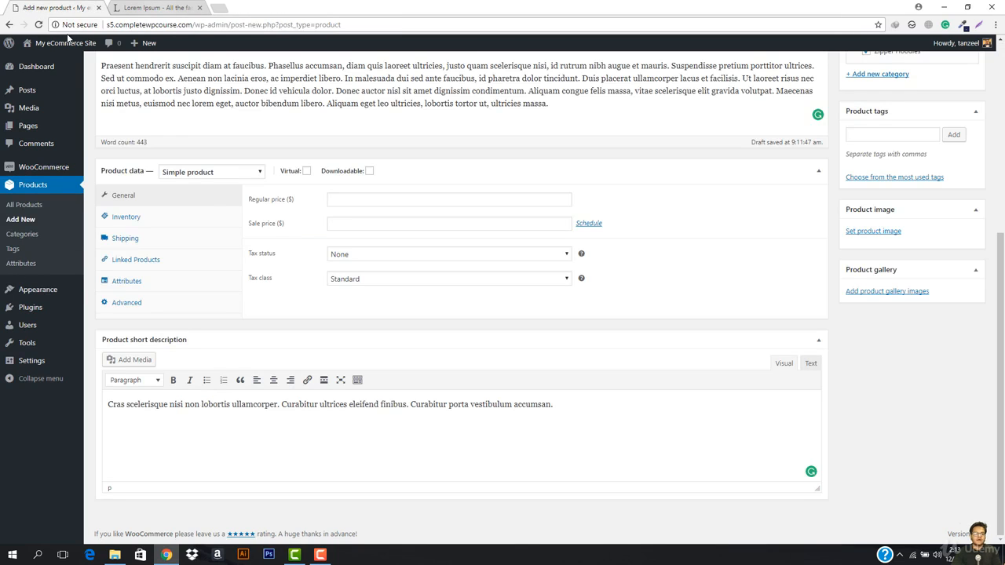
# Enter zhoddiered as the product's SKU in its inventory data
pyautogui.click(124, 219)
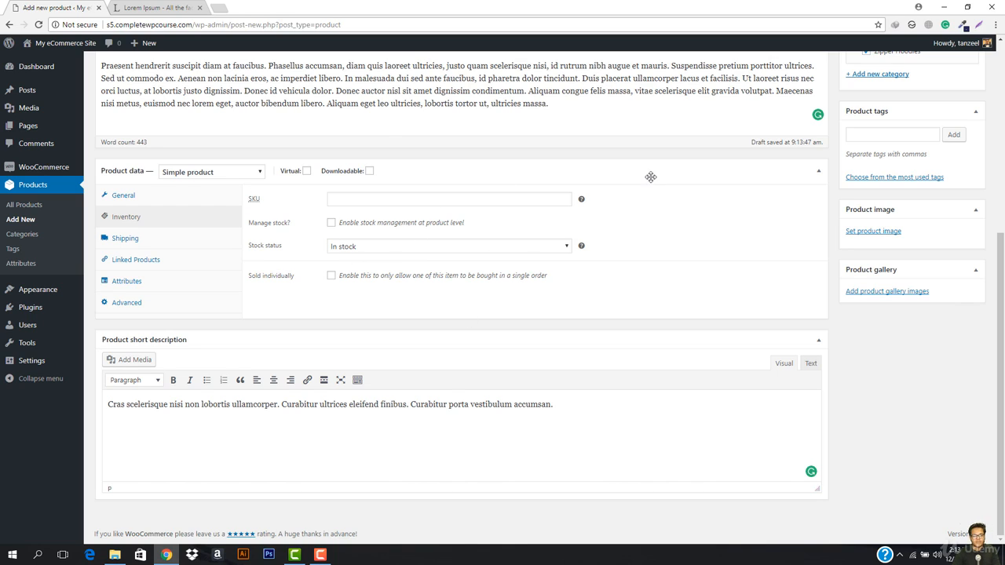
pyautogui.moveTo(583, 202)
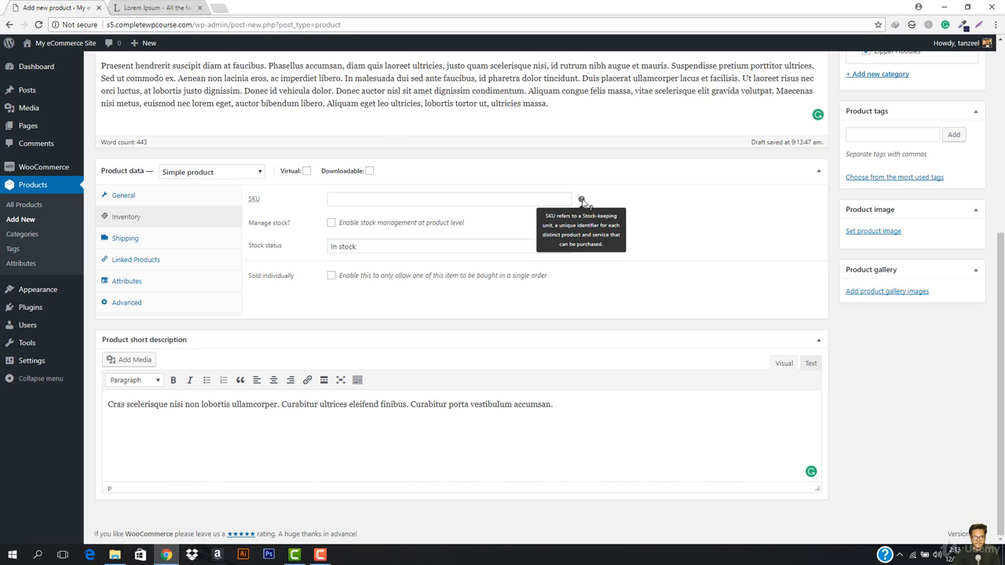
pyautogui.scroll(5, 394, 213)
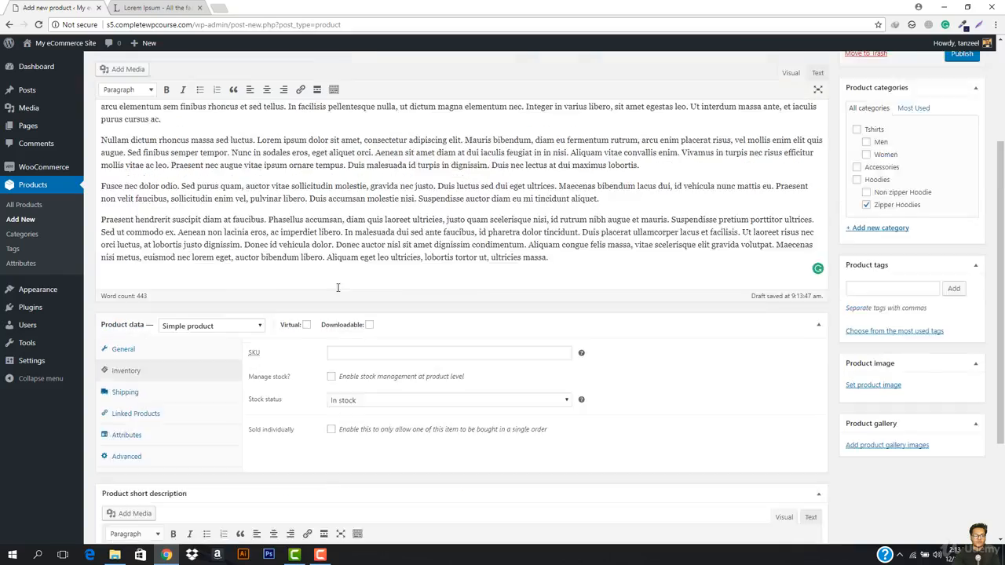
pyautogui.scroll(-5, 510, 202)
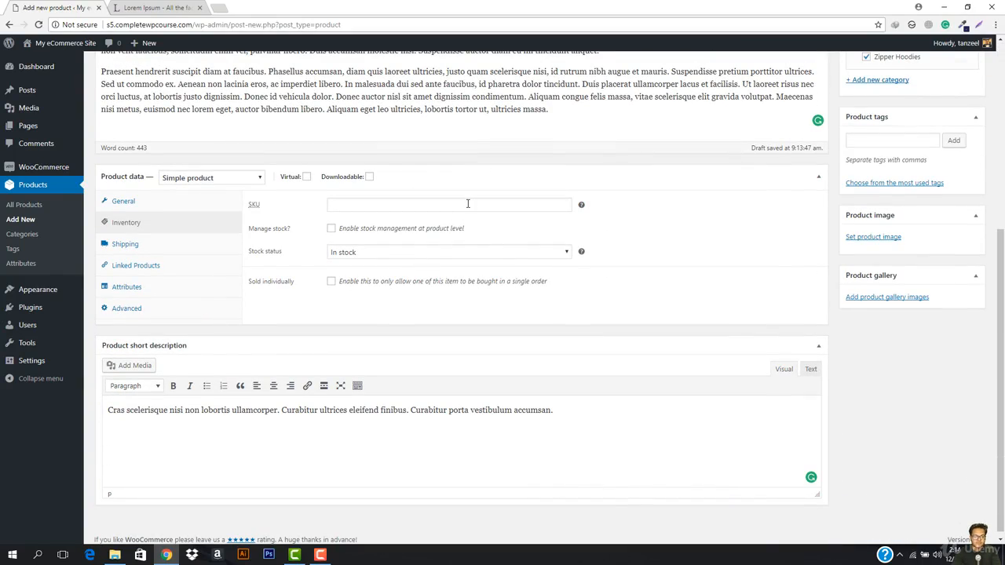
pyautogui.click(468, 204)
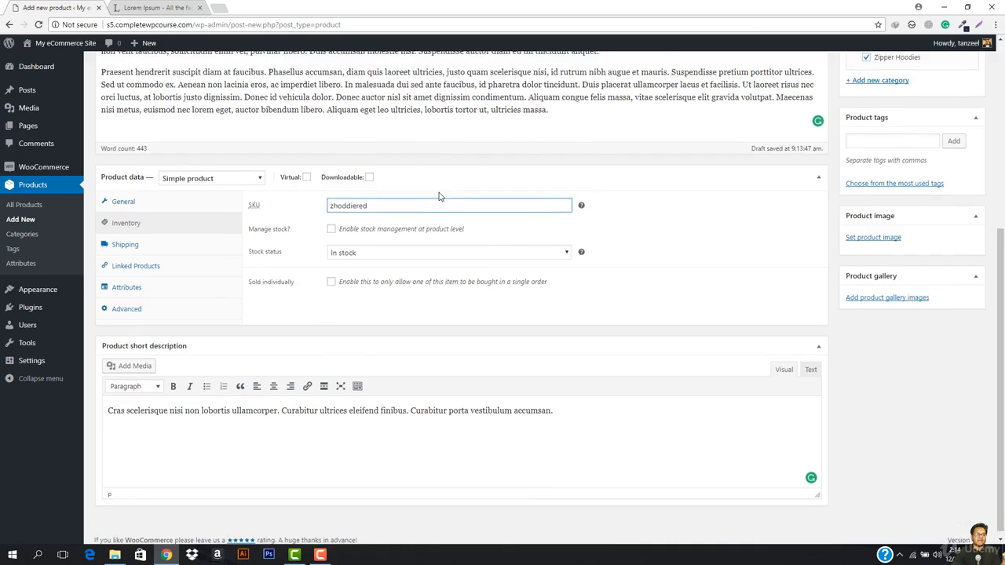
pyautogui.scroll(5, 440, 197)
pyautogui.scroll(-3, 442, 129)
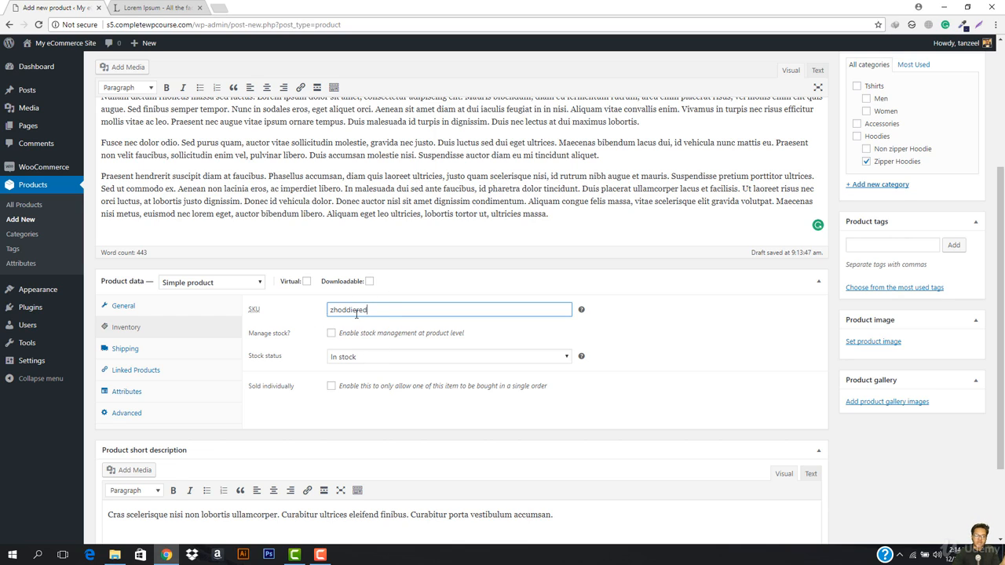
# Open the list of all products in a separate browser tab and examine its search, category filter and product type filter
pyautogui.rightClick(15, 203)
pyautogui.click(35, 206)
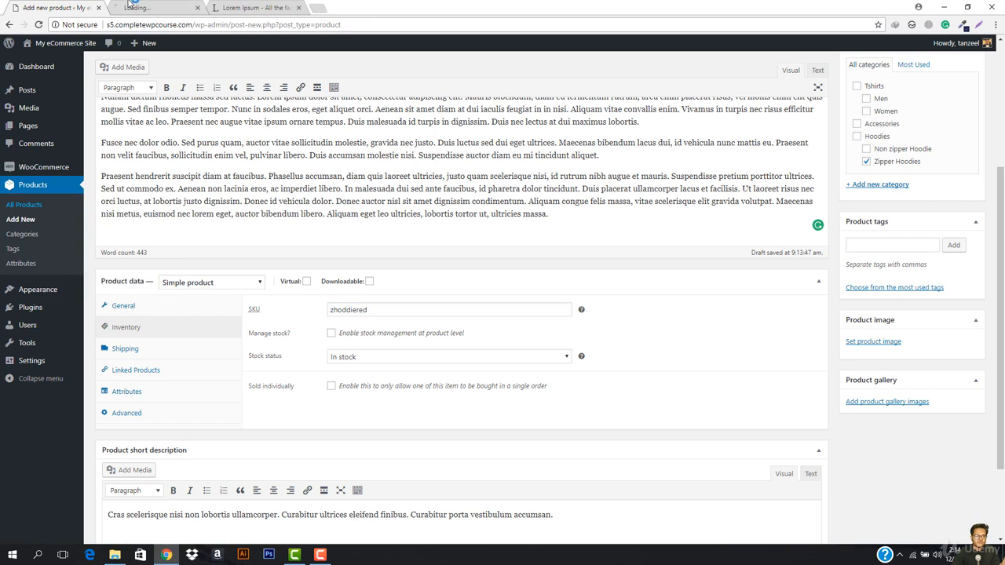
pyautogui.click(148, 7)
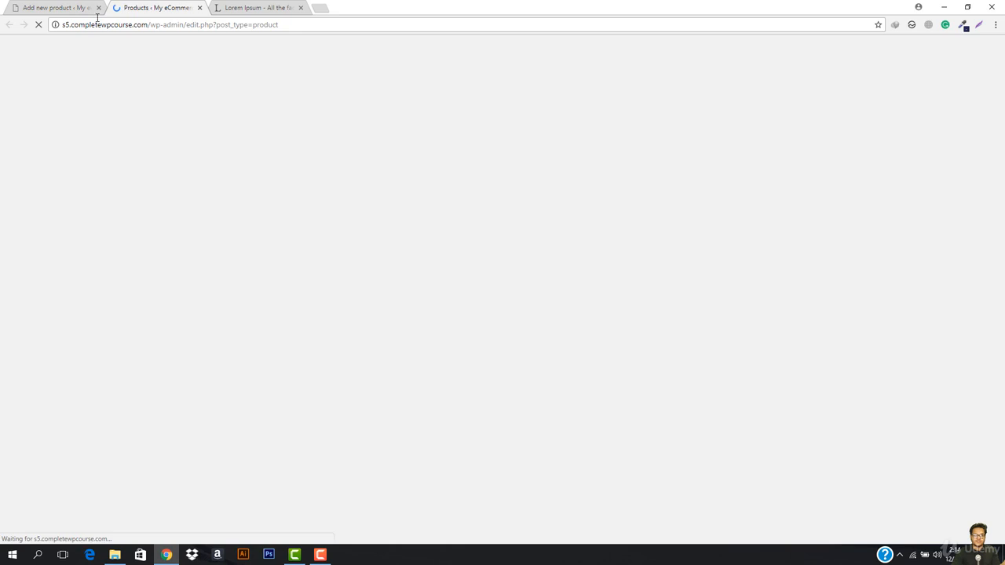
pyautogui.click(40, 4)
pyautogui.click(138, 5)
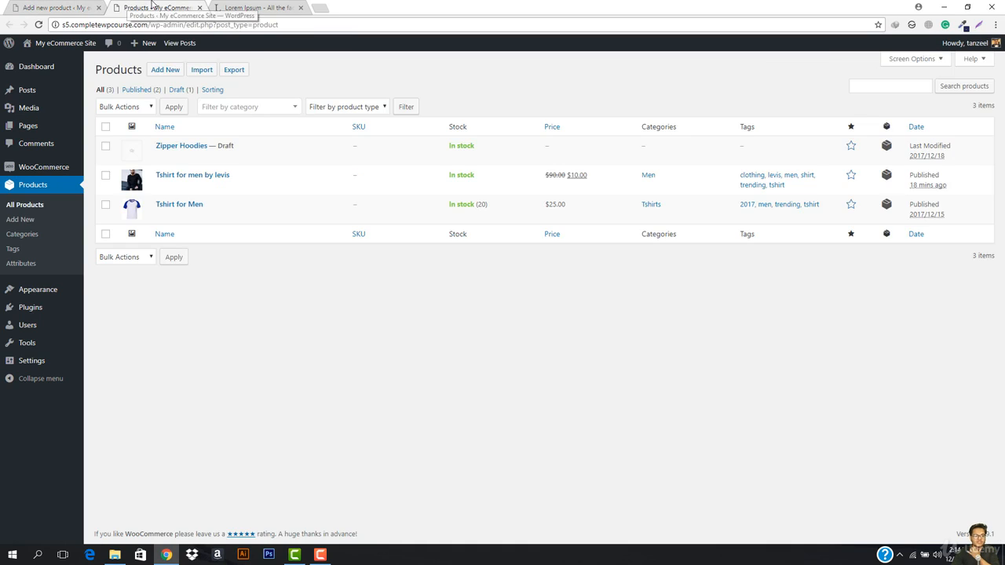
pyautogui.click(907, 87)
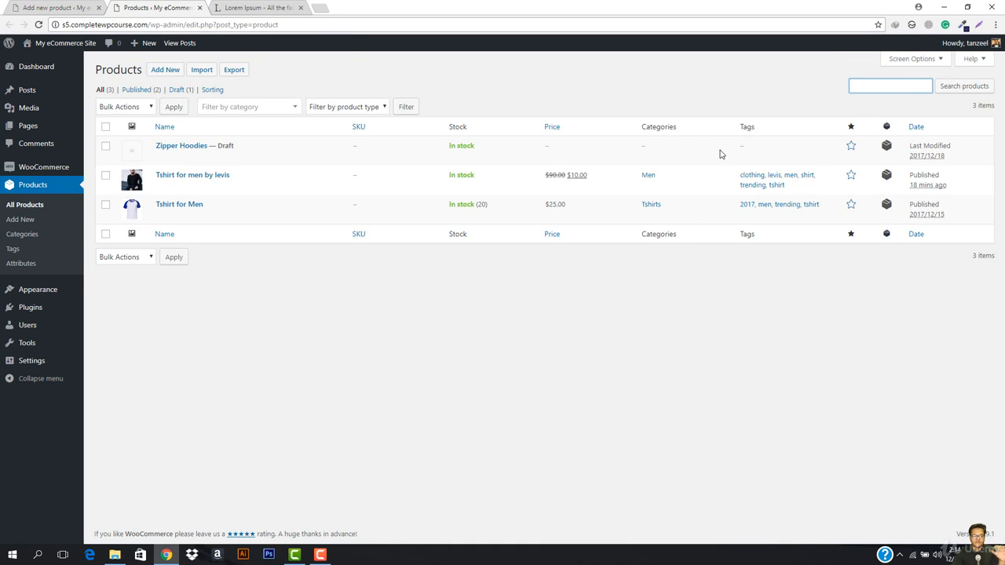
pyautogui.click(253, 110)
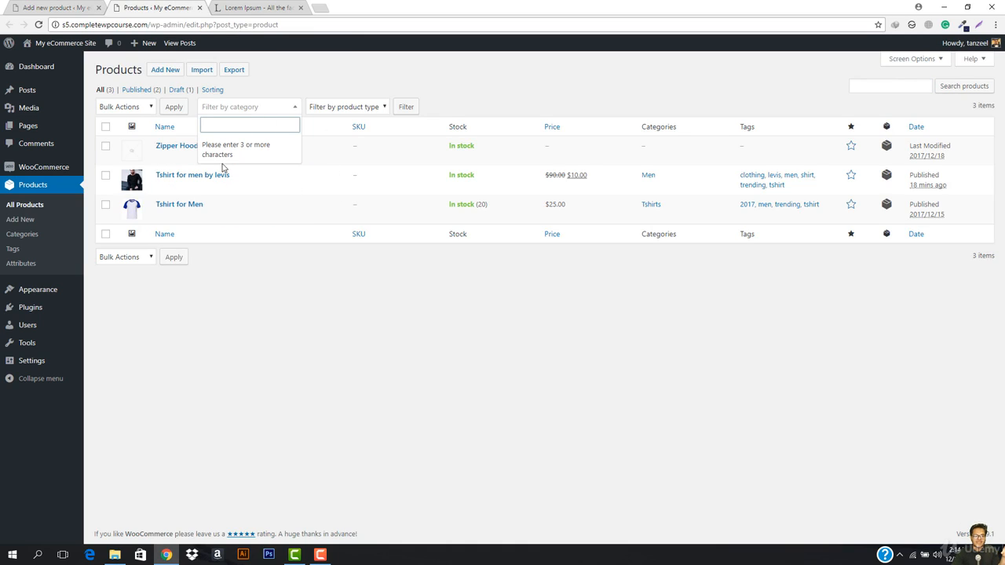
pyautogui.click(366, 105)
pyautogui.click(366, 106)
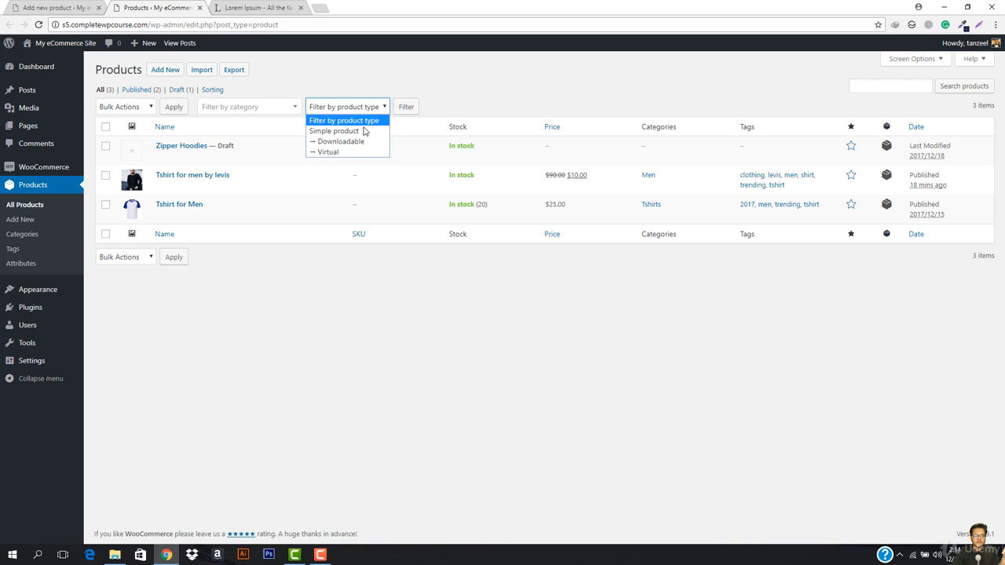
pyautogui.click(933, 79)
pyautogui.click(899, 89)
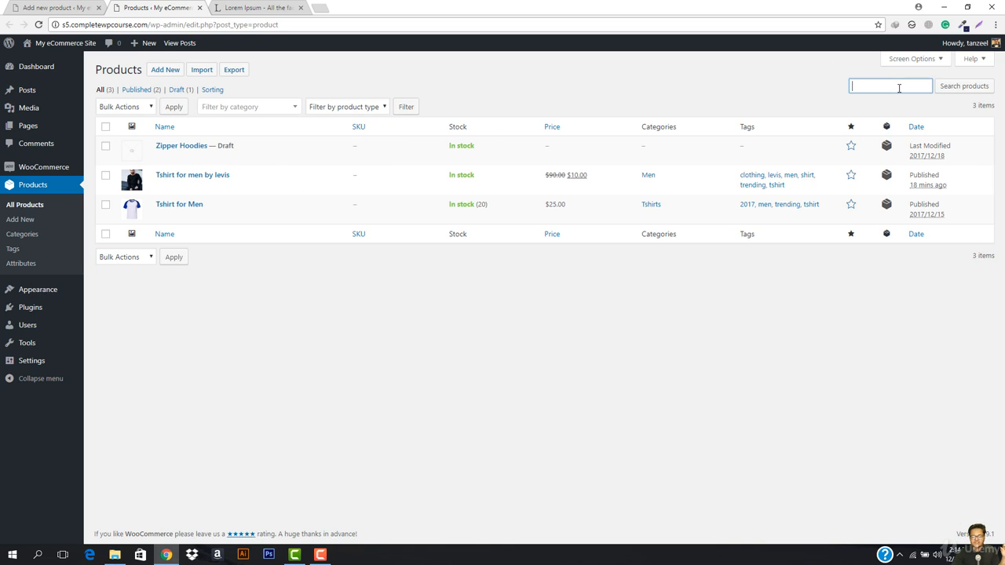
pyautogui.hotkey('ctrl', 'v')
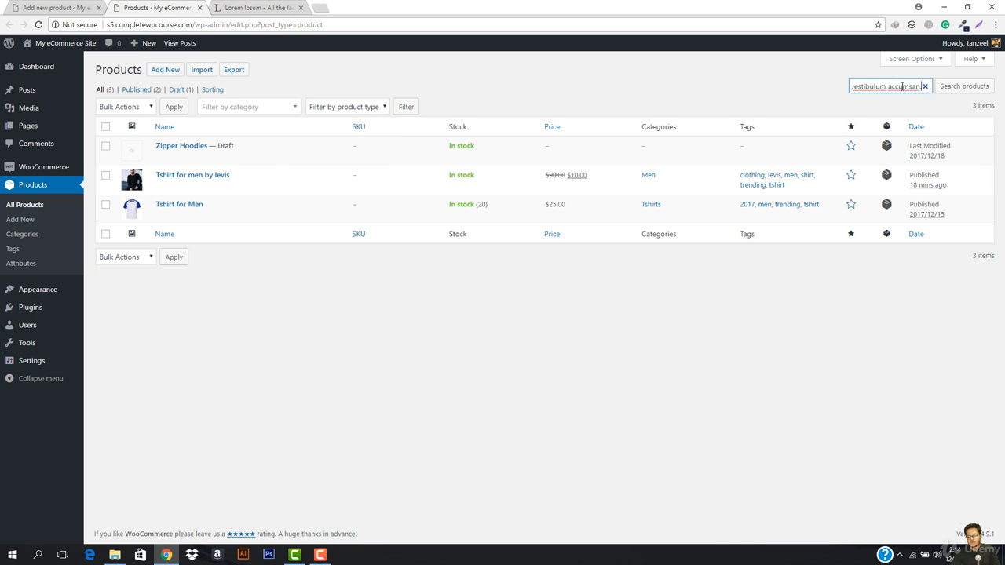
pyautogui.hotkey('ctrl', 'a')
pyautogui.hotkey('ctrl', 'x')
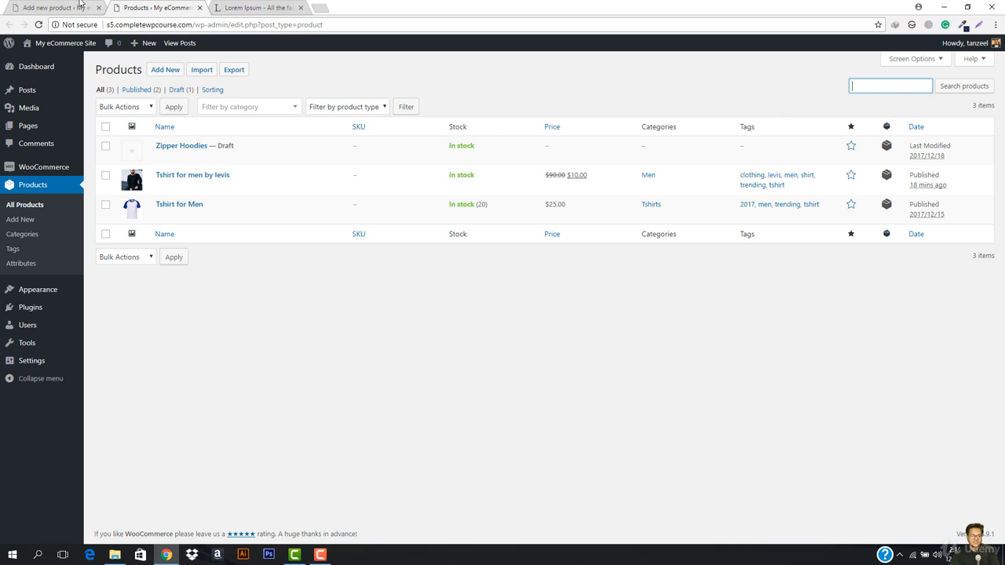
# Return to the product being added, enable stock management at product level and set the stock quantity to 20
pyautogui.click(59, 7)
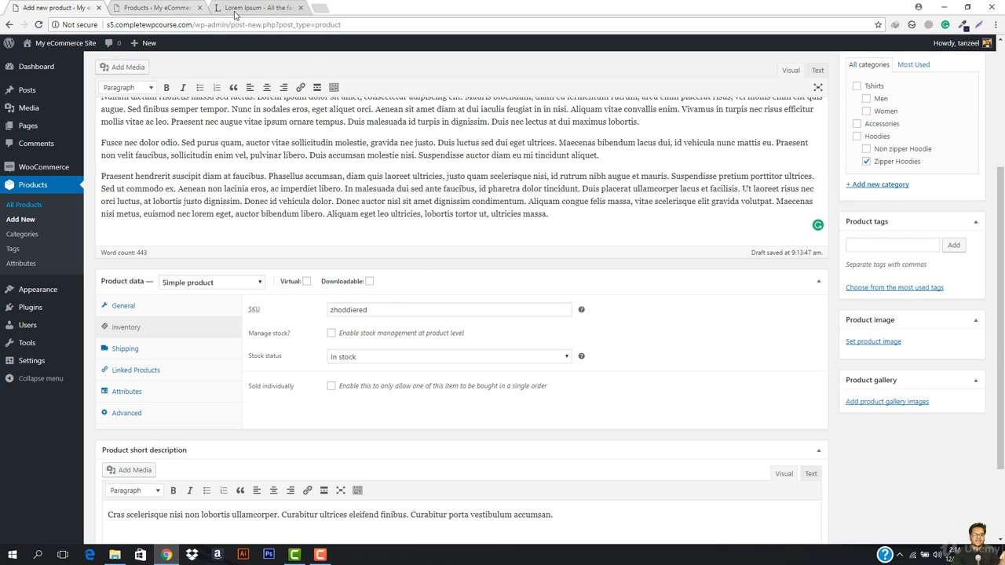
pyautogui.click(174, 7)
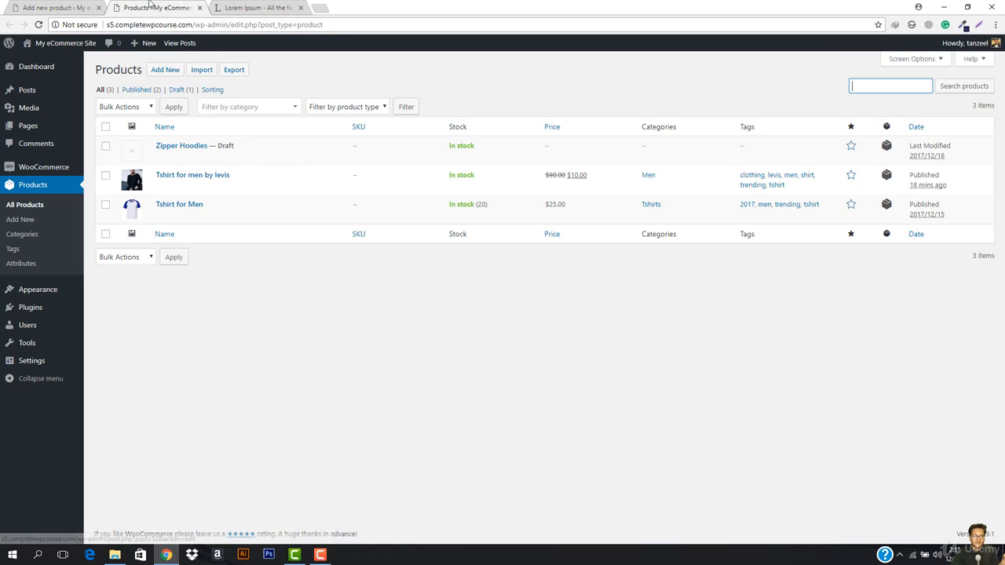
pyautogui.click(55, 8)
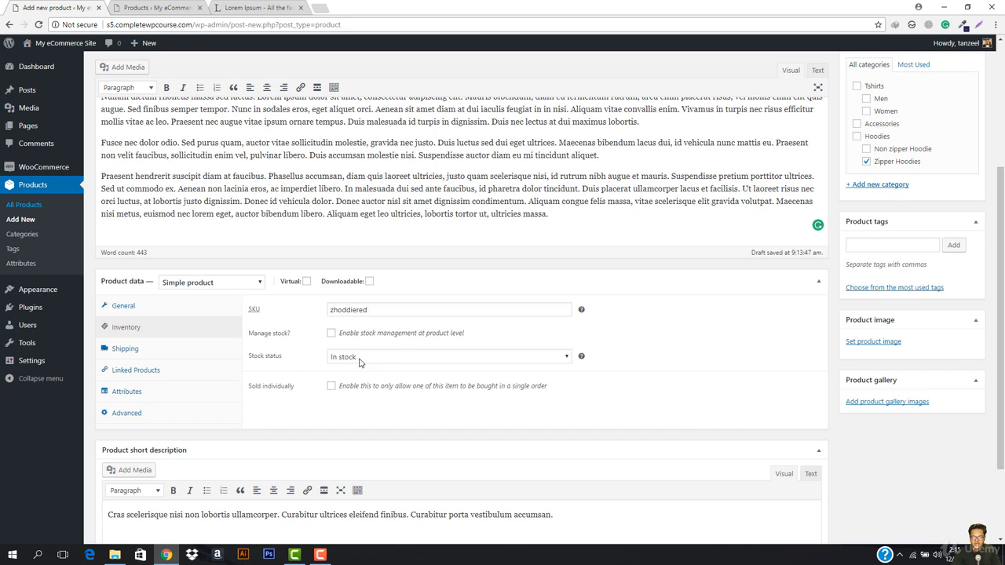
pyautogui.click(330, 334)
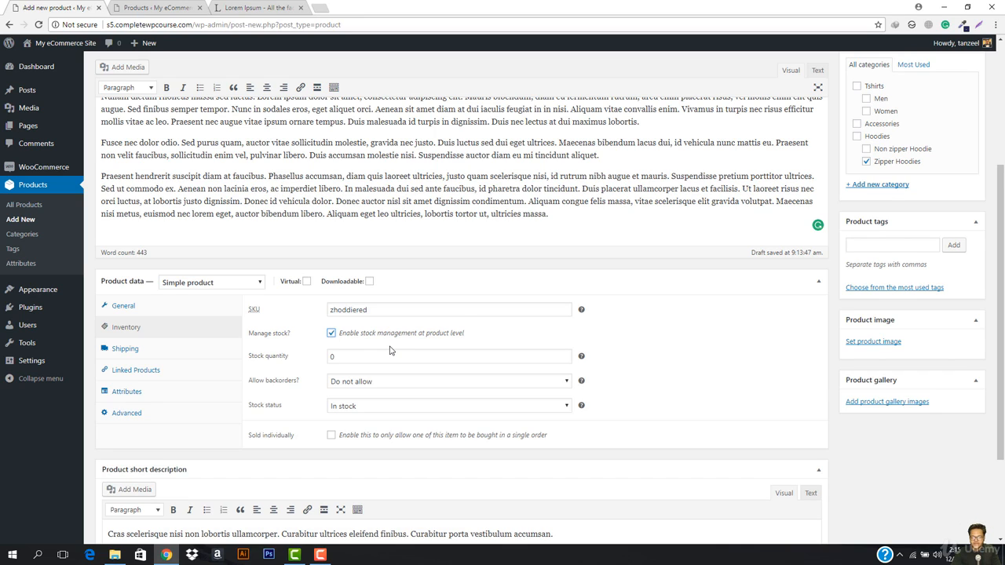
pyautogui.click(386, 353)
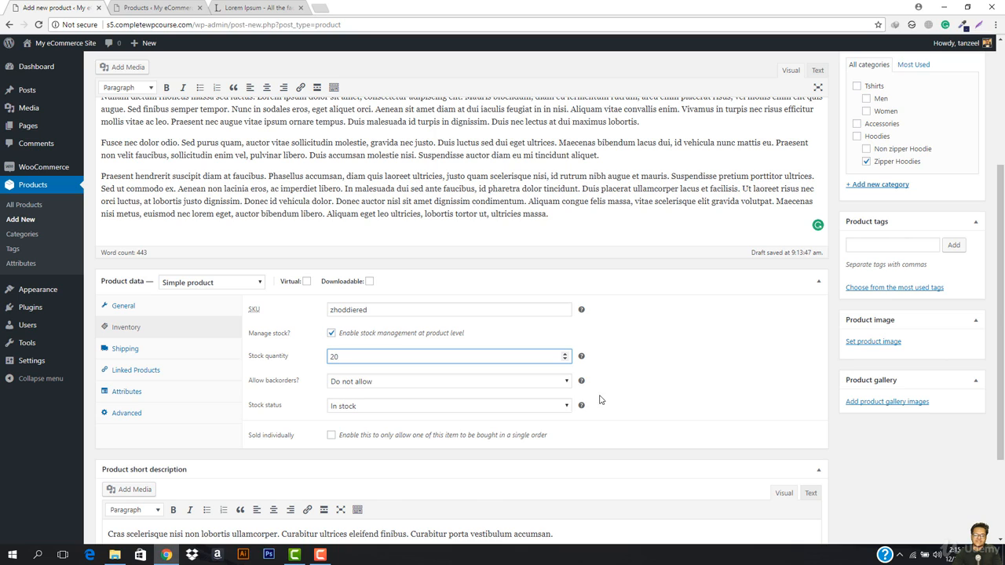
# Set the product's backorders option to Do not allow
pyautogui.moveTo(586, 385)
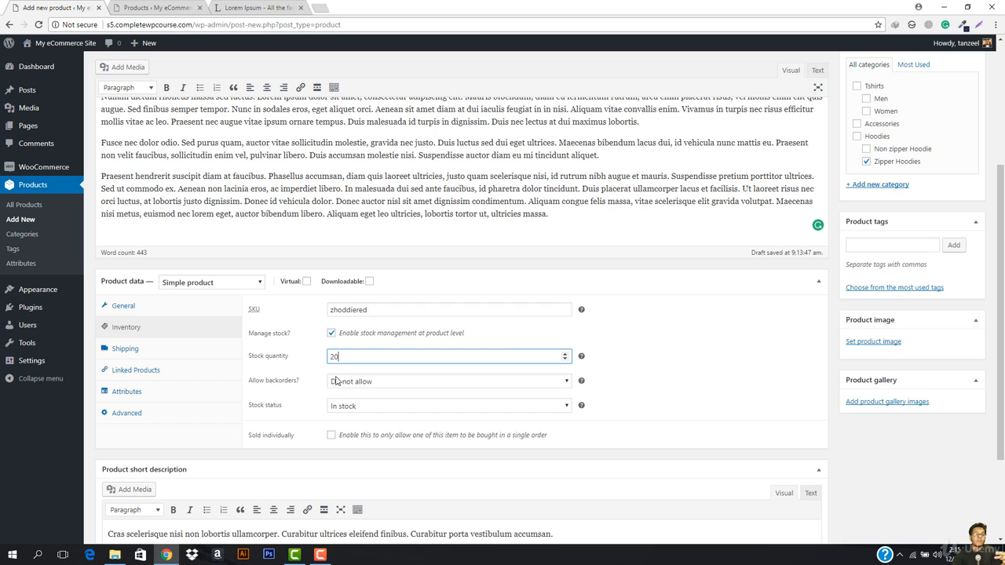
pyautogui.scroll(3, 565, 349)
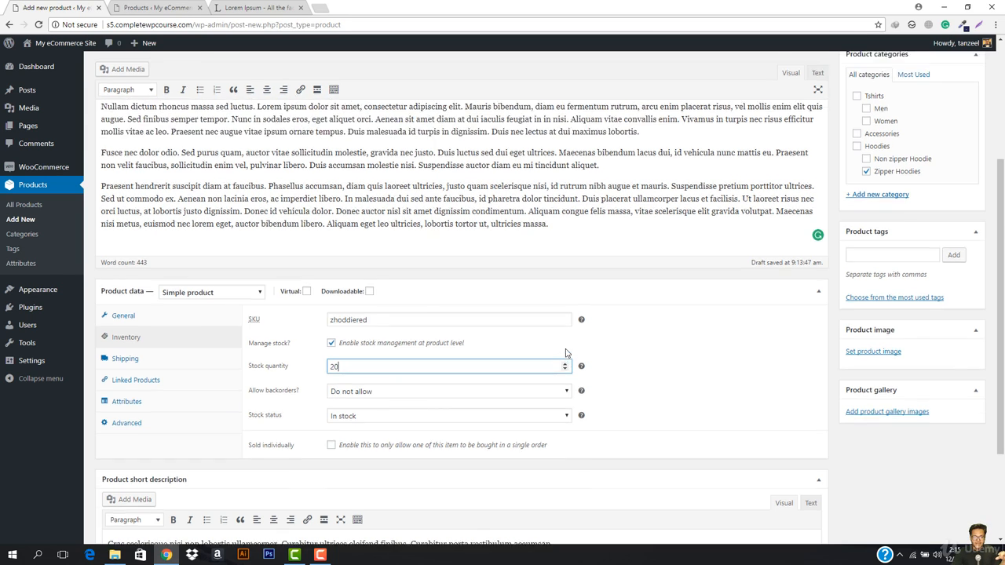
pyautogui.scroll(-3, 566, 350)
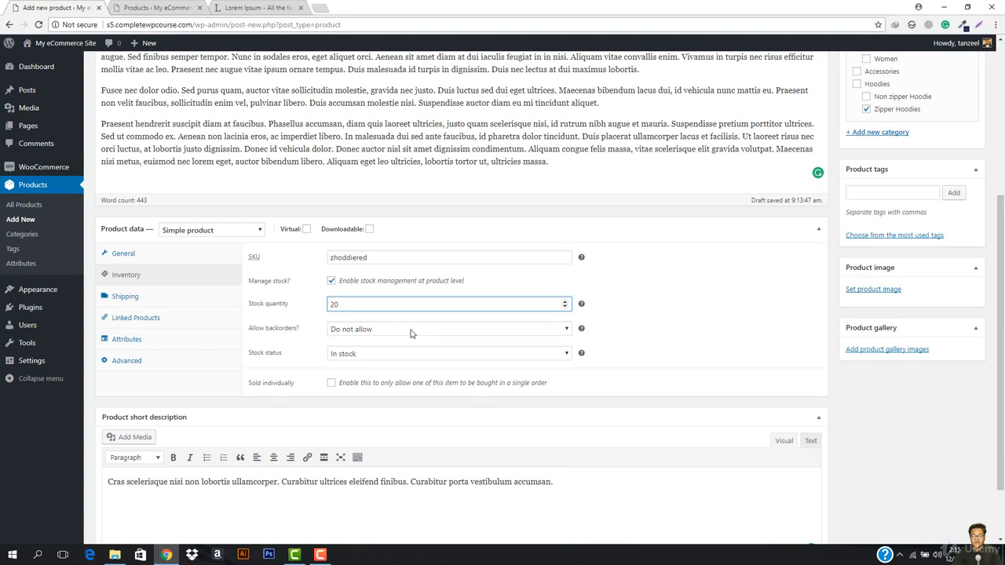
pyautogui.click(533, 330)
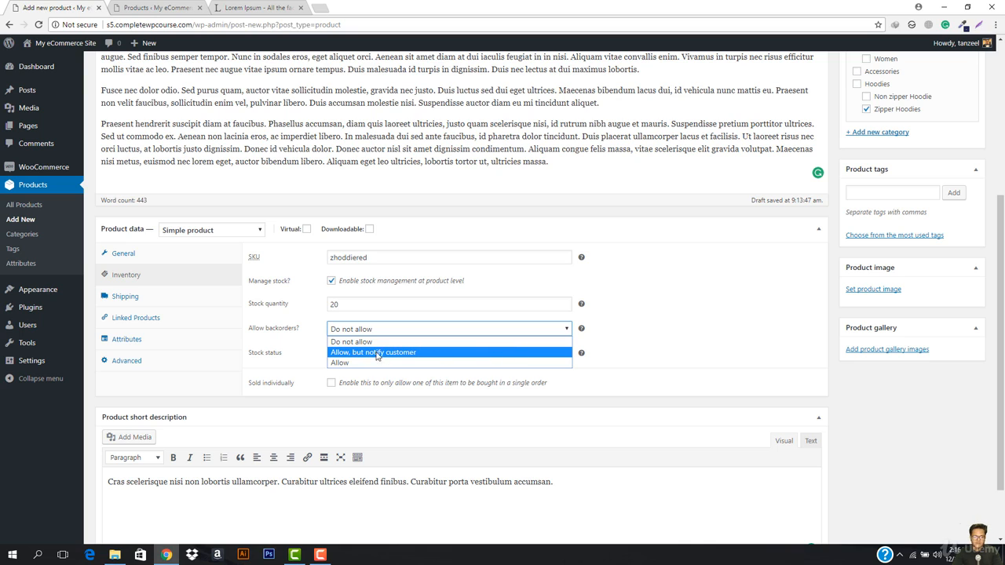
pyautogui.click(356, 342)
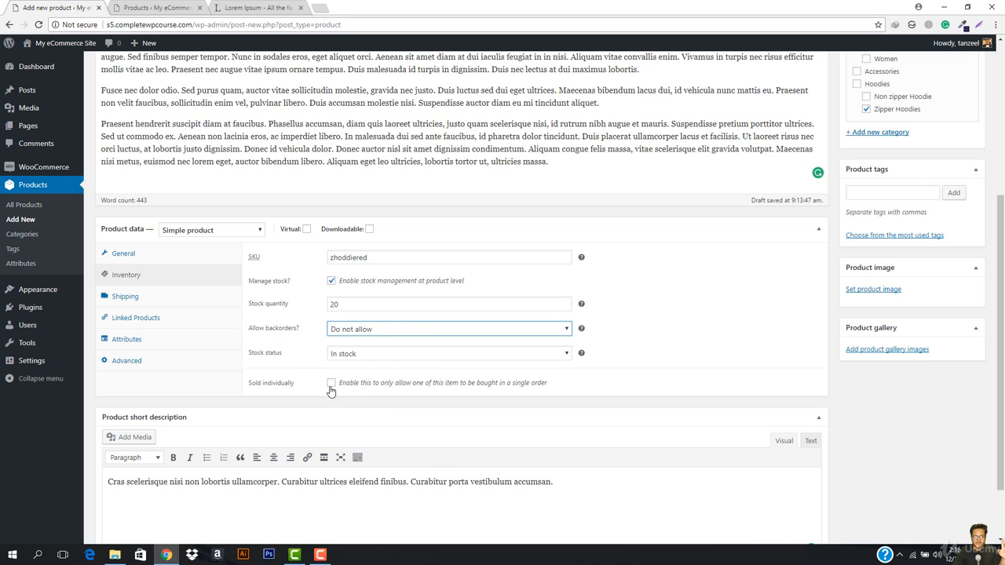
# Open the product's shipping data with its weight, dimensions and shipping class fields
pyautogui.scroll(3, 329, 376)
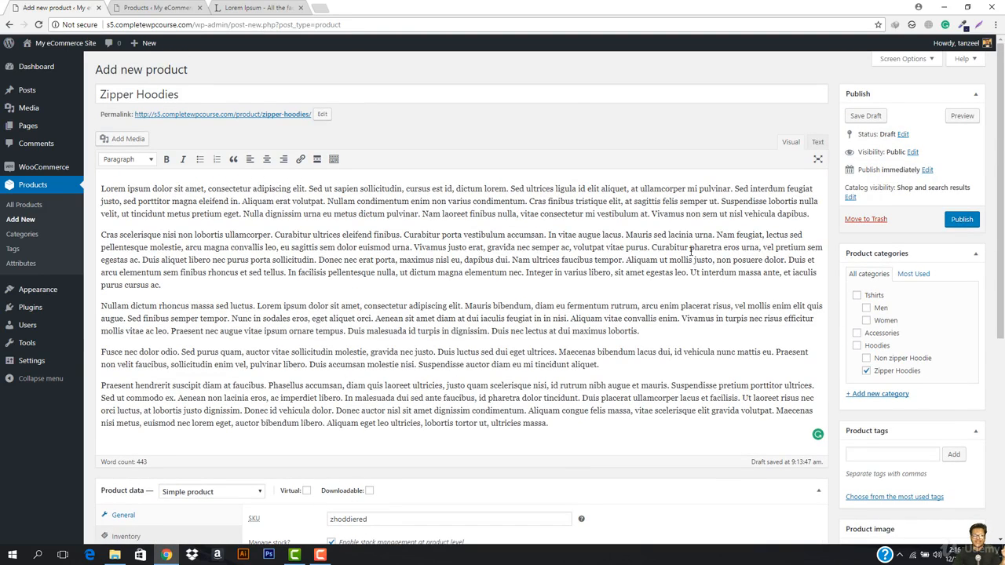
pyautogui.scroll(-3, 501, 336)
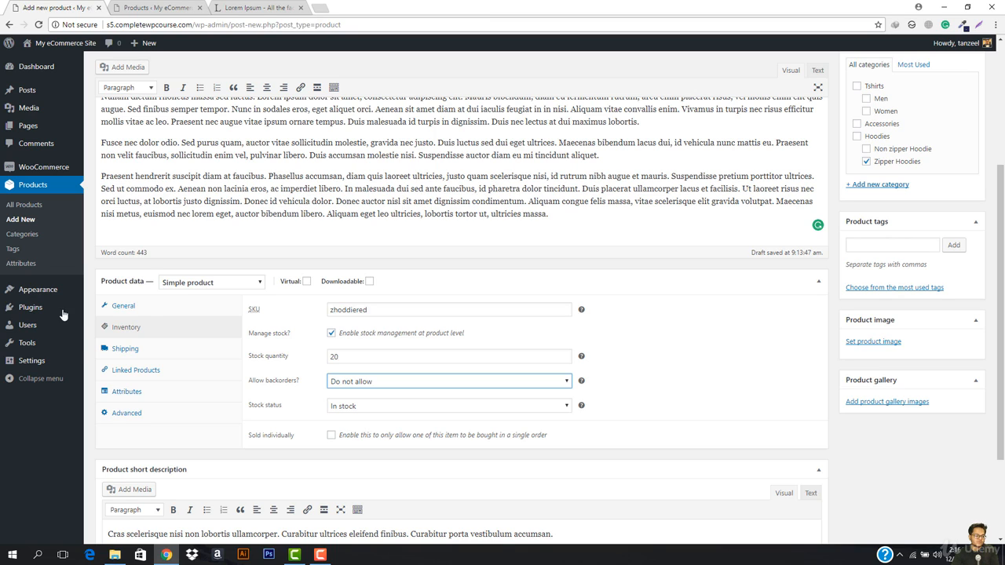
pyautogui.click(176, 351)
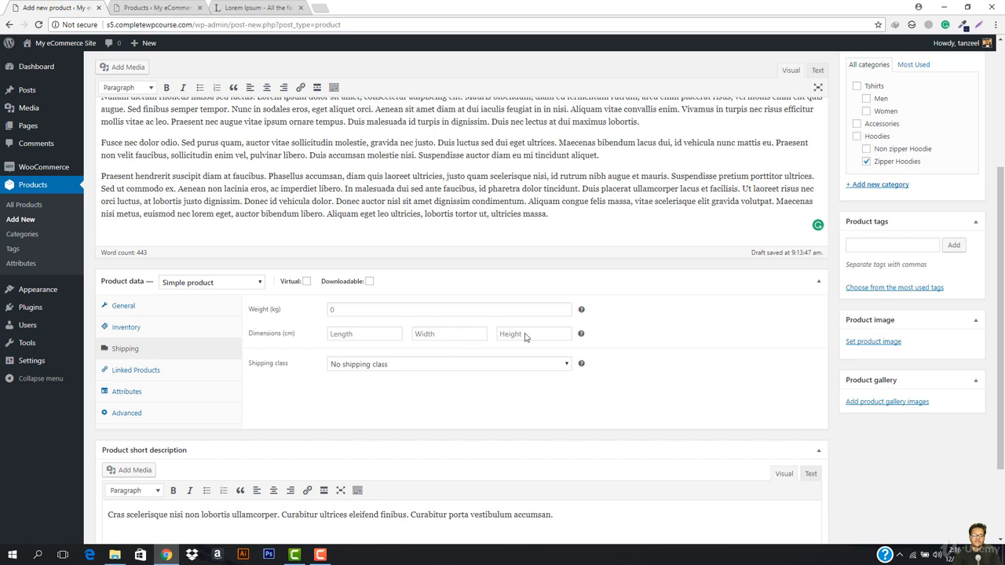
# Set the product's weight to 2 kg
pyautogui.click(369, 311)
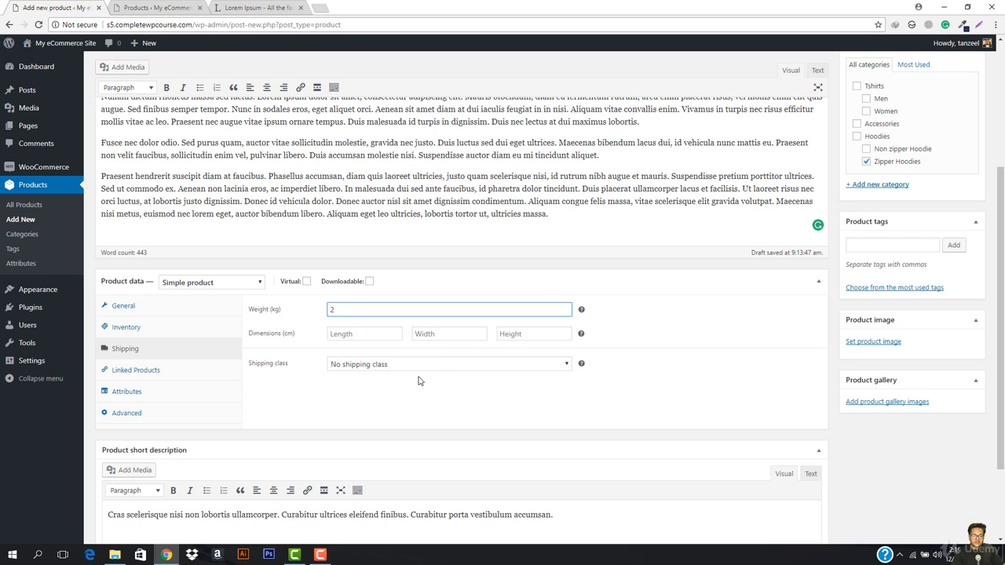
# Open the WooCommerce shipping settings in the browser tab that shows the product list
pyautogui.click(154, 8)
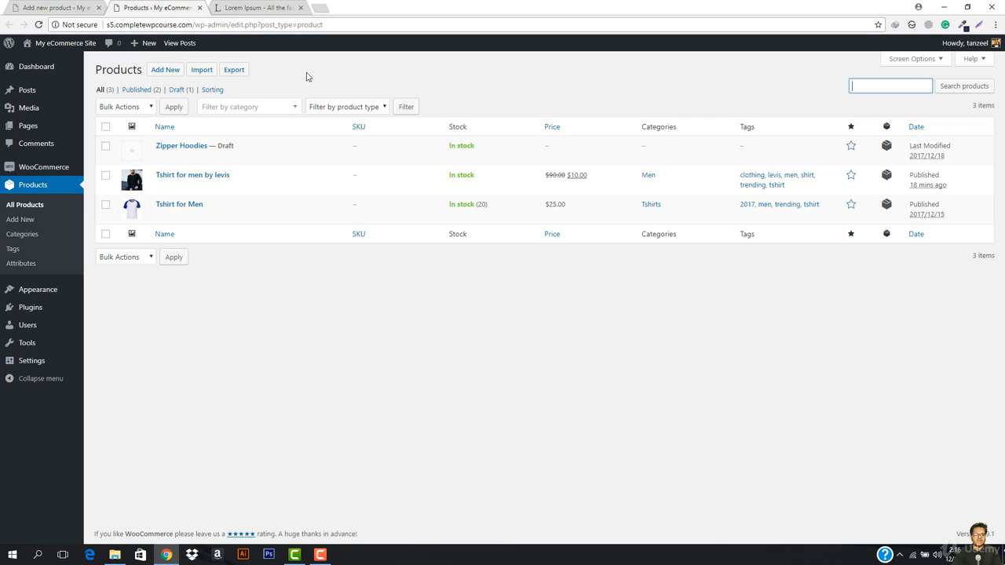
pyautogui.moveTo(43, 169)
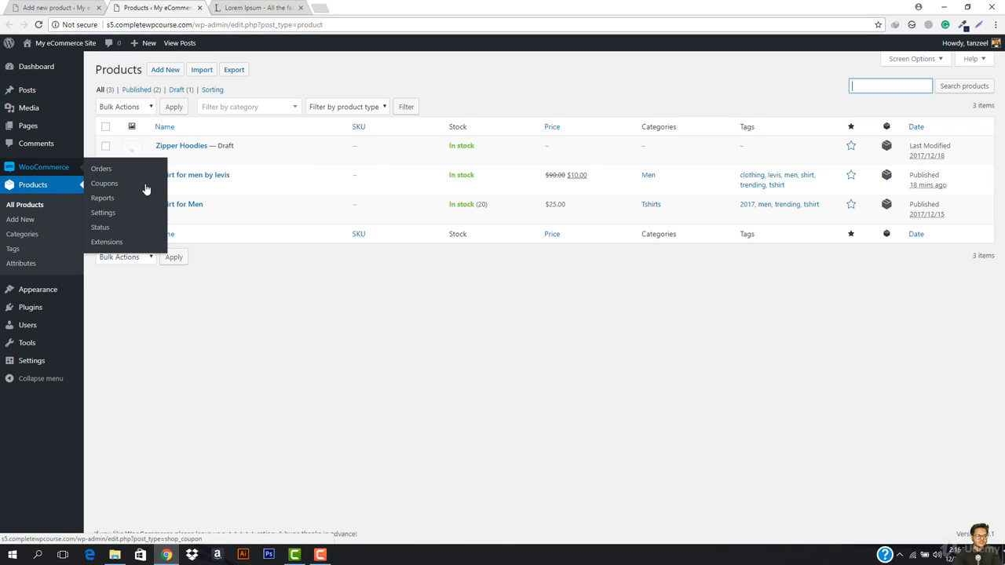
pyautogui.click(110, 215)
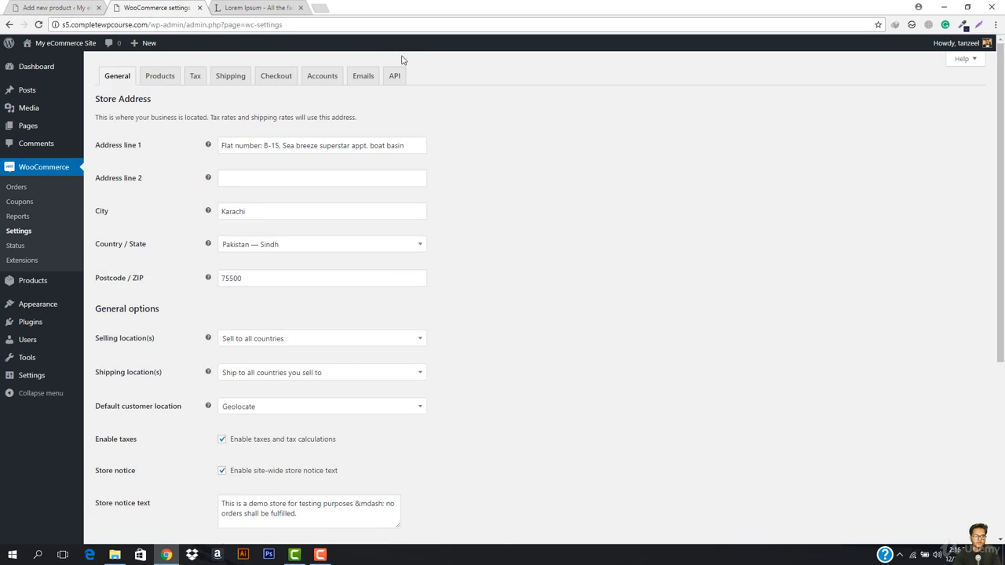
pyautogui.click(238, 81)
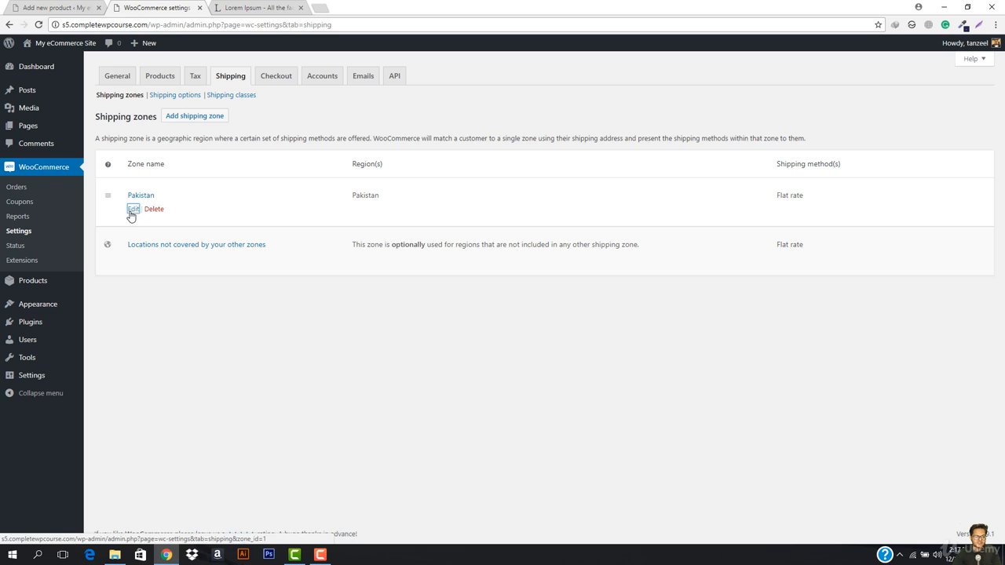
# Examine the Pakistan zone's flat rate settings, including its calculation type choices and the help for the cost
pyautogui.click(132, 210)
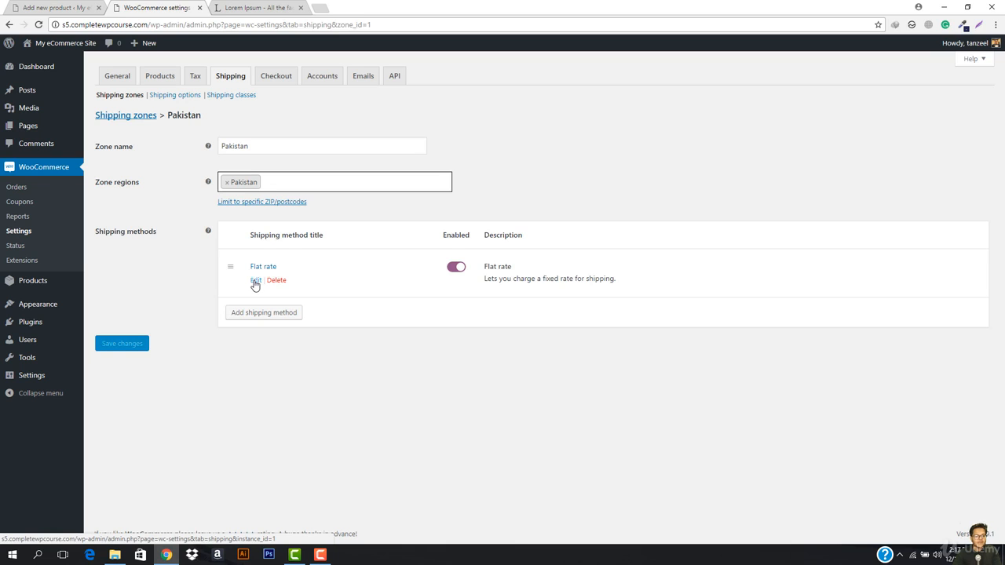
pyautogui.click(255, 281)
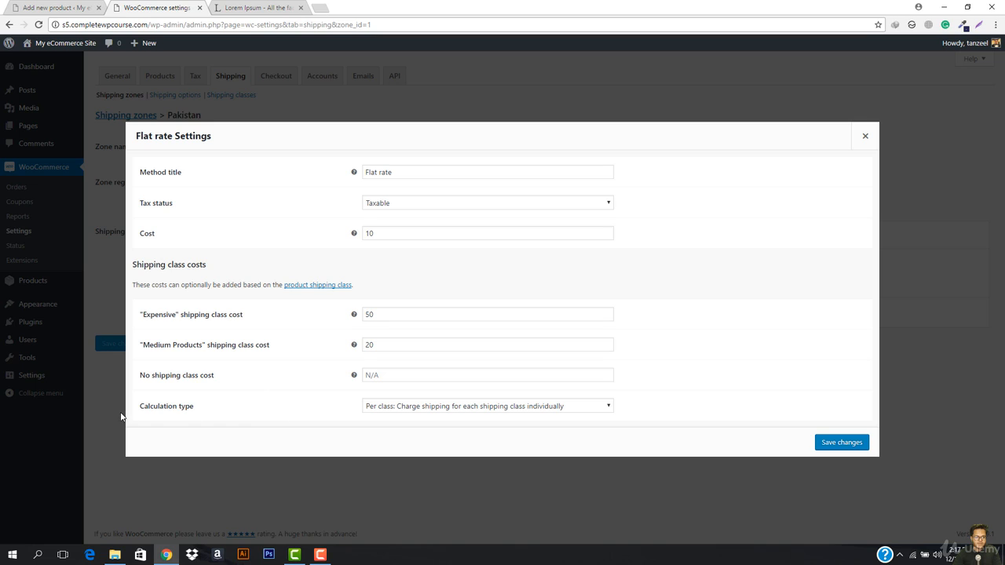
pyautogui.click(451, 408)
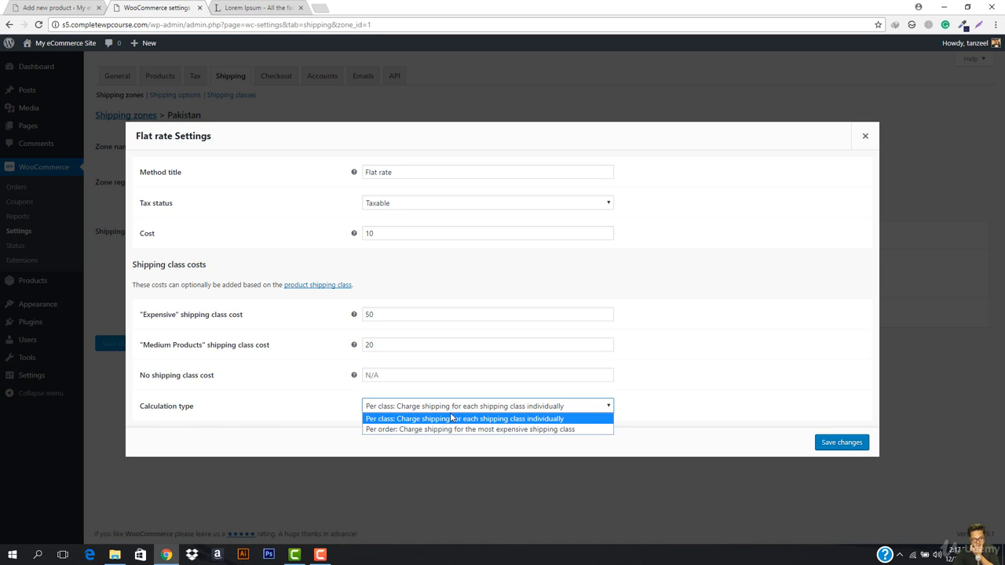
pyautogui.click(274, 352)
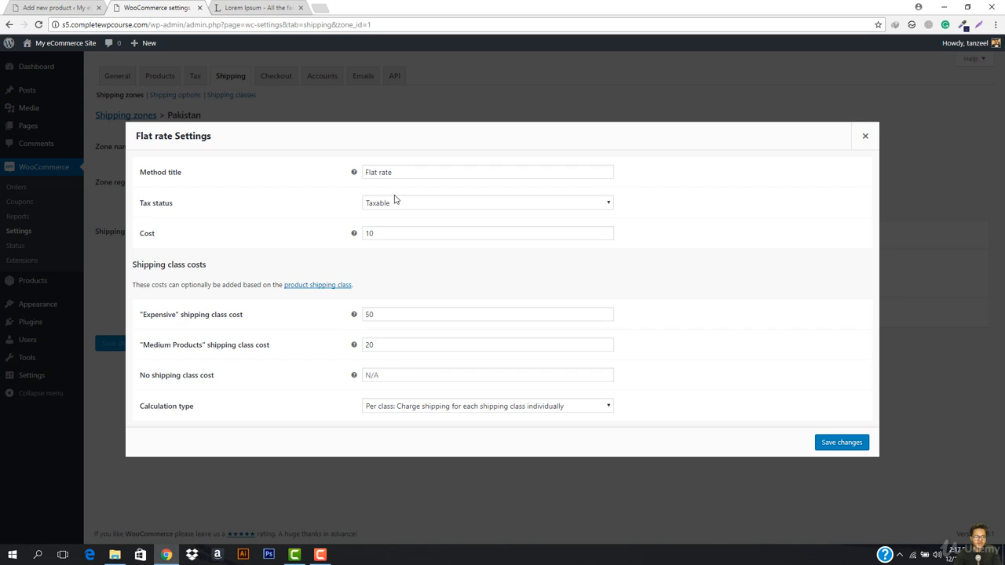
pyautogui.moveTo(354, 234)
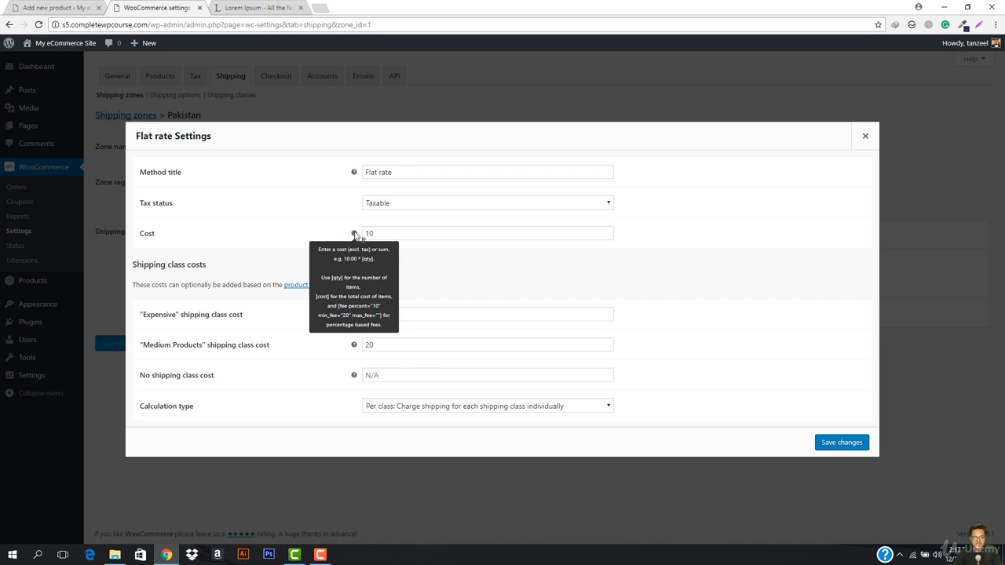
# Inspect the shipping classes, cancelling the edit of Medium Products, and view the shipping options
pyautogui.click(325, 286)
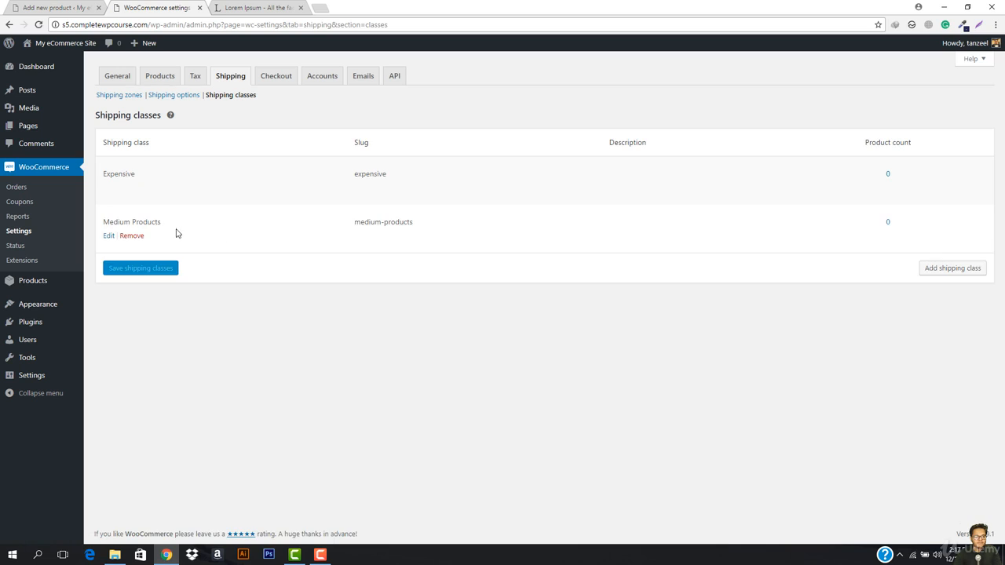
pyautogui.click(108, 237)
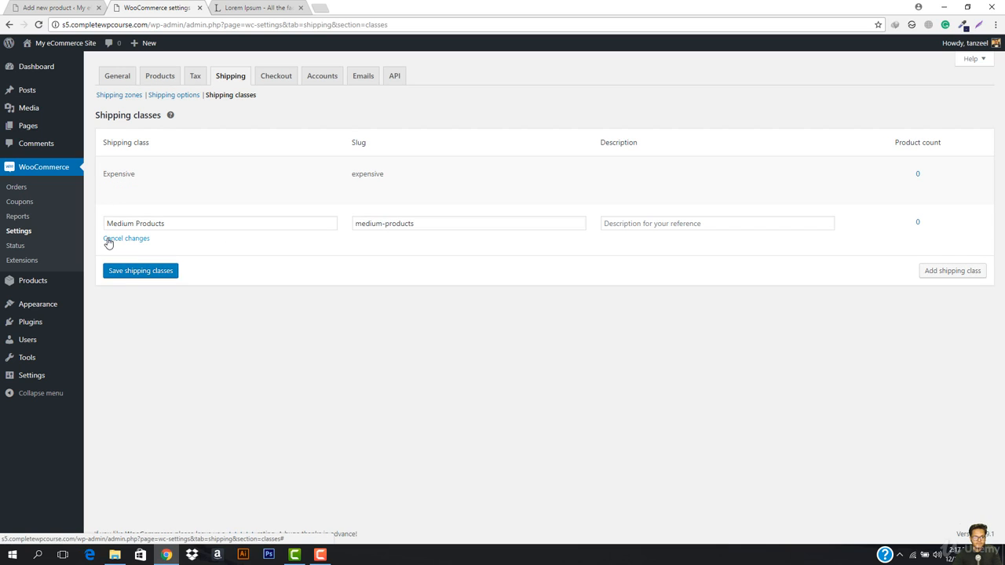
pyautogui.click(134, 240)
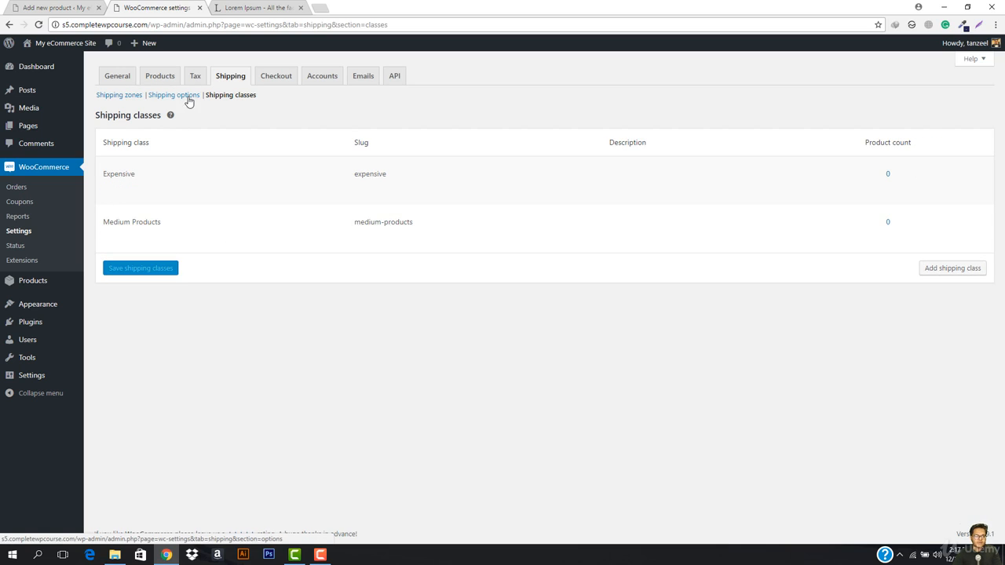
pyautogui.click(174, 95)
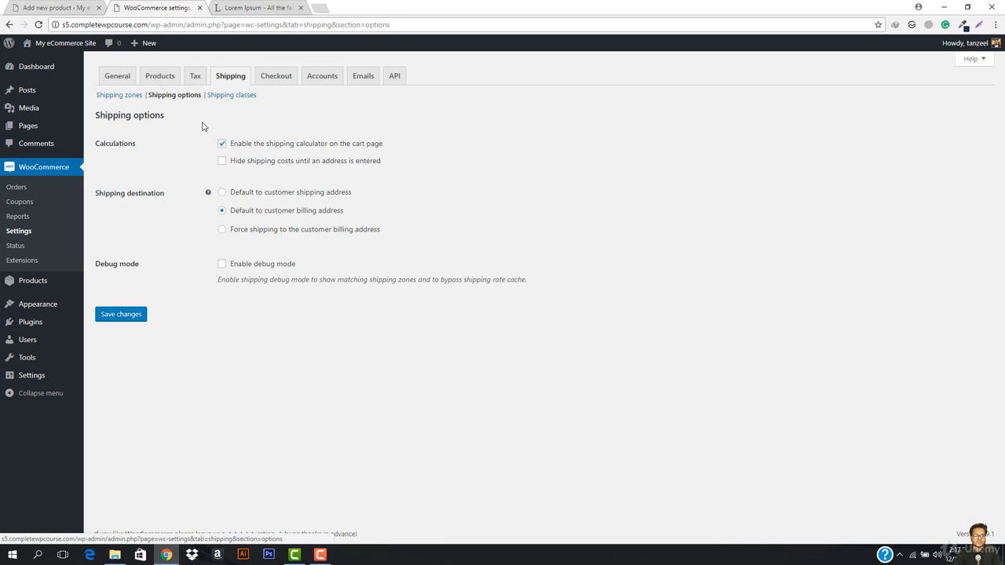
# Open the zone for locations not covered by other zones and review the addable shipping methods without adding one
pyautogui.click(114, 96)
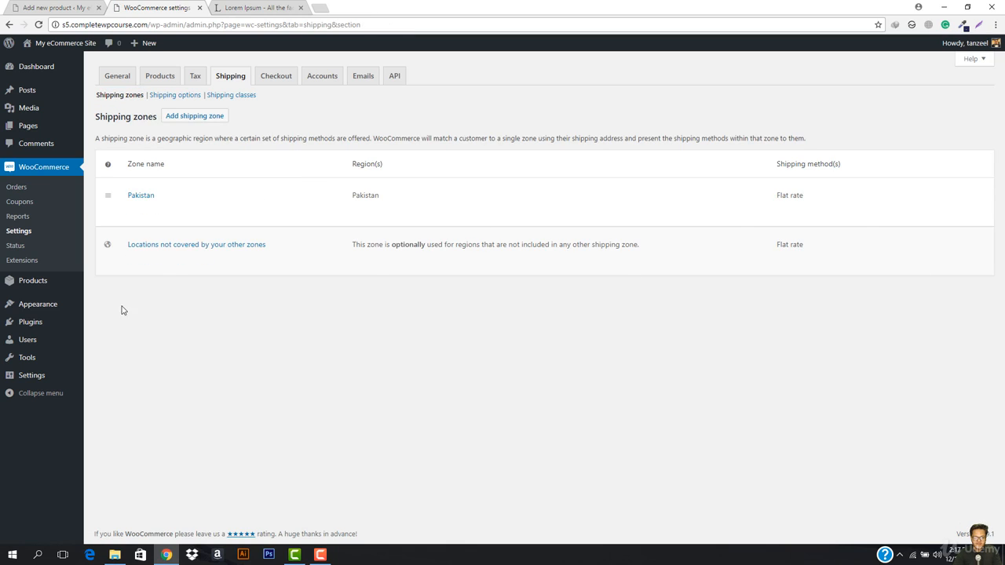
pyautogui.click(170, 260)
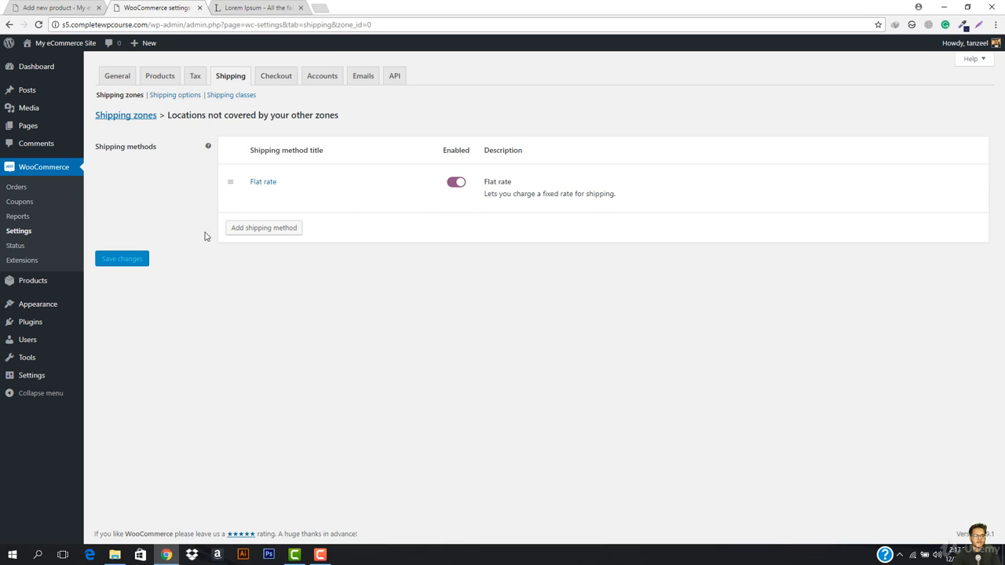
pyautogui.click(258, 227)
pyautogui.click(458, 296)
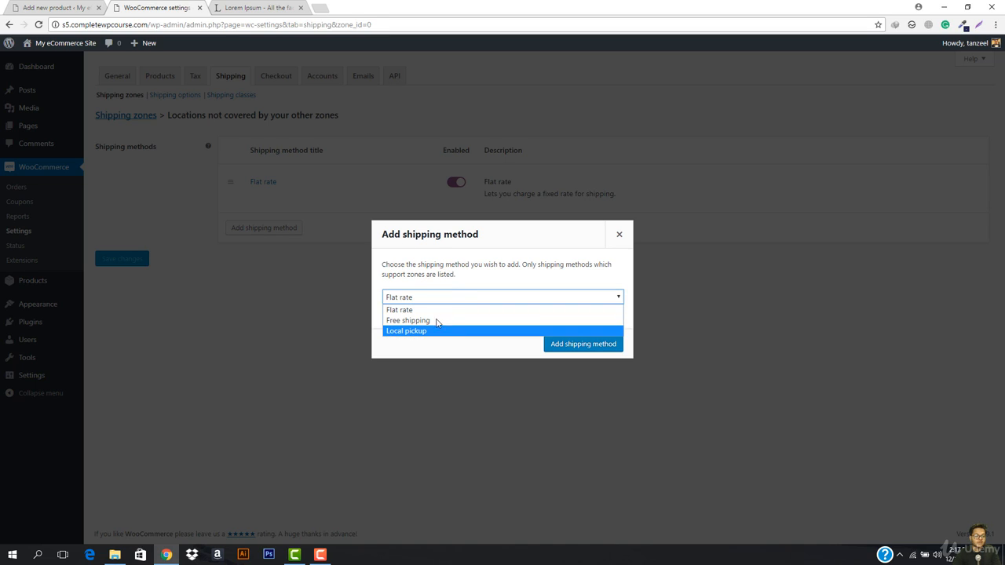
pyautogui.click(619, 234)
# Examine the flat rate costs and calculation type for locations not covered by other zones, then close the settings unchanged
pyautogui.click(256, 196)
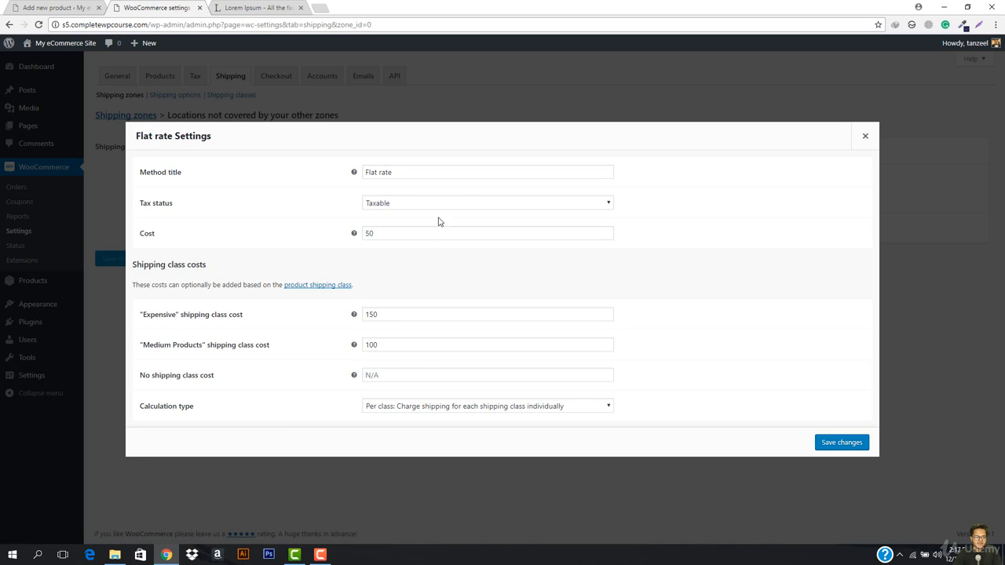
pyautogui.click(471, 406)
pyautogui.click(472, 405)
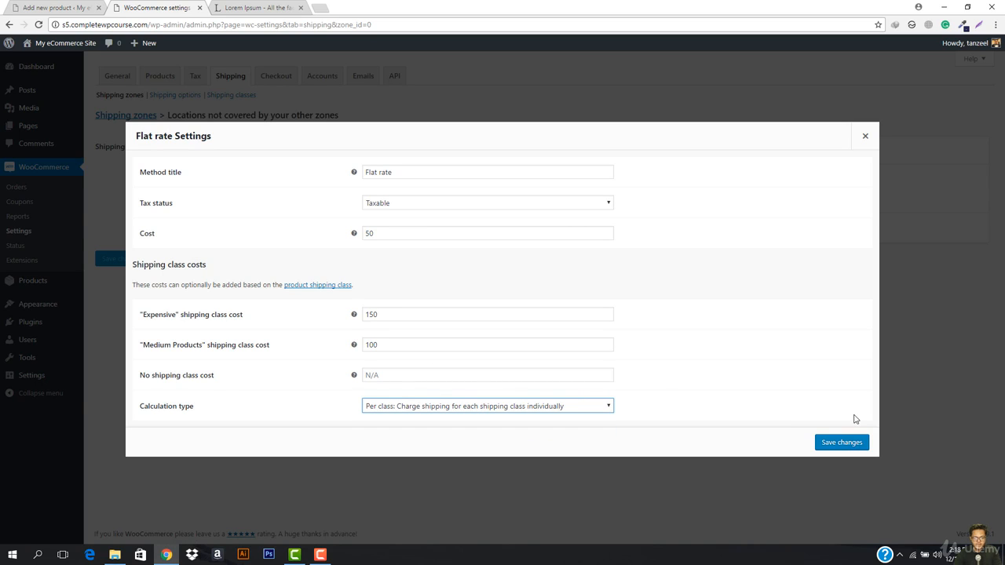
pyautogui.click(865, 136)
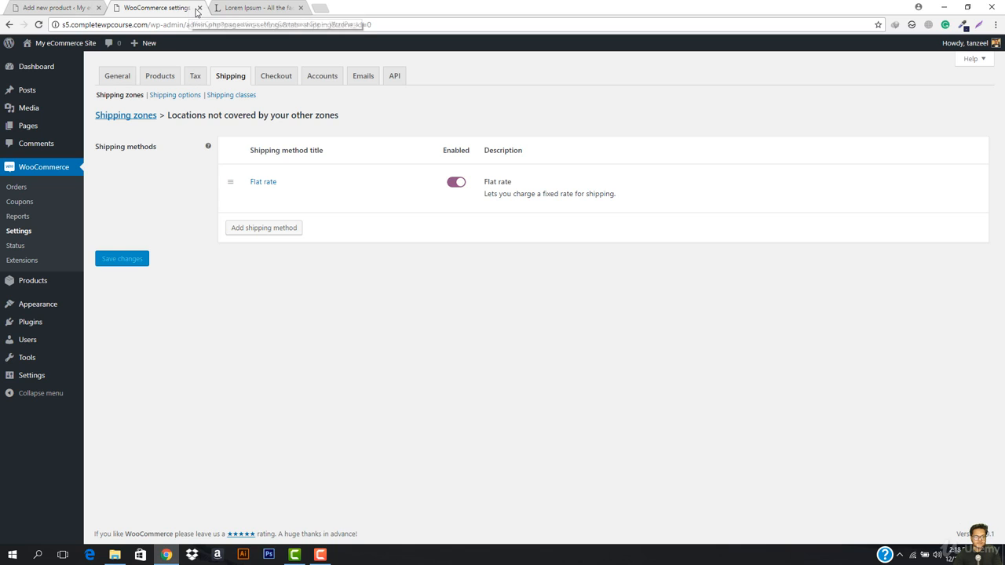
# Close the WooCommerce settings tab and review the shipping class choices for the product, keeping No shipping class
pyautogui.click(200, 8)
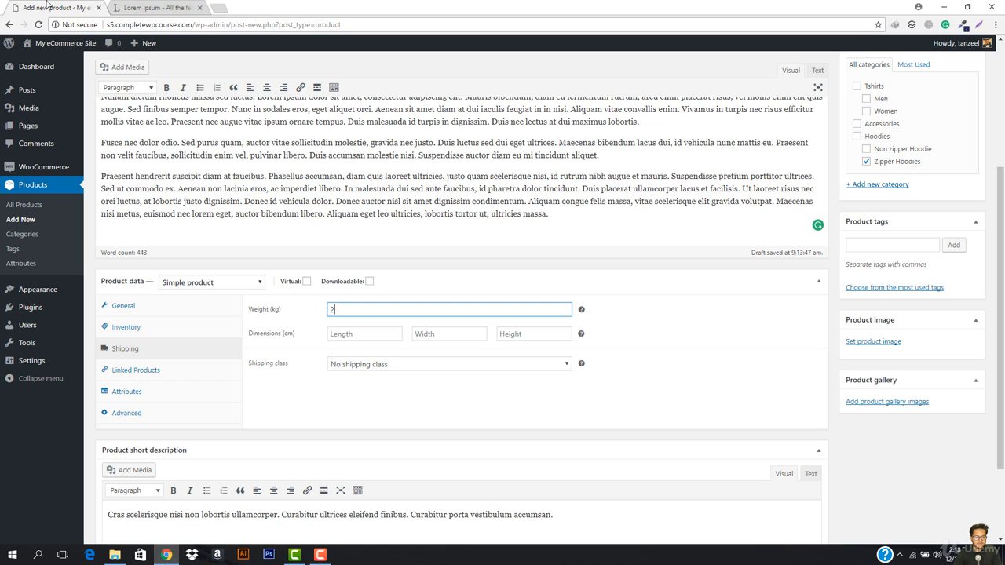
pyautogui.click(414, 369)
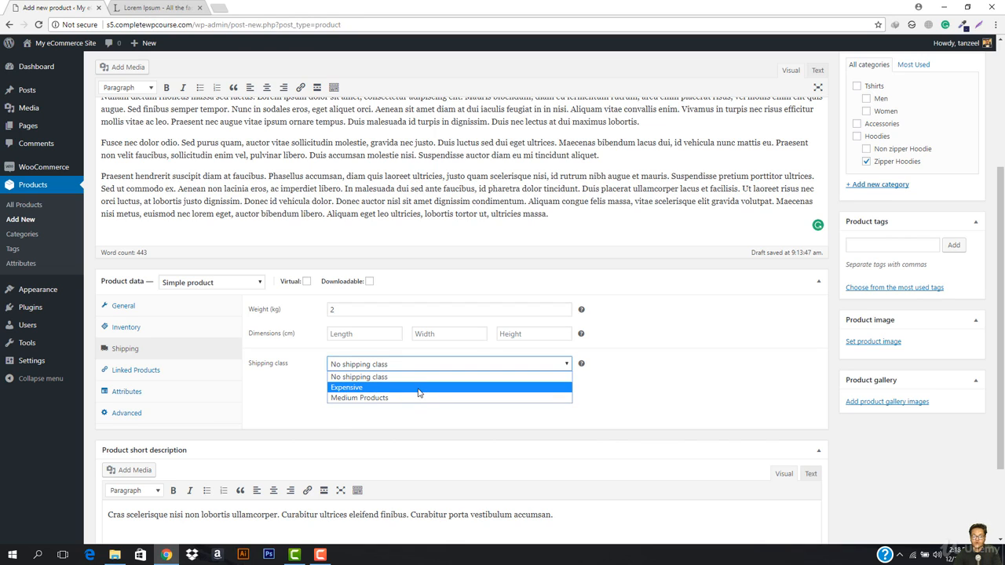
pyautogui.click(289, 404)
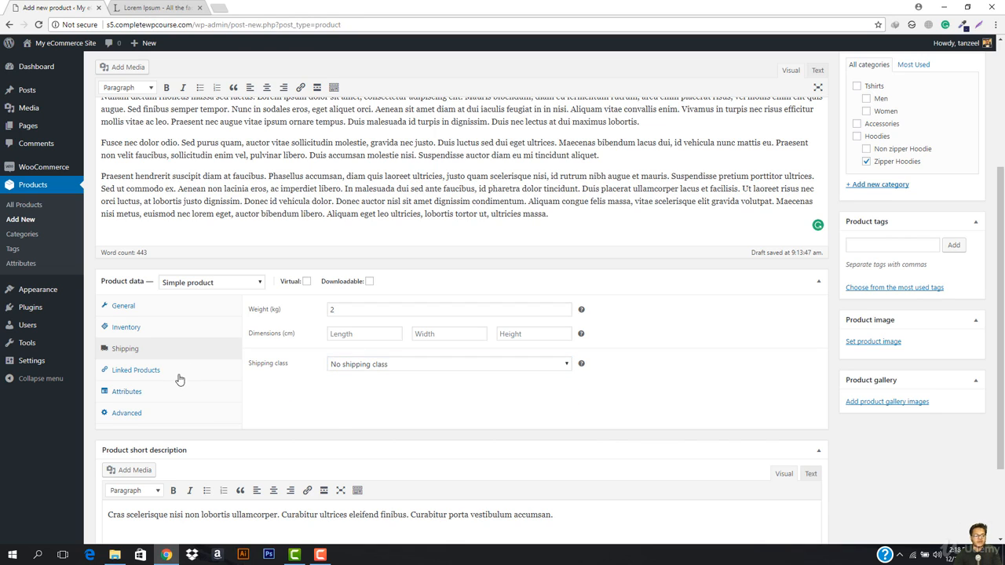
# Open the product's linked products data and examine the upsells and cross-sells fields, including the cross-sells help
pyautogui.click(149, 371)
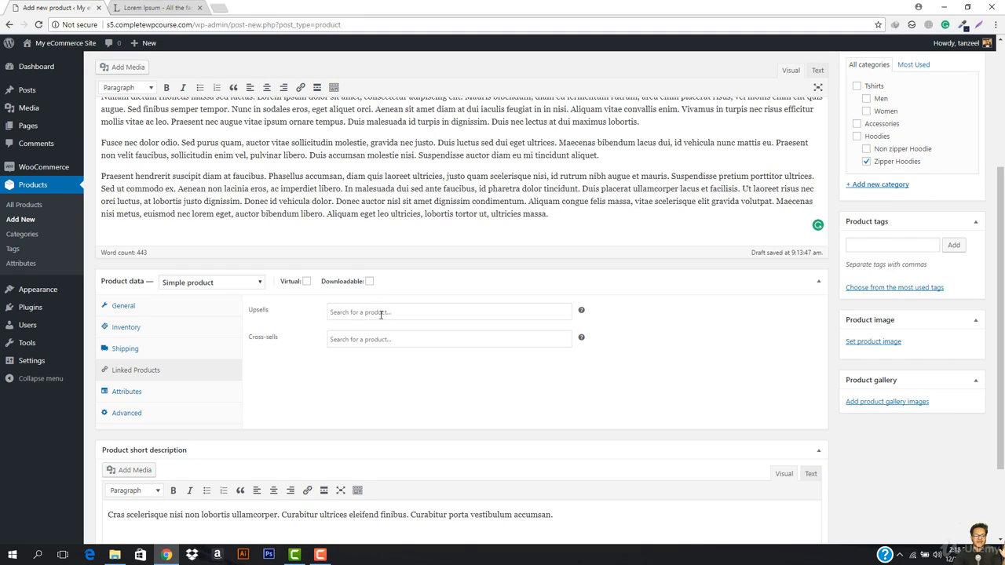
pyautogui.scroll(3, 392, 291)
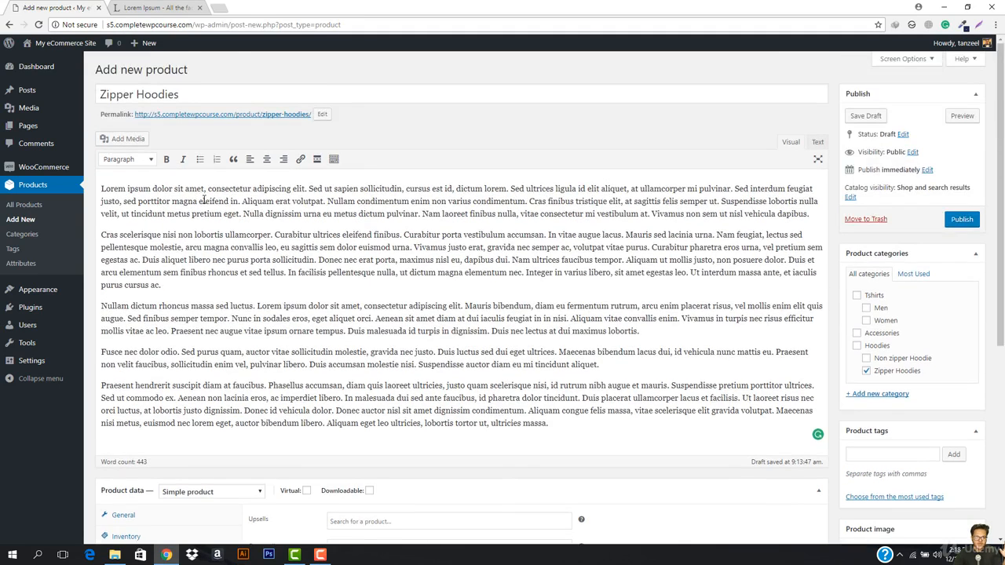
pyautogui.scroll(-2, 387, 256)
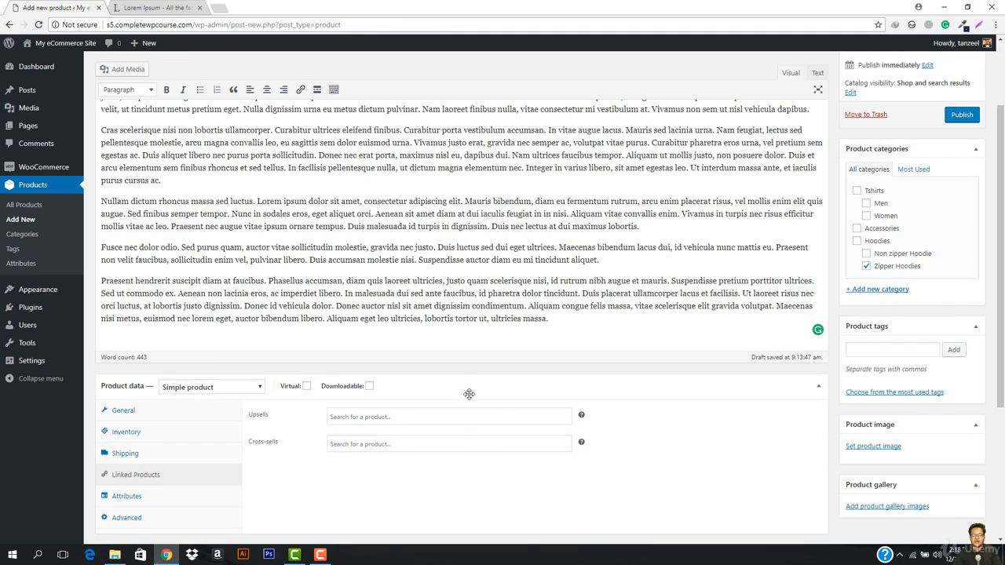
pyautogui.click(412, 445)
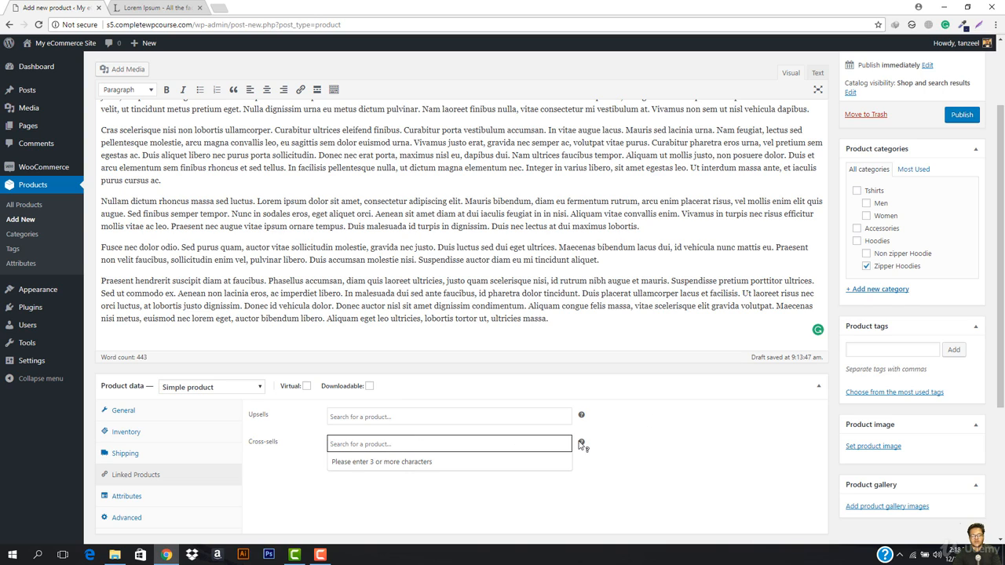
pyautogui.moveTo(582, 445)
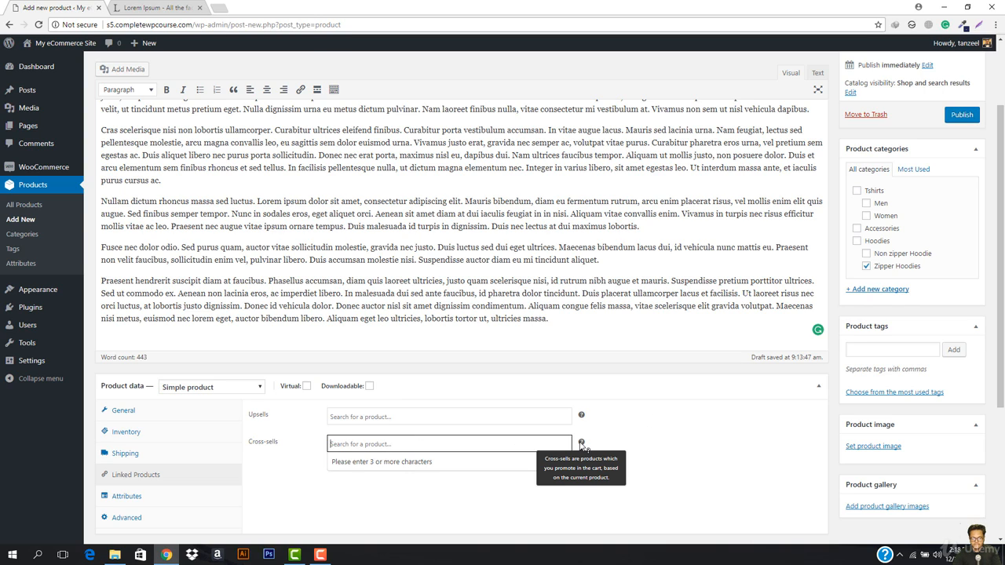
pyautogui.click(662, 457)
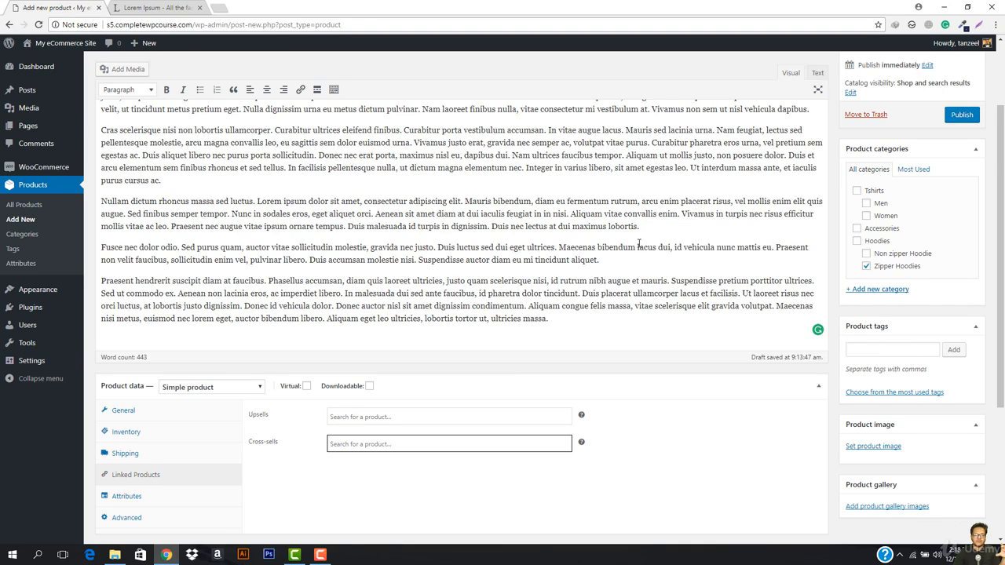
pyautogui.scroll(3, 173, 364)
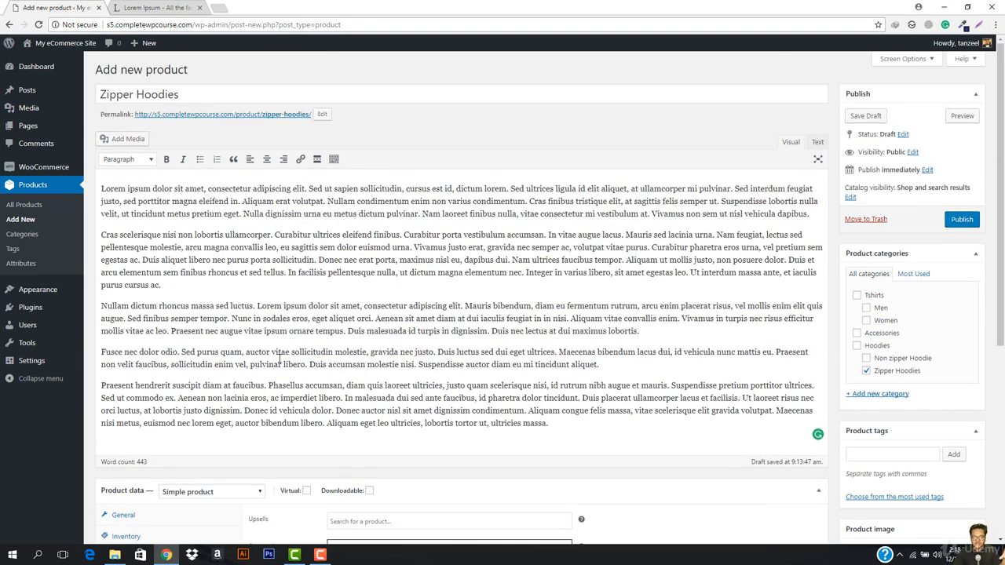
pyautogui.scroll(-4, 385, 458)
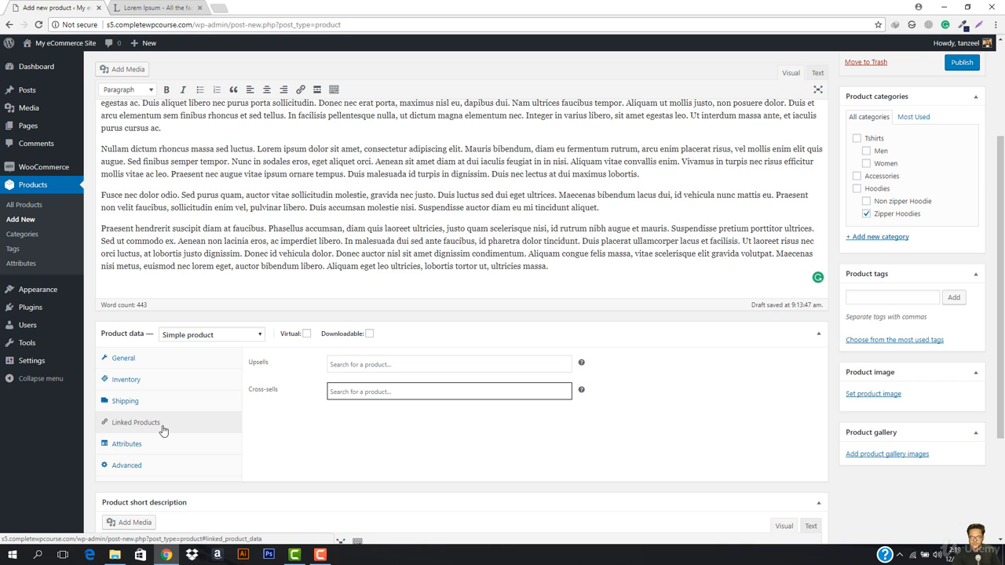
# Open Amazon in a new browser tab and search it for "blue yeti"
pyautogui.click(216, 7)
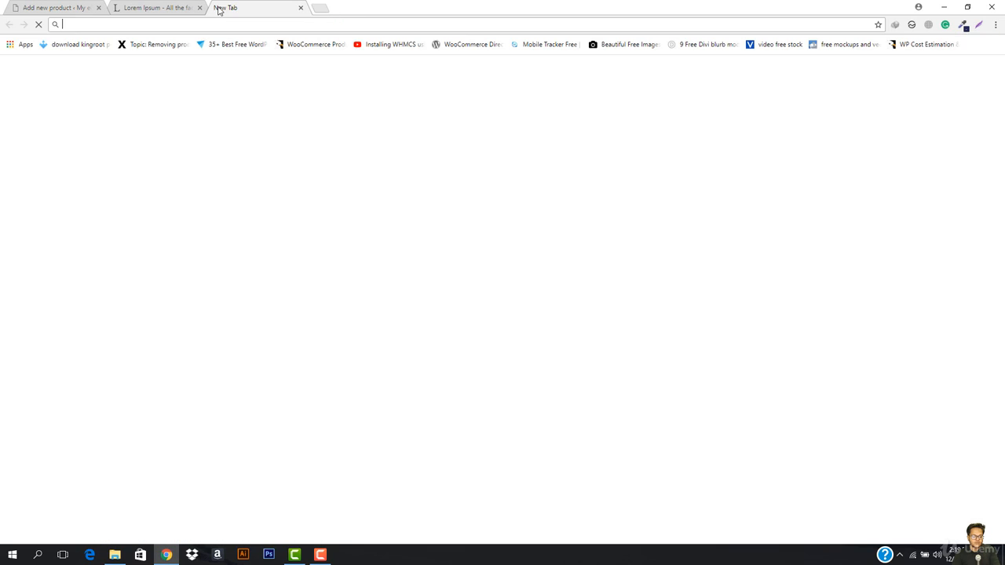
pyautogui.write('amaz')
pyautogui.press('Return')
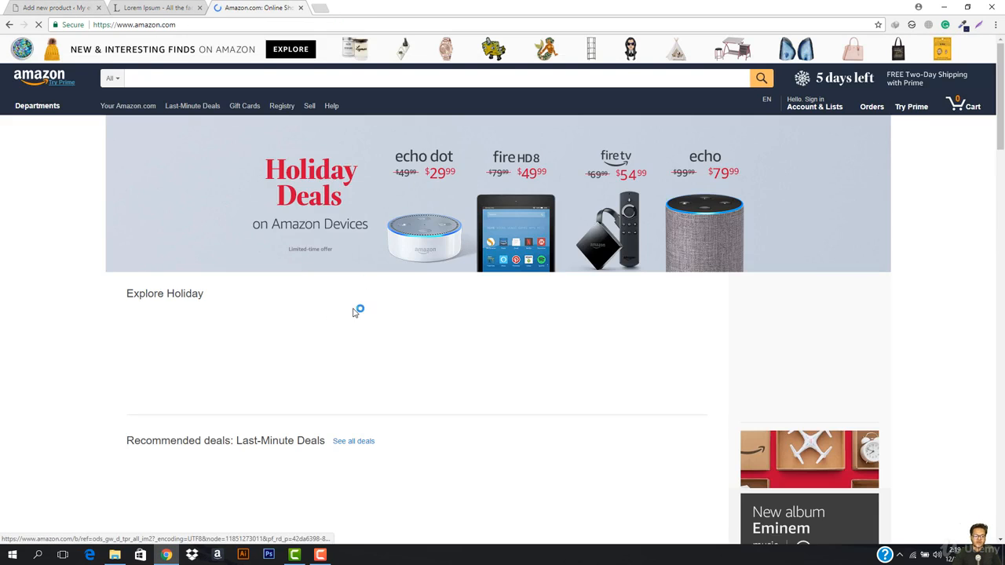
pyautogui.scroll(-4, 359, 314)
pyautogui.scroll(4, 354, 319)
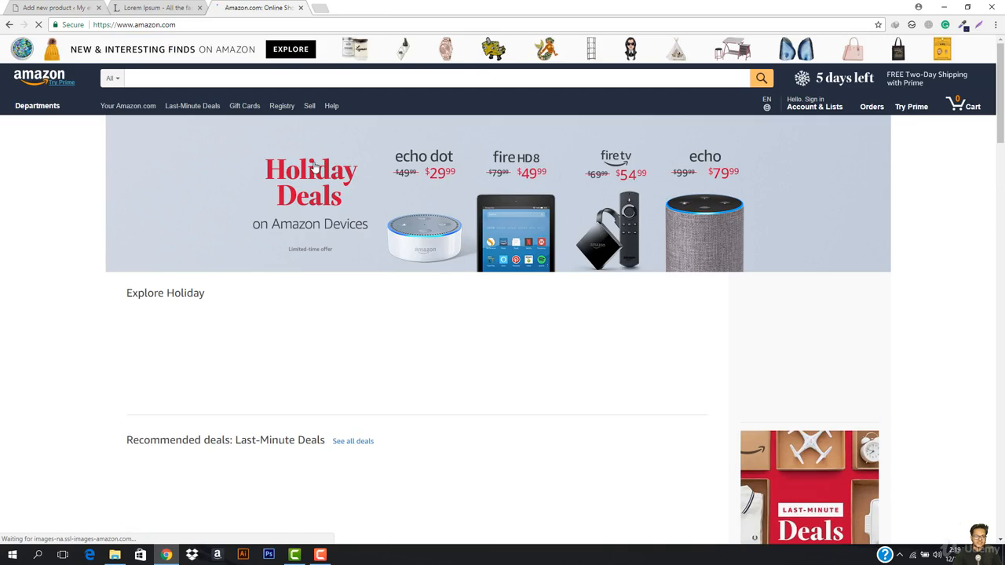
pyautogui.click(291, 82)
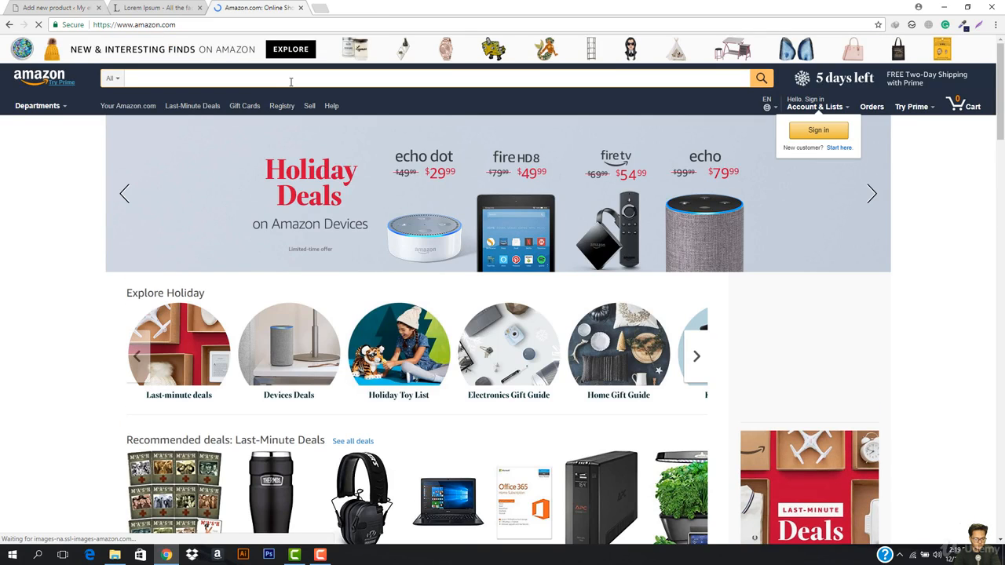
pyautogui.write('blue y')
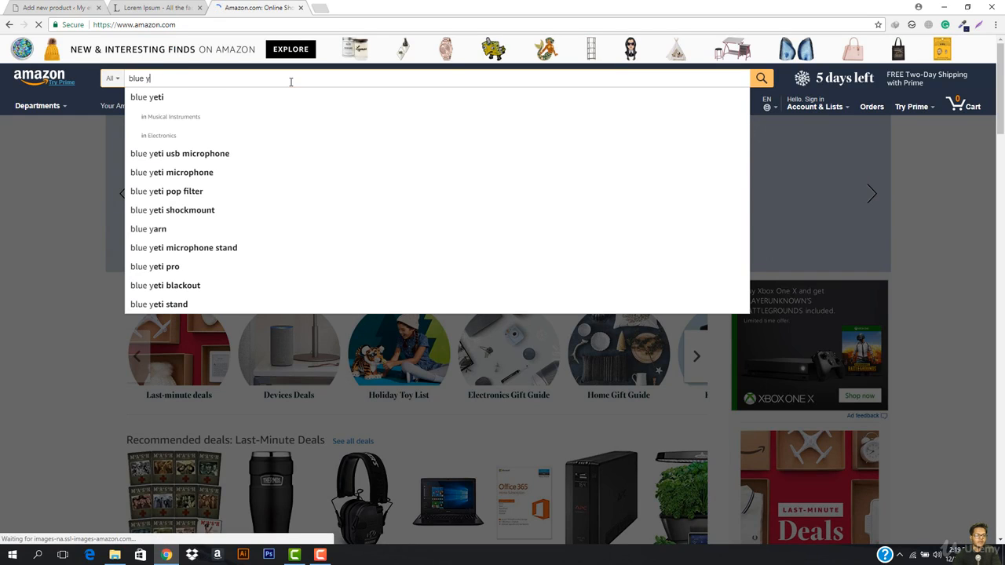
pyautogui.click(207, 100)
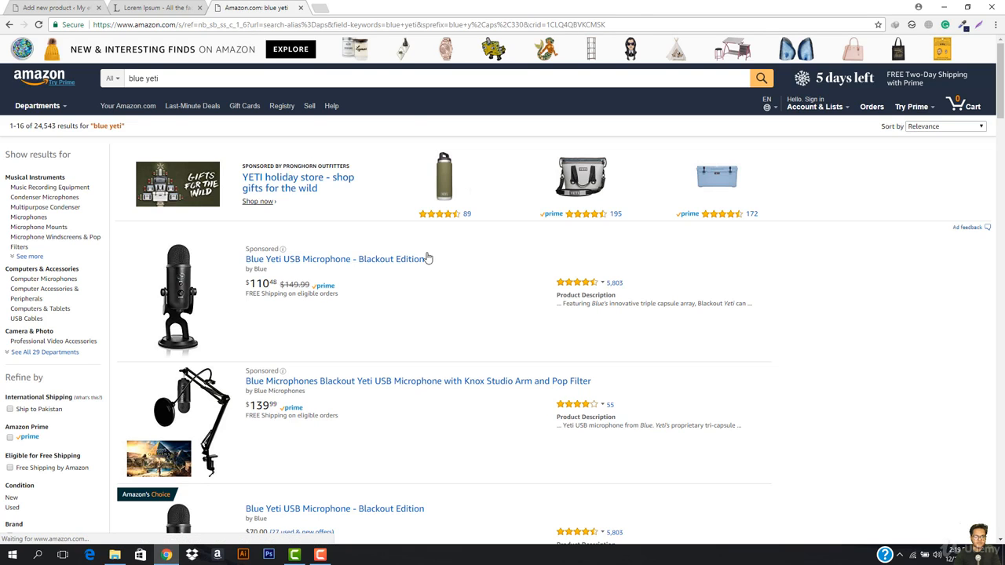
# Open the Blue Yeti USB Microphone - Blackout Edition listing and examine its frequently bought together and related products
pyautogui.click(306, 261)
pyautogui.scroll(-3, 306, 267)
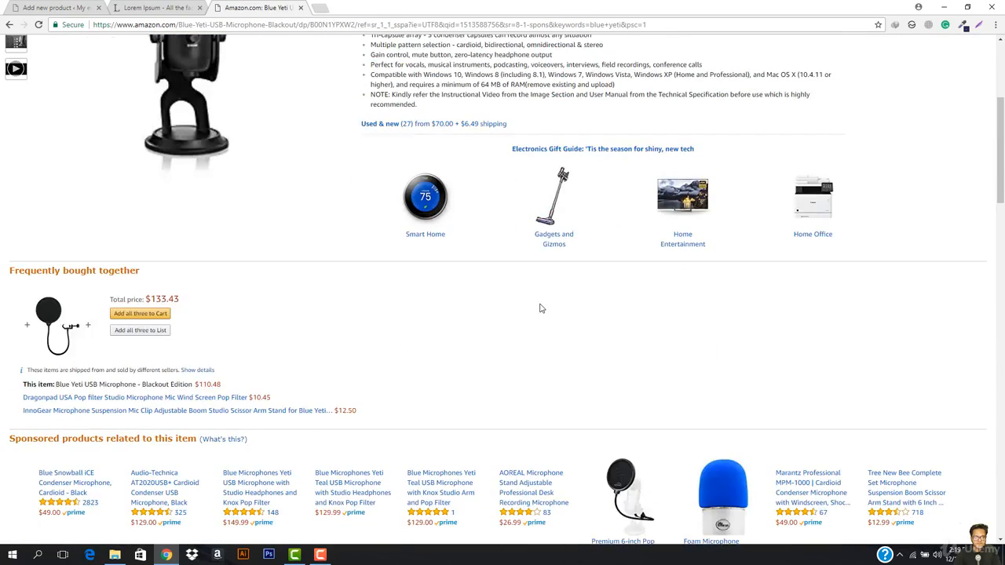
pyautogui.scroll(2, 511, 292)
pyautogui.scroll(-1, 201, 339)
pyautogui.scroll(-2, 202, 339)
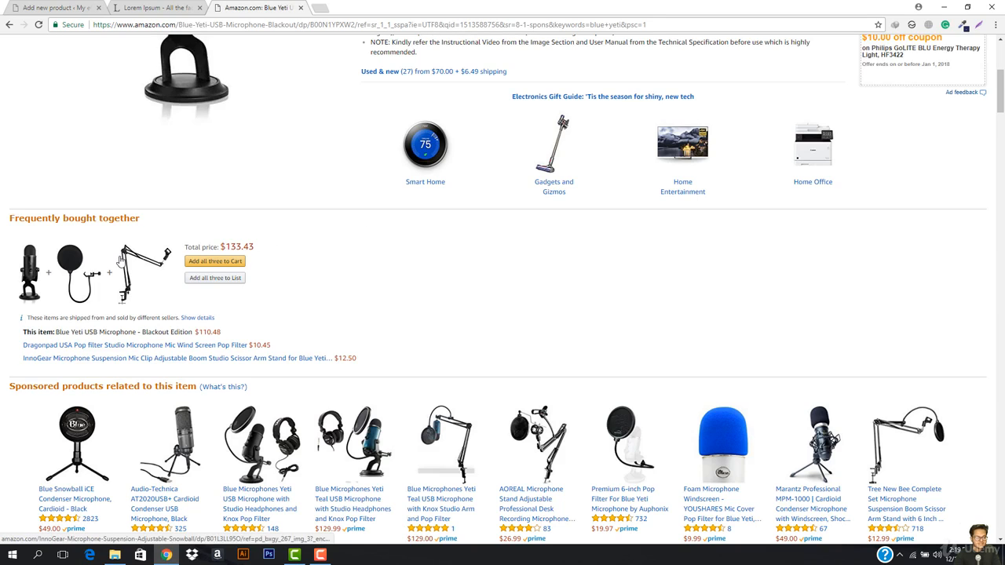
pyautogui.scroll(-2, 157, 342)
# Compare the product's upsells and cross-sells fields with Amazon's related items, and review the product type choices, keeping Simple product
pyautogui.click(106, 4)
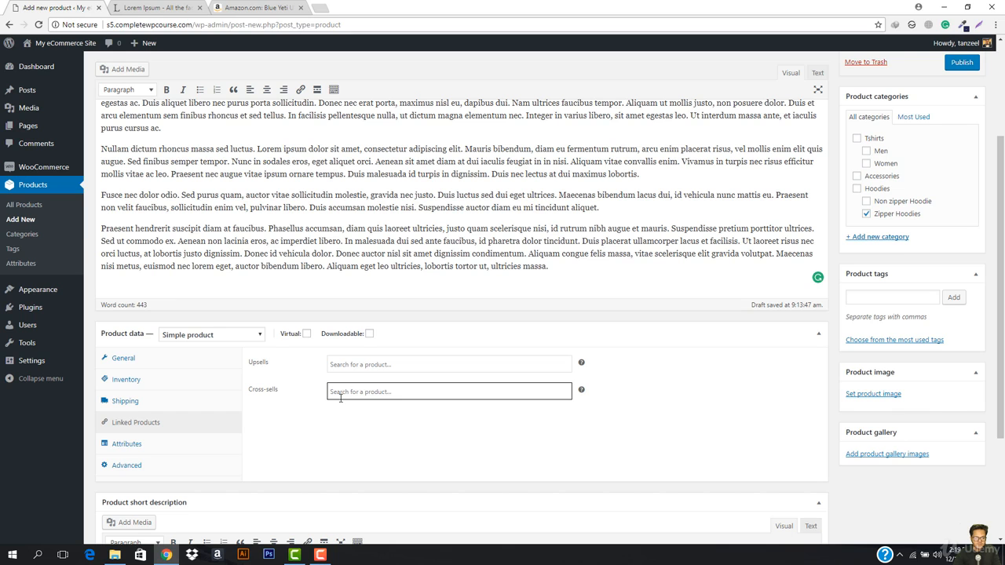
pyautogui.click(274, 6)
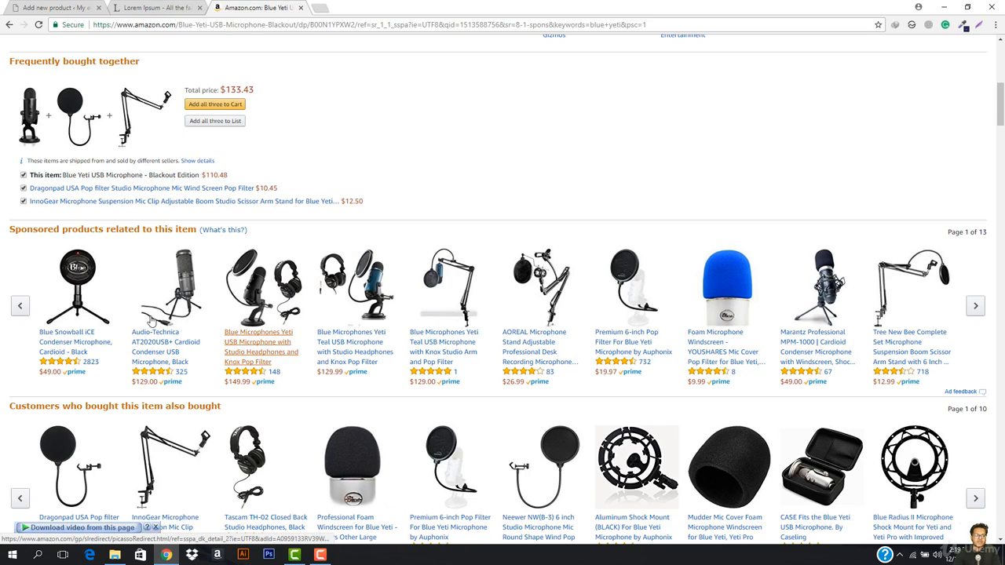
pyautogui.click(45, 7)
pyautogui.click(196, 336)
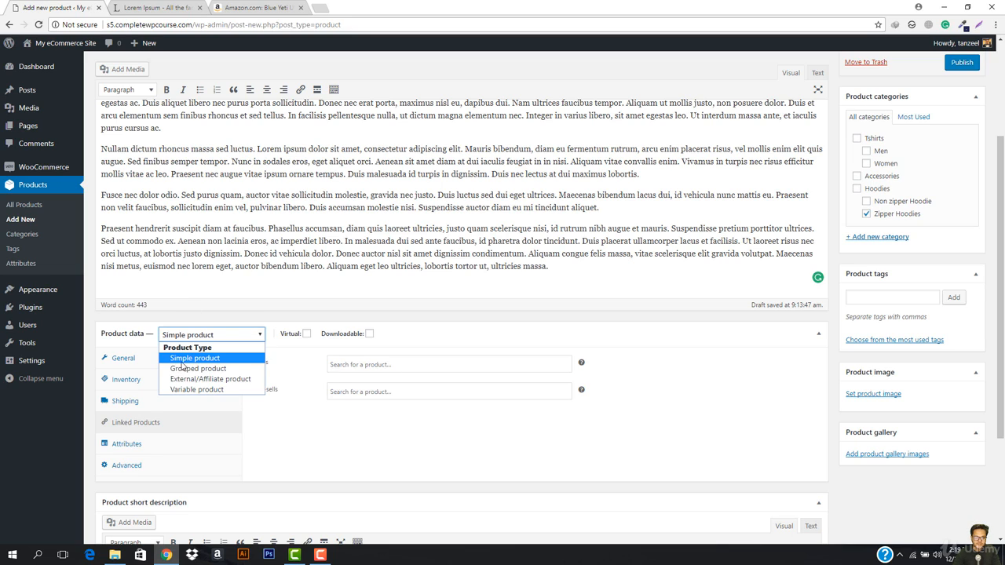
pyautogui.click(231, 336)
# Examine the Amazon microphone listing again, from its related items up to the main product details
pyautogui.click(259, 7)
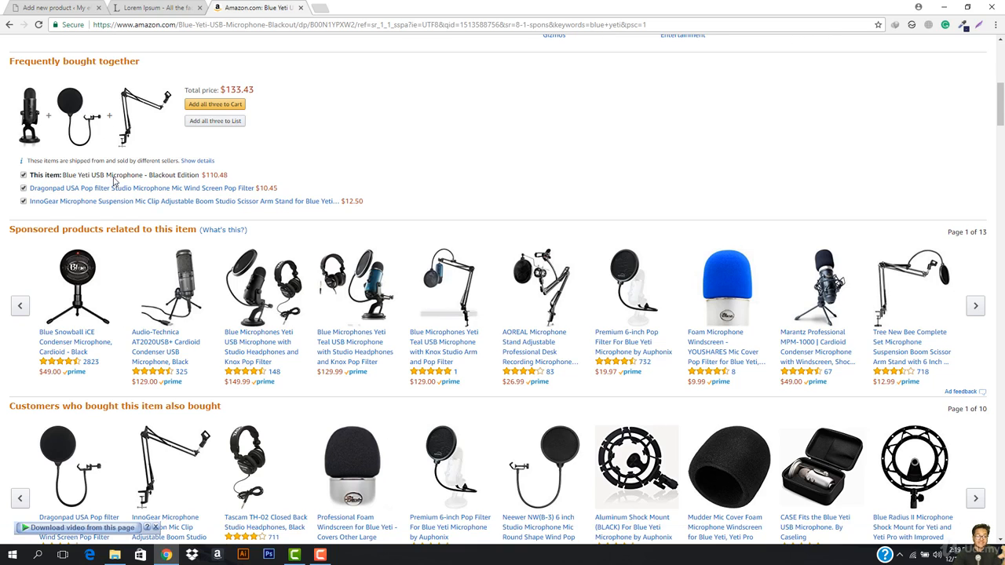
pyautogui.scroll(4, 118, 182)
pyautogui.scroll(3, 118, 181)
# Return to the WooCommerce product and review its attributes and advanced data, including purchase note, menu order and reviews
pyautogui.click(67, 9)
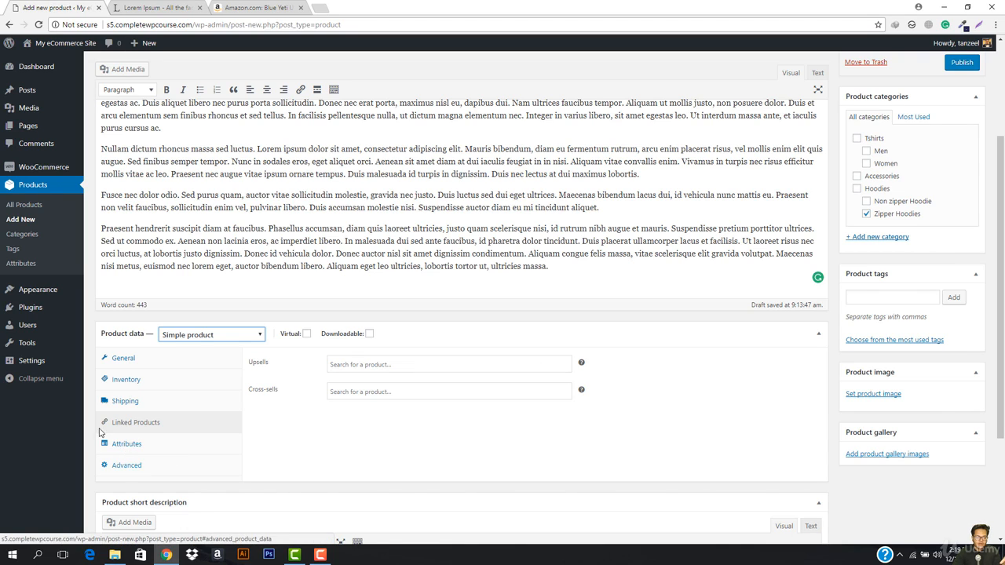
pyautogui.click(122, 446)
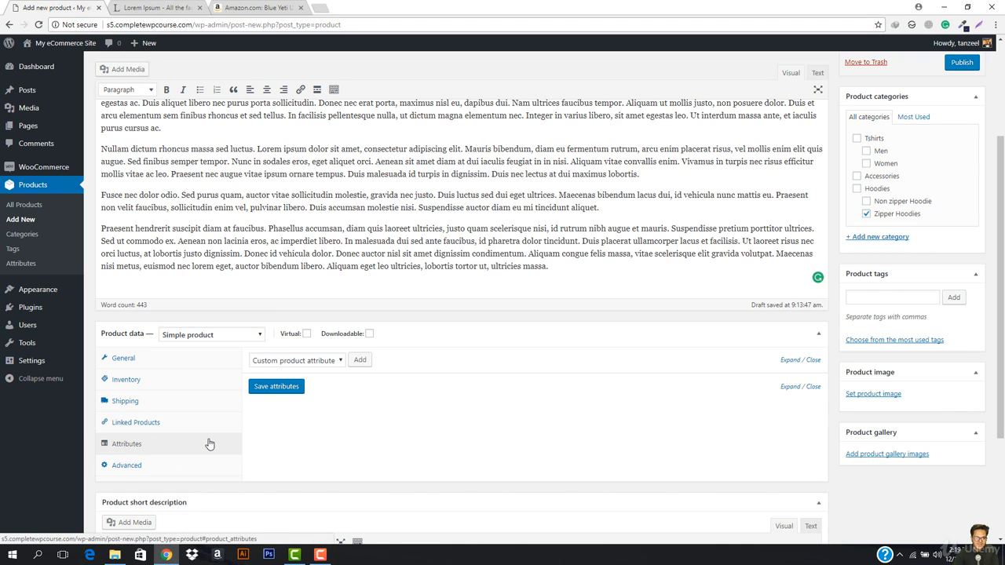
pyautogui.click(147, 469)
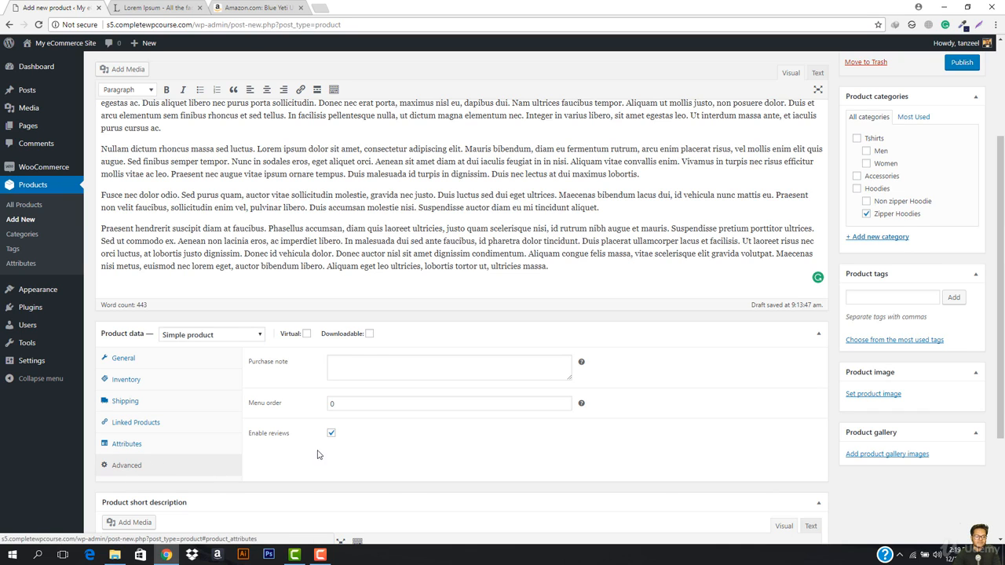
pyautogui.click(375, 365)
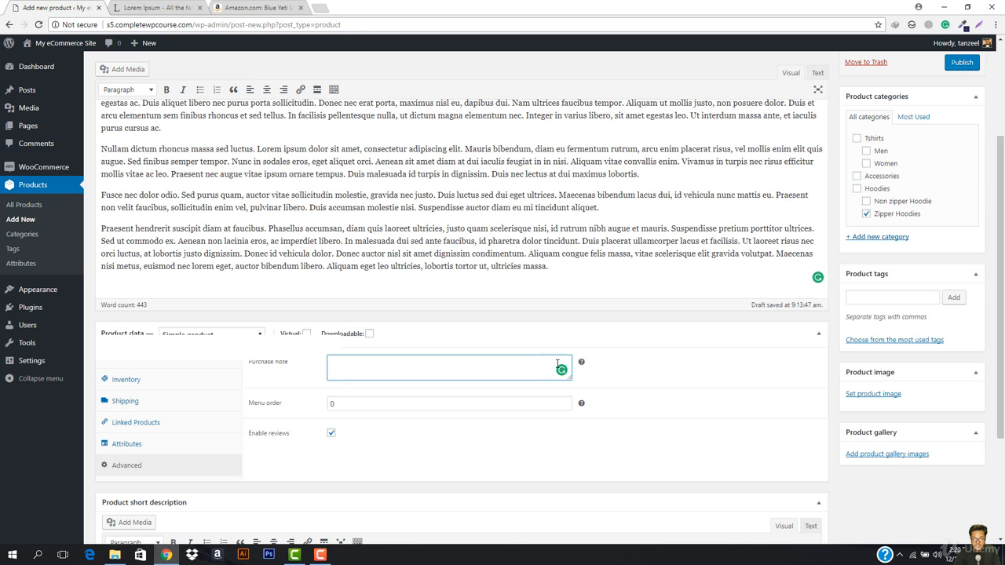
pyautogui.moveTo(581, 362)
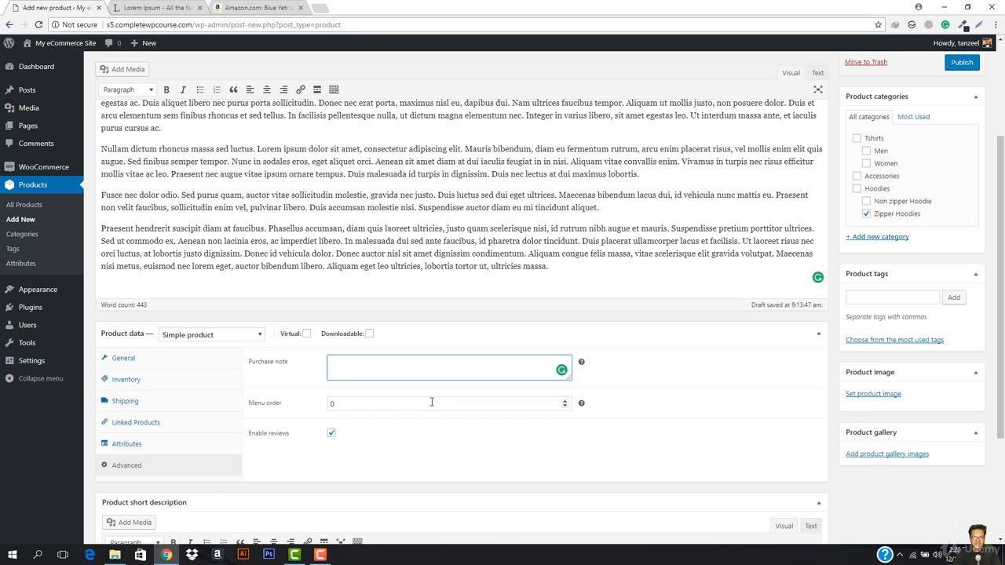
pyautogui.moveTo(582, 405)
pyautogui.scroll(2, 330, 259)
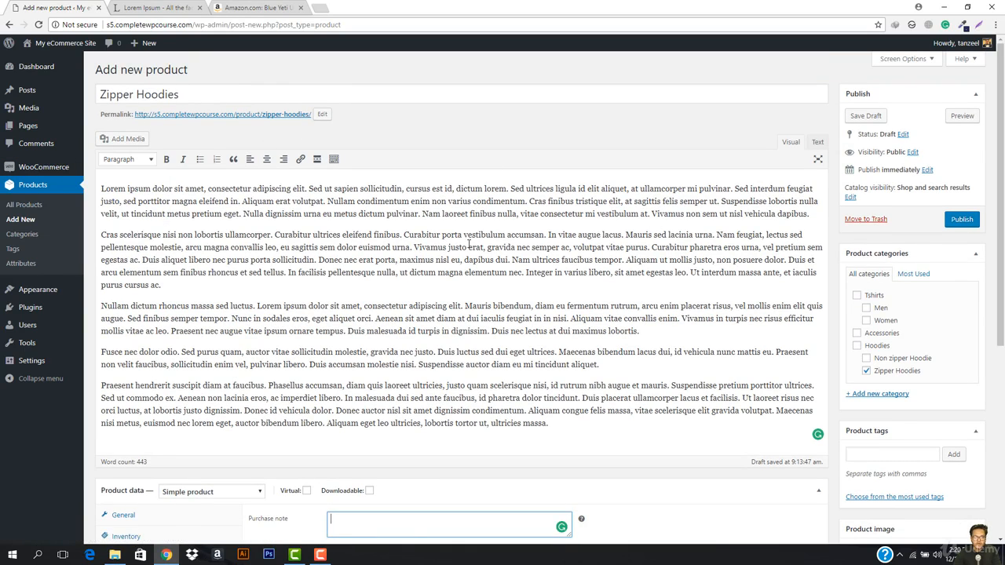
pyautogui.scroll(-3, 405, 336)
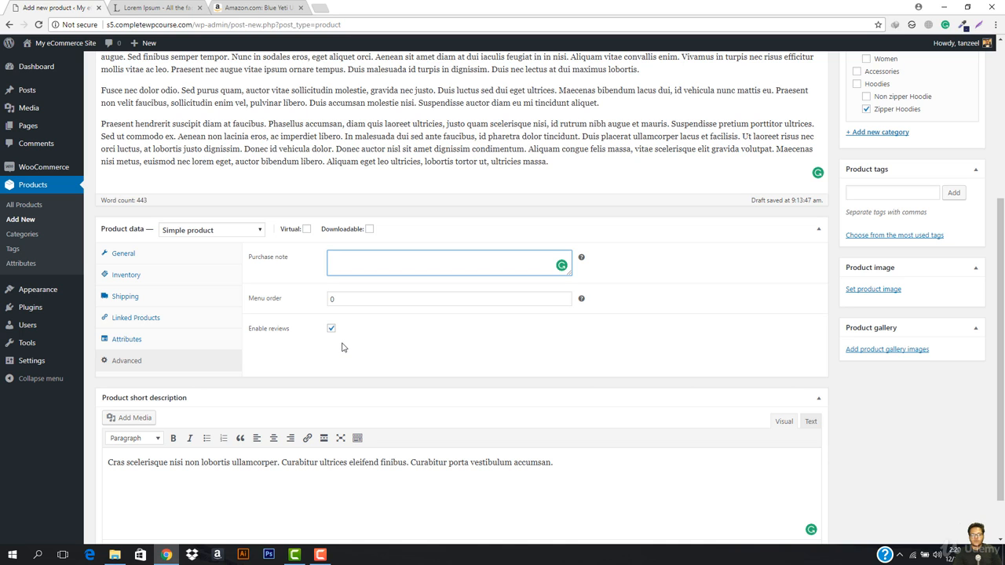
# Look through the Amazon microphone listing once more, close its tab and return to the WooCommerce product
pyautogui.click(250, 7)
pyautogui.scroll(-5, 435, 332)
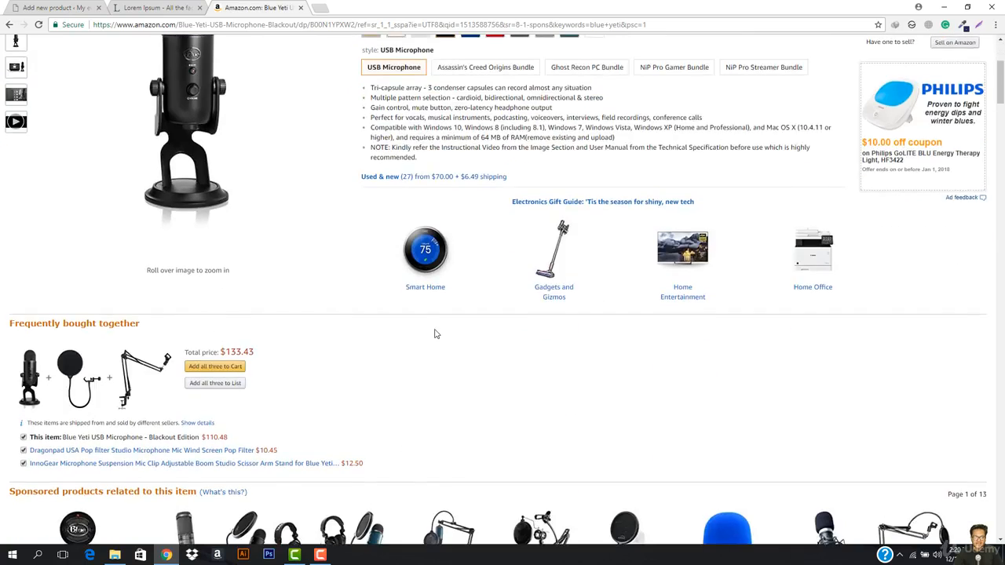
pyautogui.scroll(5, 382, 219)
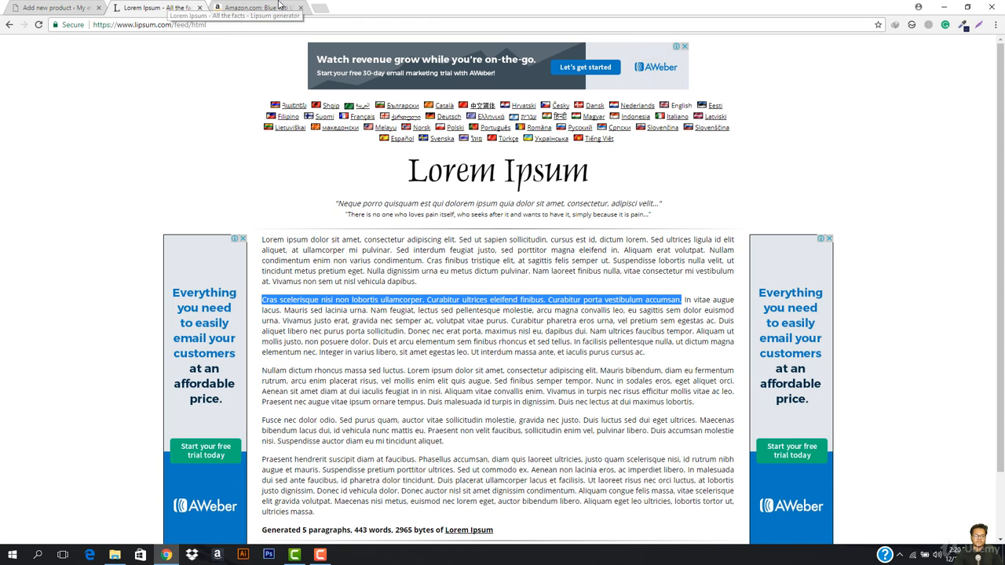
pyautogui.click(155, 7)
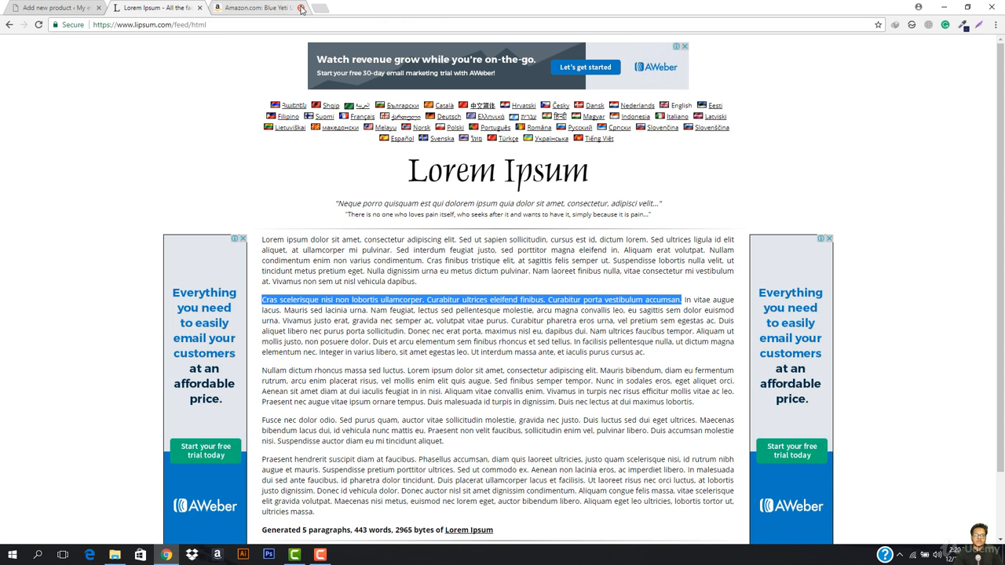
pyautogui.click(300, 7)
pyautogui.click(45, 7)
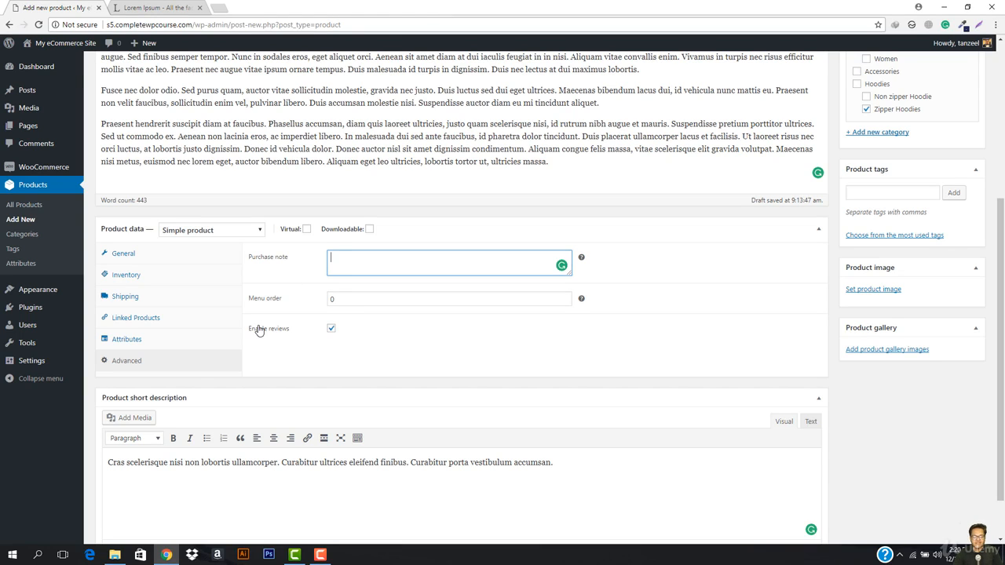
# Open the media library for choosing the Zipper Hoodies product image
pyautogui.scroll(3, 628, 259)
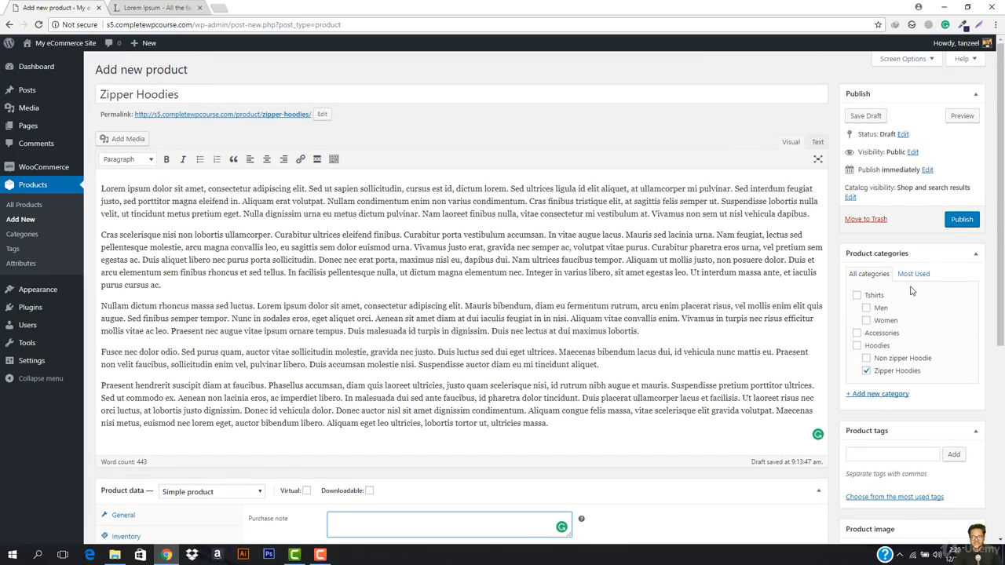
pyautogui.scroll(-4, 910, 291)
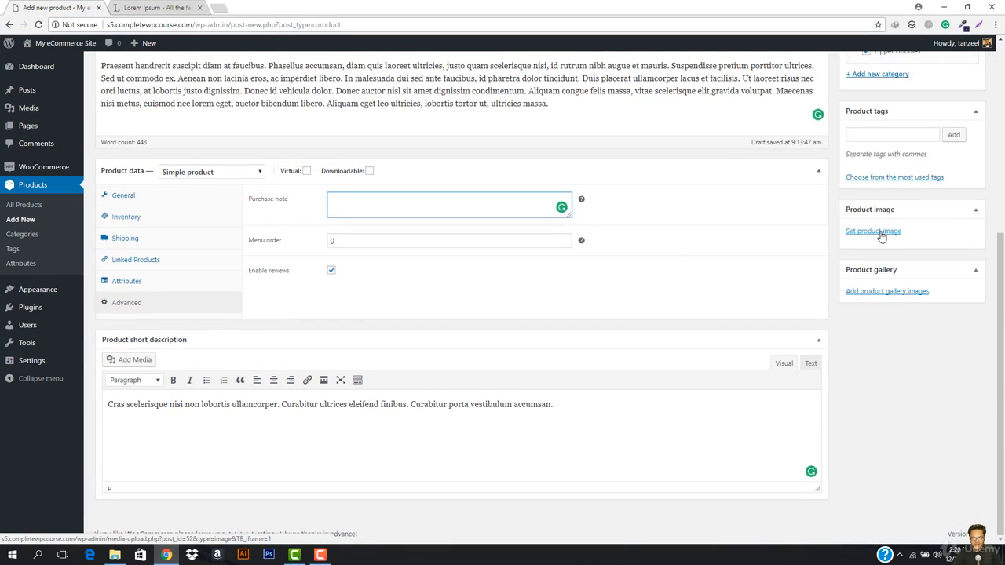
pyautogui.click(889, 230)
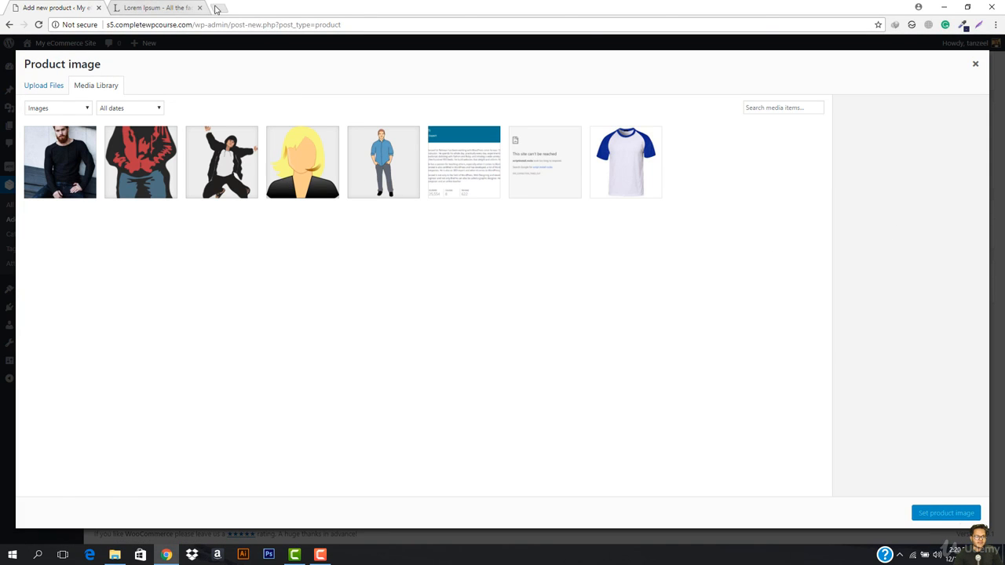
# Open pixabay.com in a new browser tab, search for "hoodie" and browse the free images
pyautogui.click(219, 8)
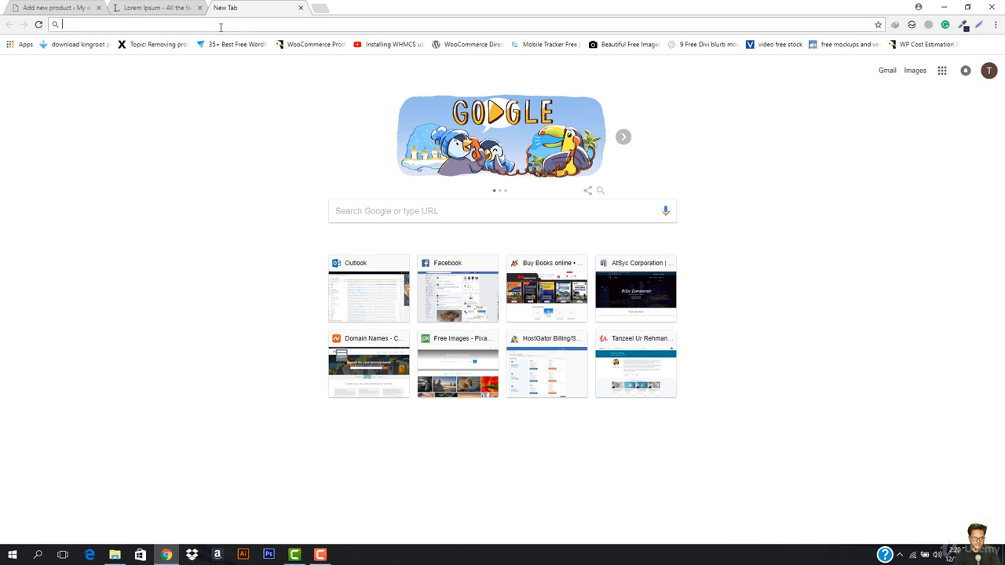
pyautogui.write('pixabay.com')
pyautogui.press('Return')
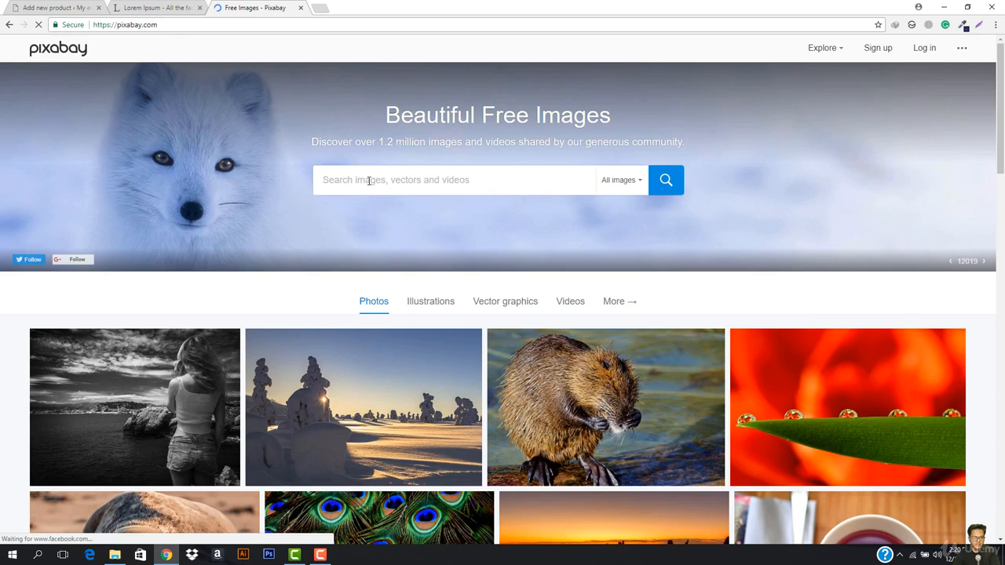
pyautogui.click(369, 181)
pyautogui.write('hoodie')
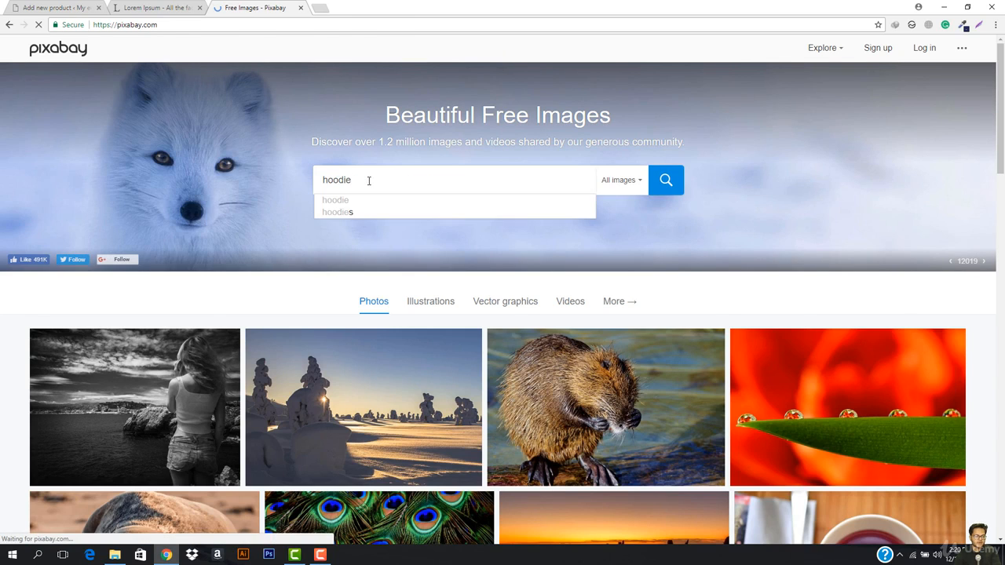
pyautogui.press('Return')
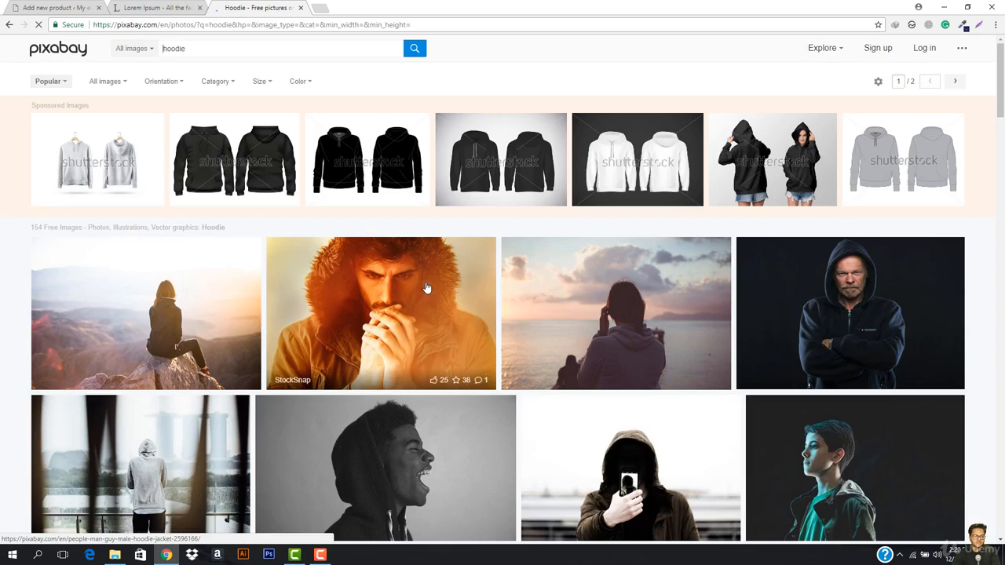
pyautogui.scroll(-2, 424, 298)
pyautogui.scroll(-2, 414, 326)
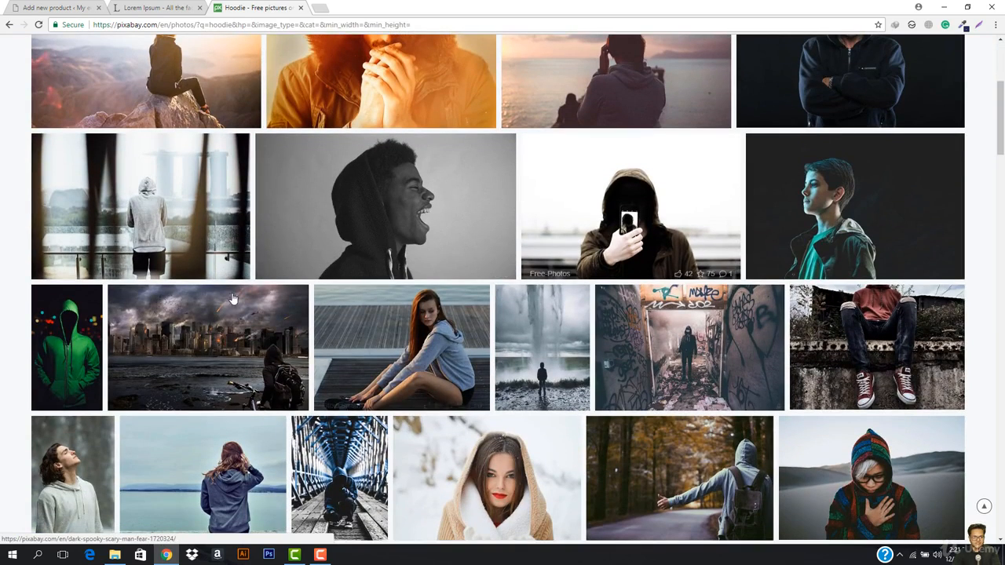
# Open the Pixabay photo of the green zipped hoodie and download it as a 360×640 JPG
pyautogui.click(52, 7)
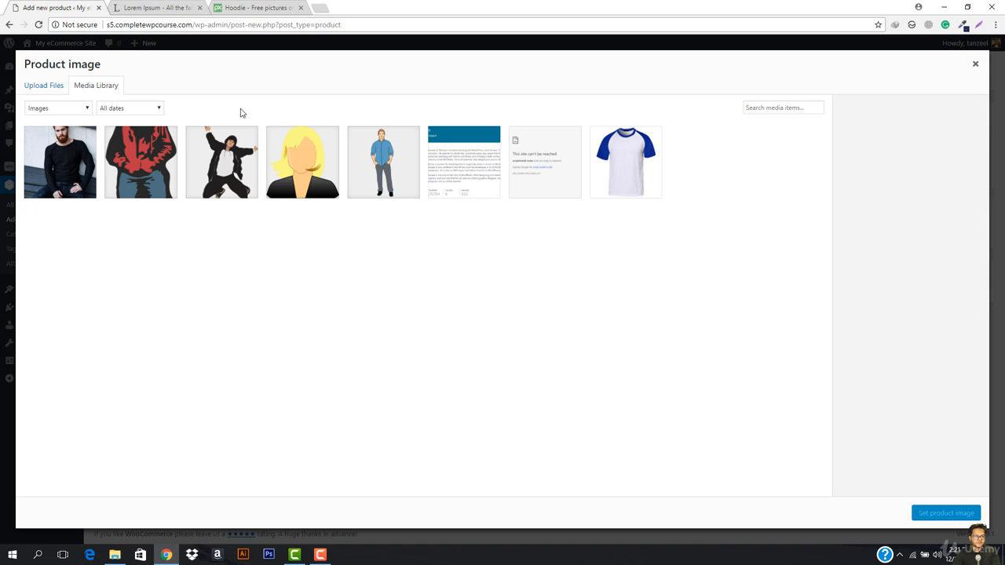
pyautogui.click(228, 8)
pyautogui.click(71, 350)
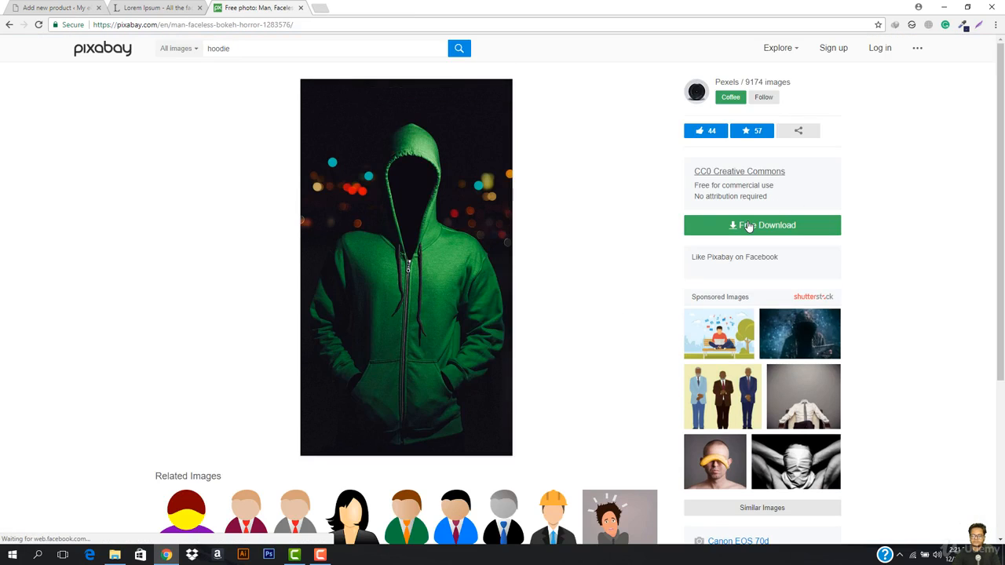
pyautogui.click(746, 226)
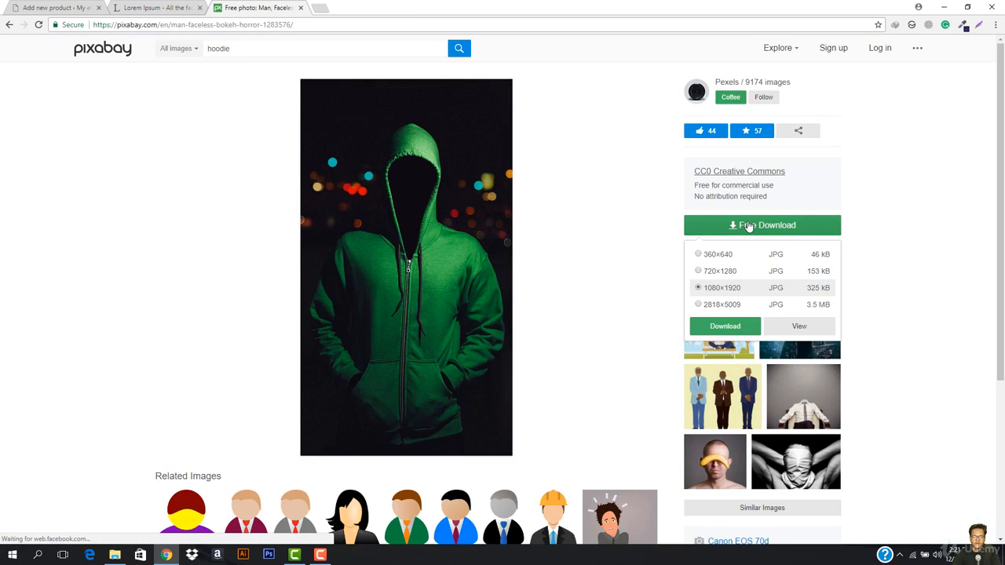
pyautogui.click(701, 255)
pyautogui.click(725, 326)
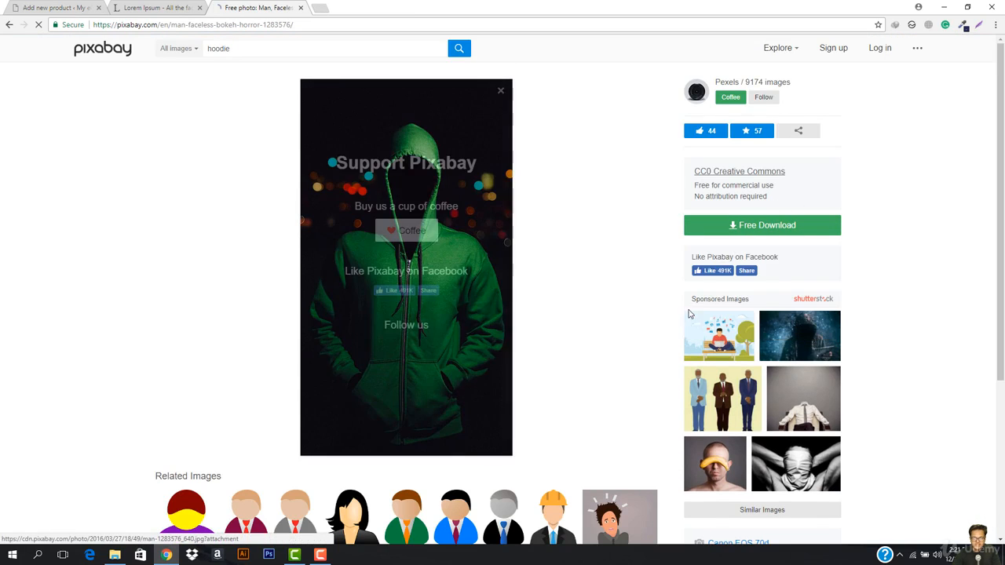
# Upload the downloaded man-1283576_640.jpg to the media library and set it as the Zipper Hoodies product image
pyautogui.hotkey('ctrl', 'shift', 'Tab')
pyautogui.hotkey('ctrl', 'shift', 'Tab')
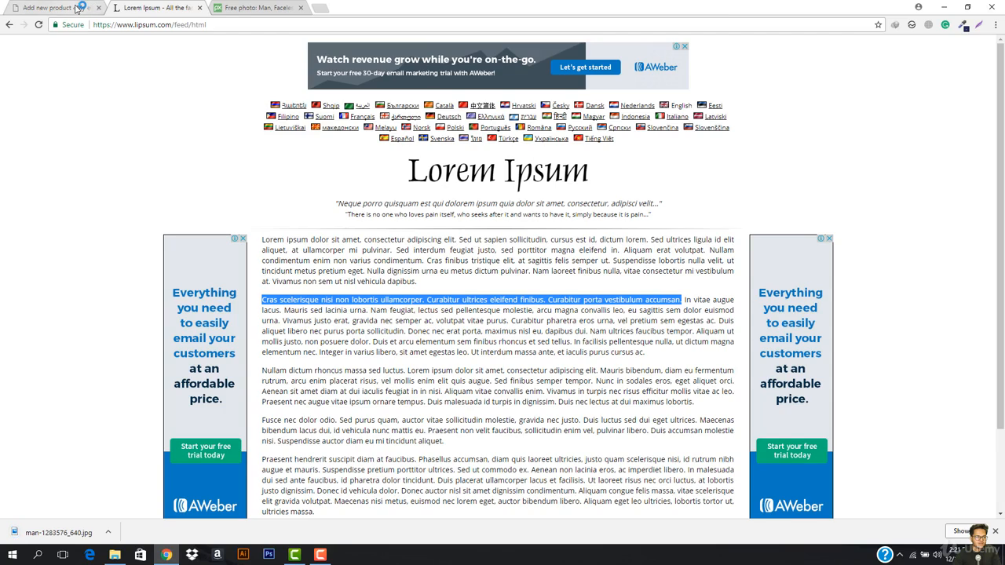
pyautogui.moveTo(48, 534); pyautogui.dragTo(292, 330)
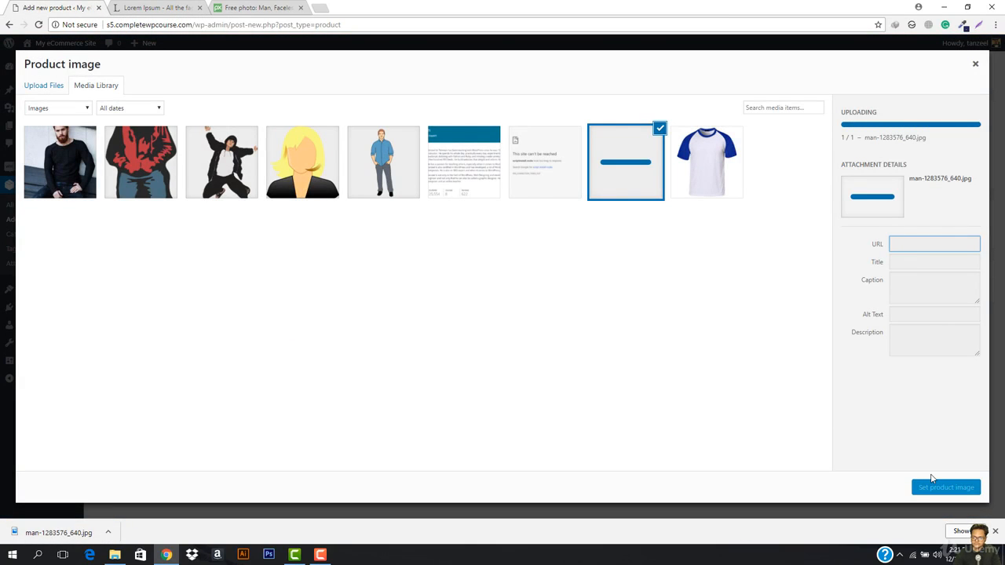
pyautogui.click(945, 487)
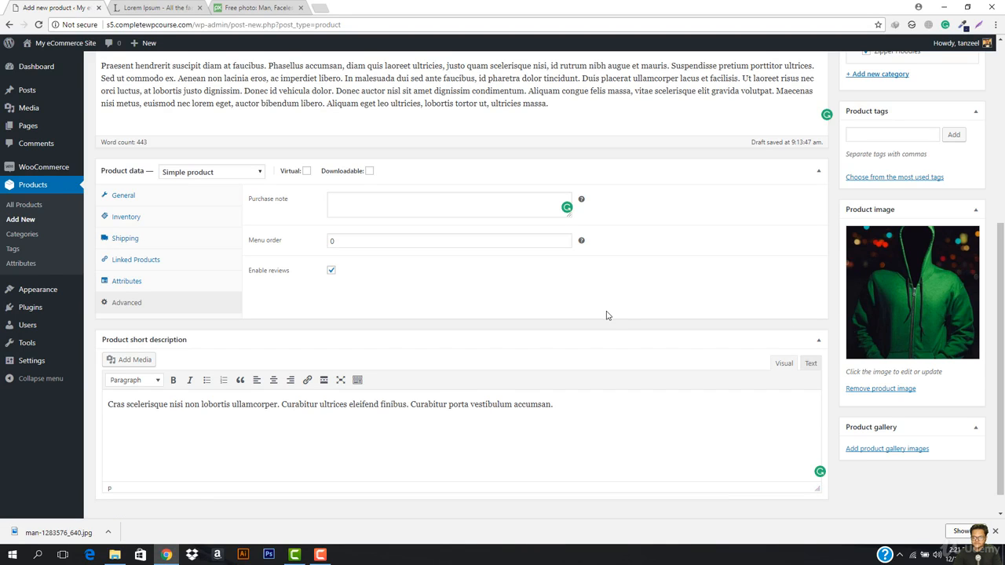
# Publish the Zipper Hoodies product and review its storefront page, including the full description
pyautogui.scroll(5, 464, 372)
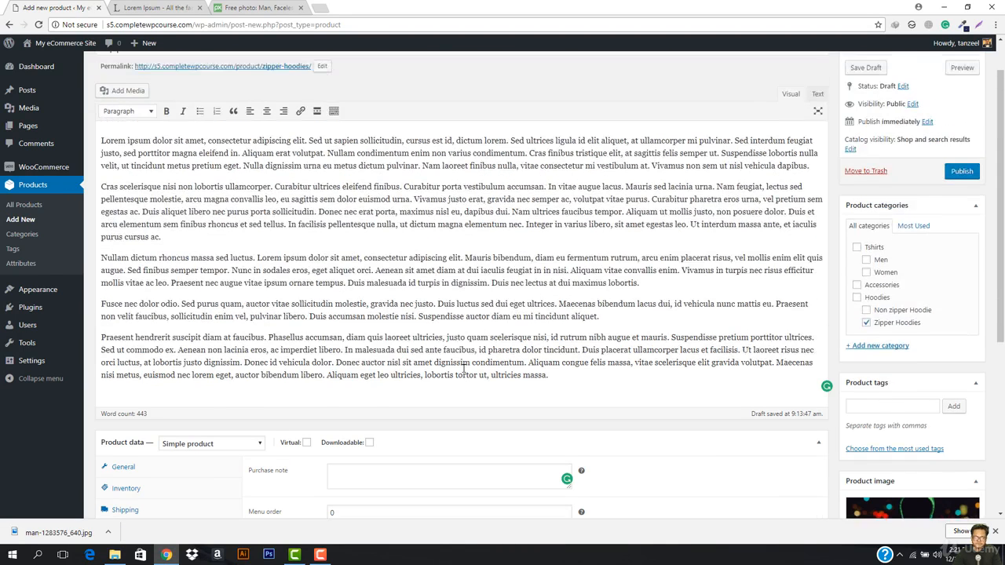
pyautogui.click(964, 225)
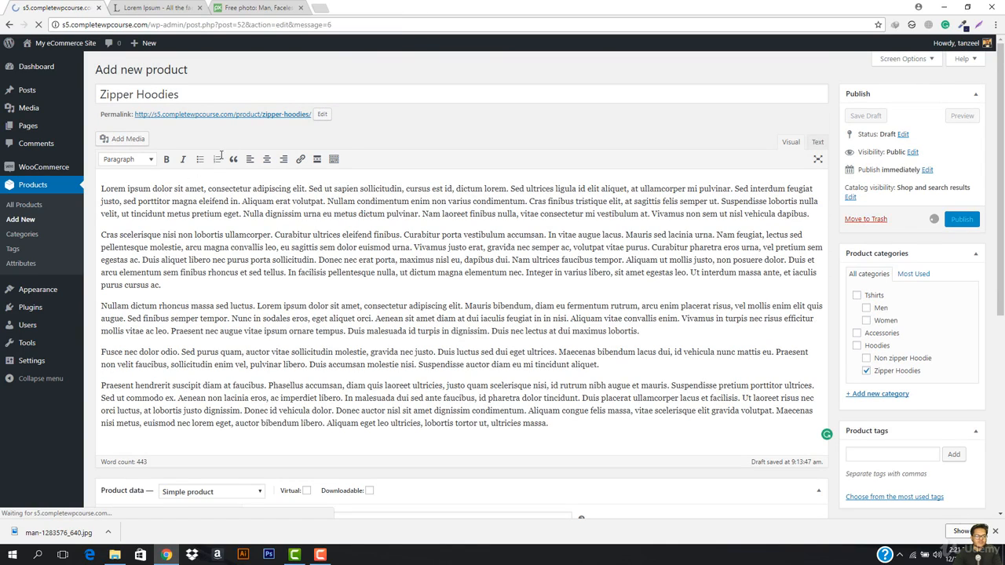
pyautogui.click(179, 93)
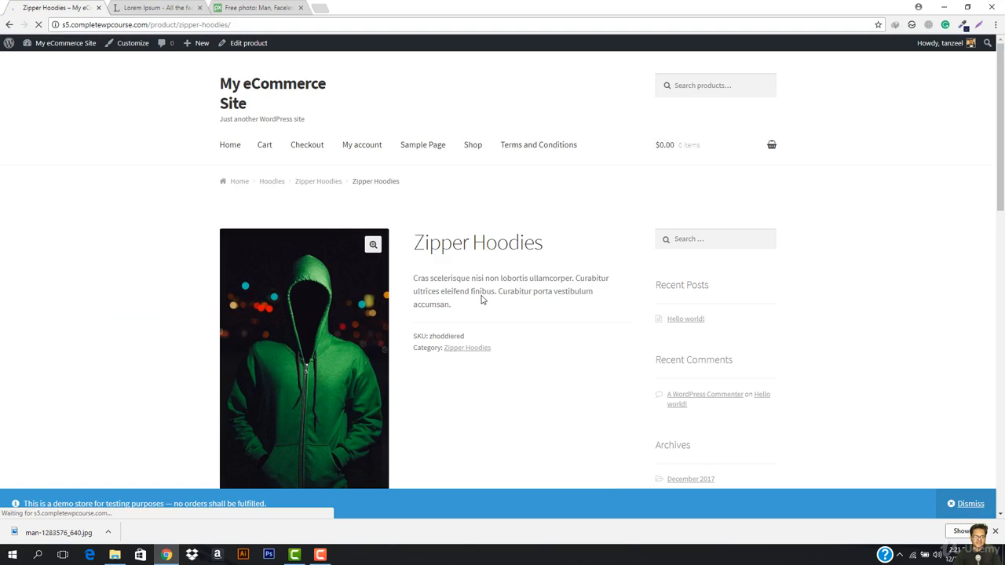
pyautogui.scroll(-2, 502, 287)
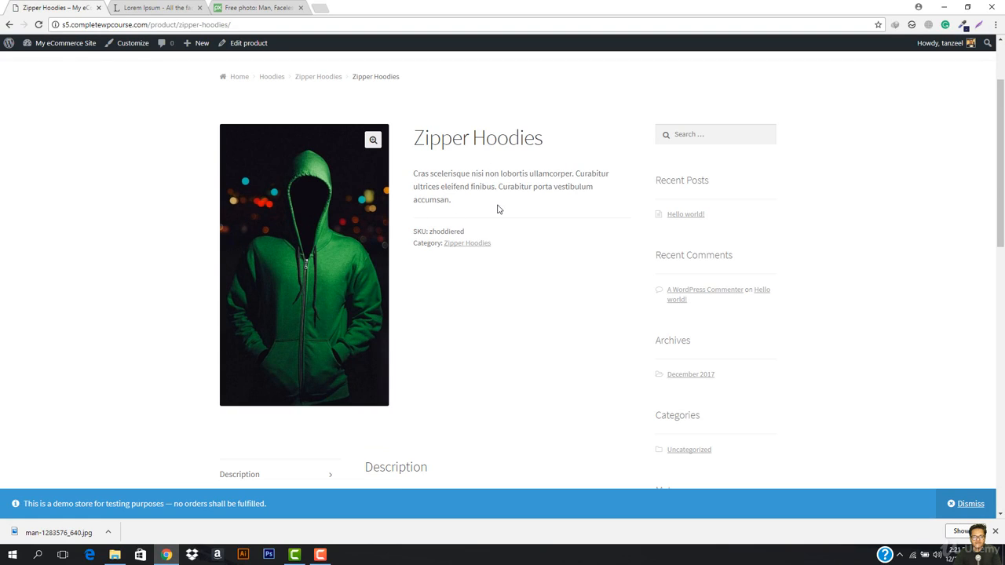
pyautogui.scroll(-4, 476, 391)
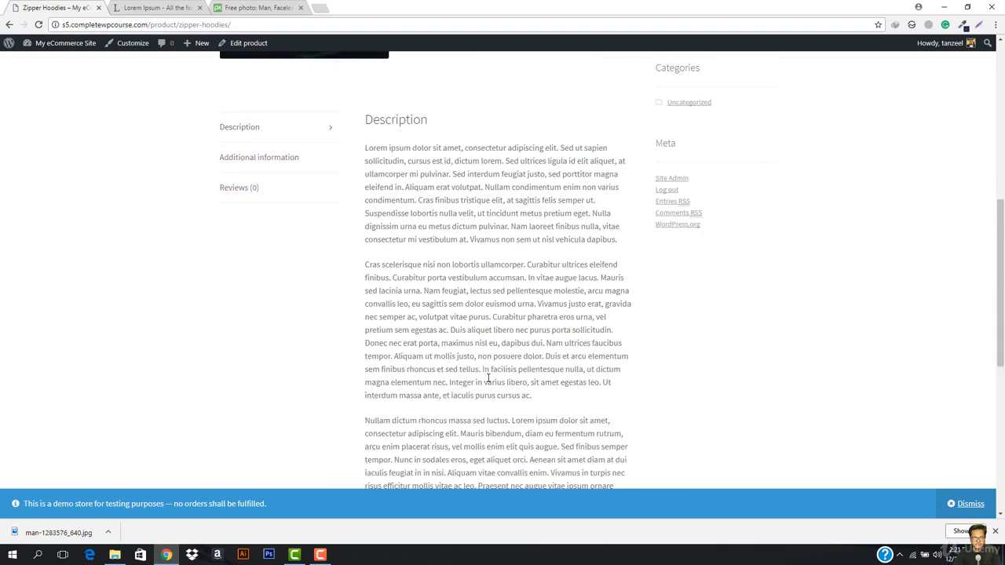
pyautogui.scroll(3, 489, 381)
pyautogui.scroll(1, 487, 382)
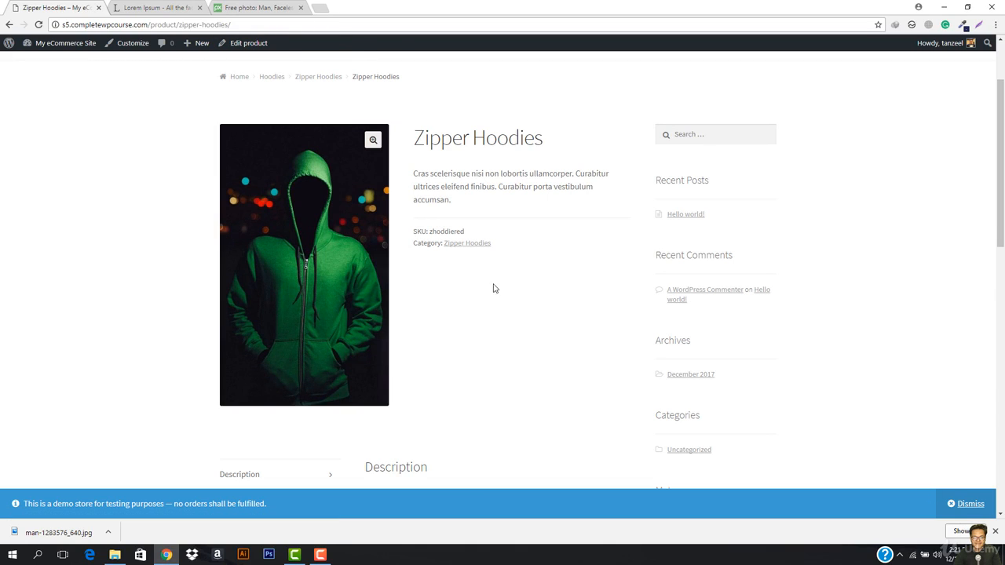
# Edit the published product, set its regular price to 25 dollars and update it
pyautogui.click(249, 45)
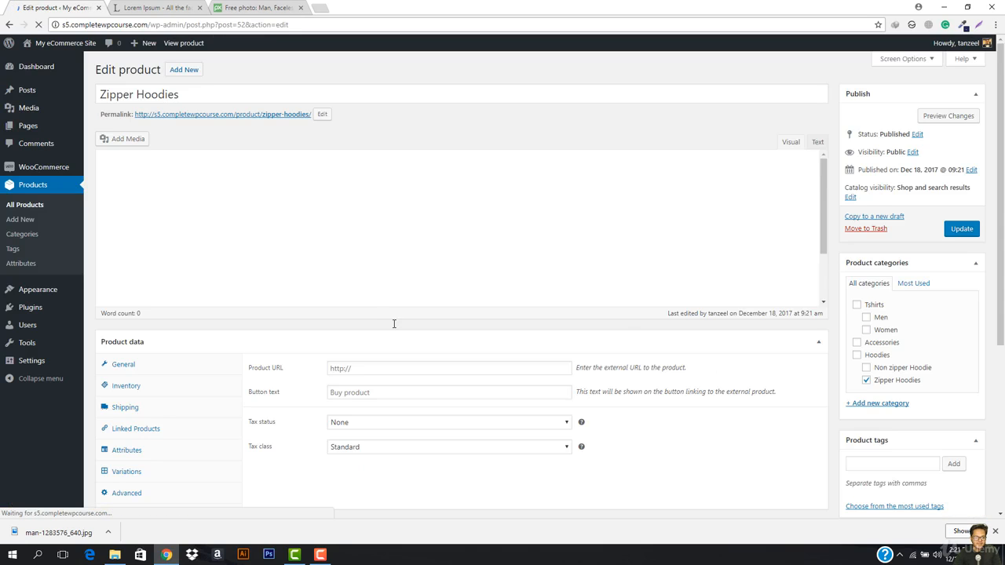
pyautogui.scroll(-2, 396, 382)
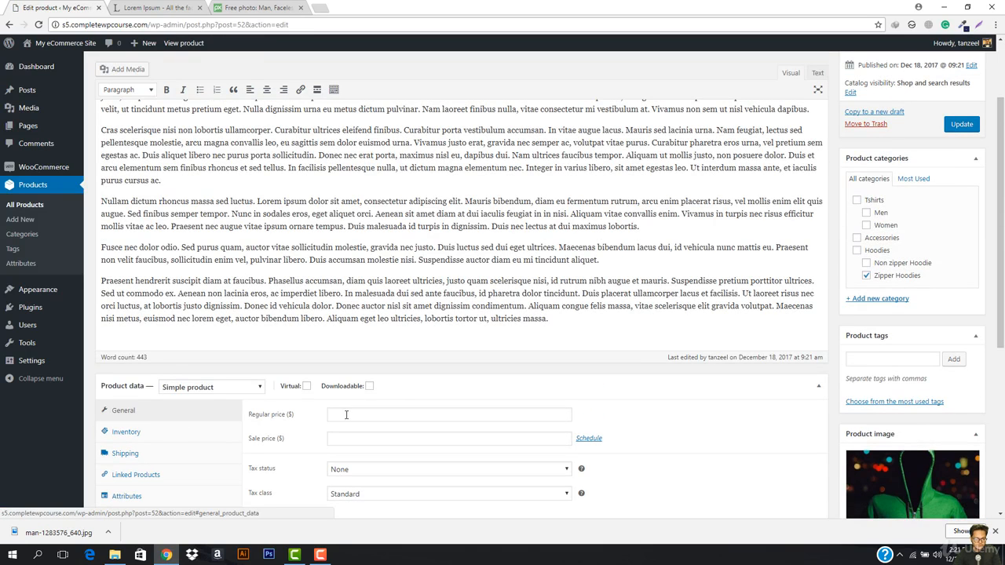
pyautogui.click(437, 415)
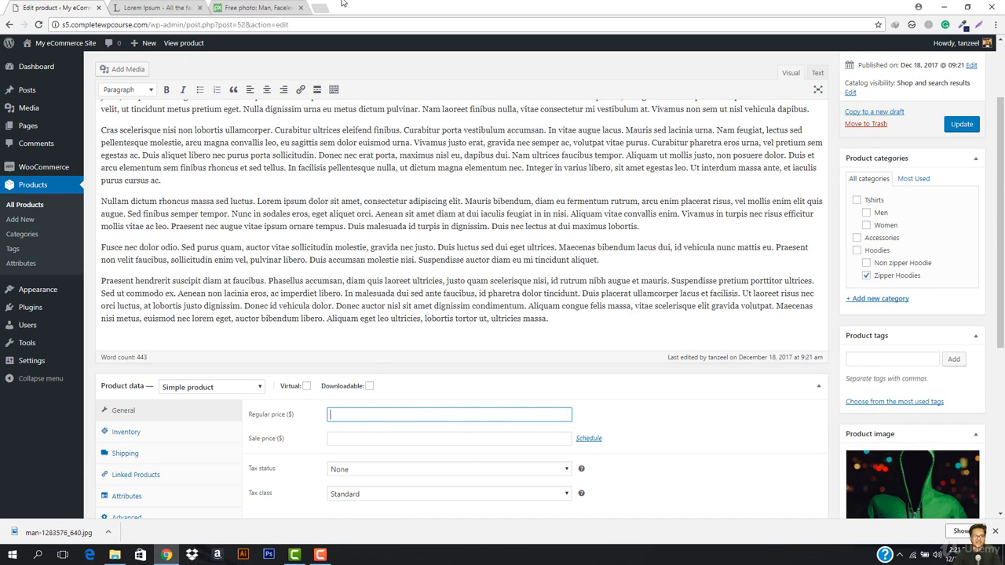
pyautogui.scroll(1, 390, 417)
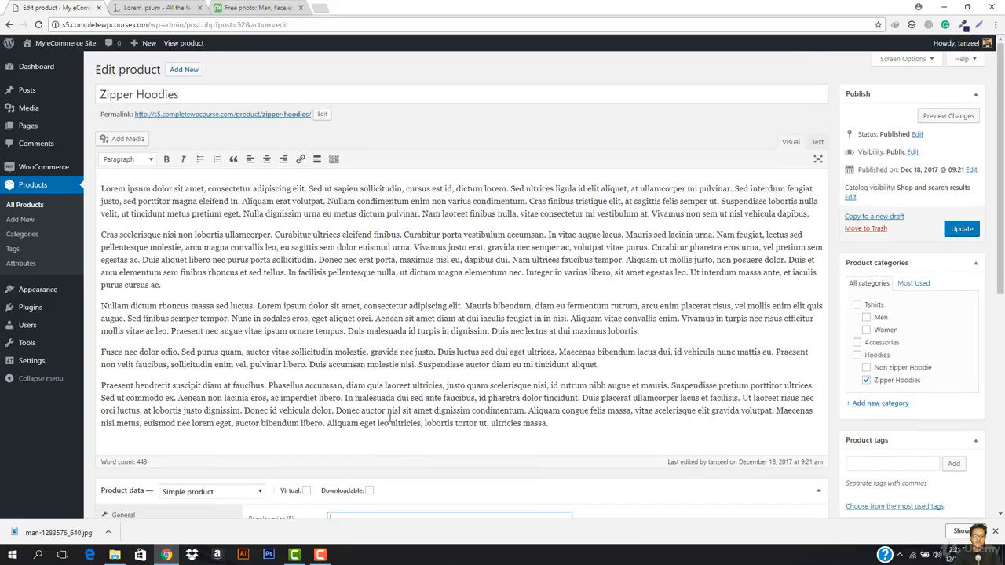
pyautogui.scroll(-3, 390, 418)
pyautogui.scroll(1, 389, 418)
pyautogui.write('25')
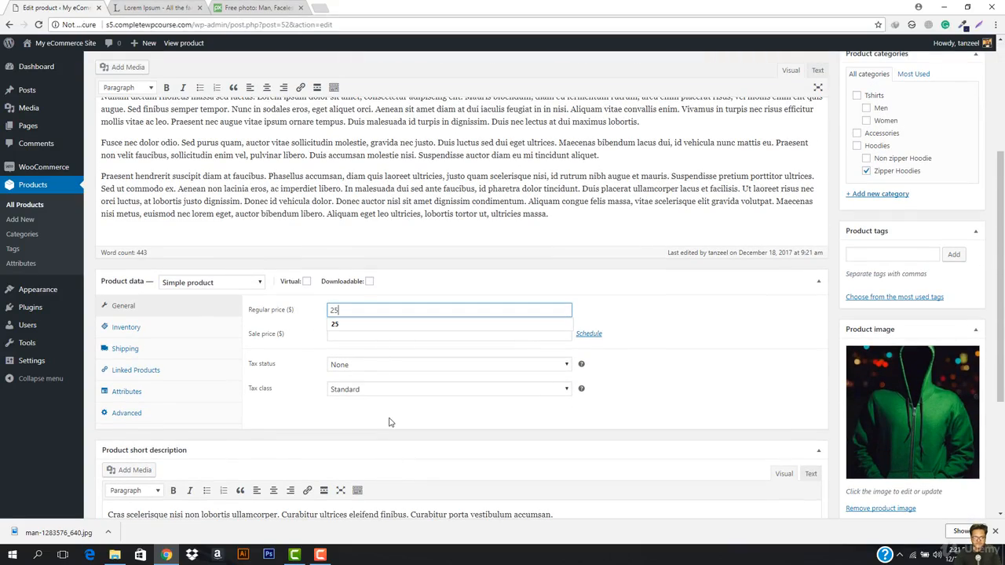
pyautogui.click(698, 323)
pyautogui.scroll(3, 874, 218)
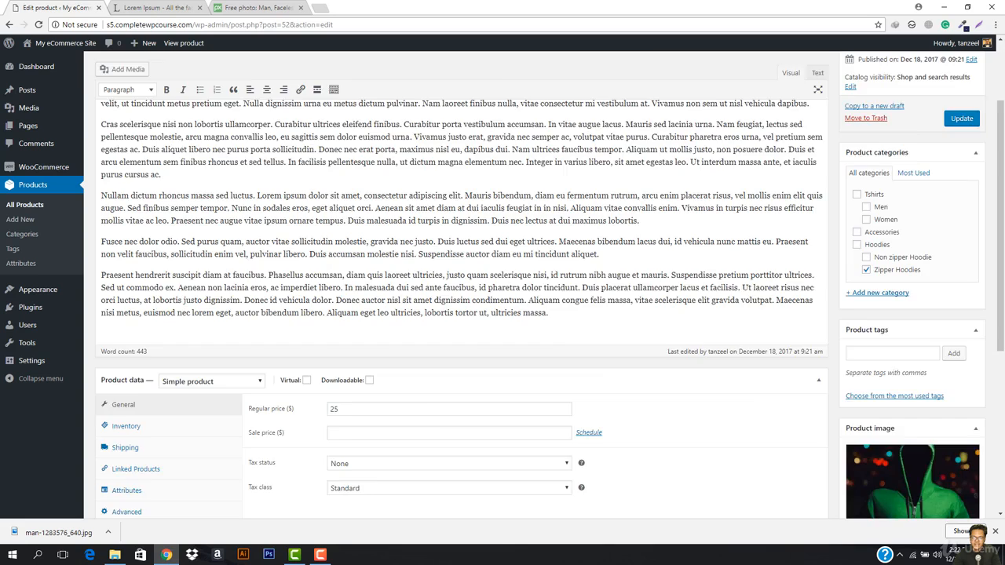
pyautogui.click(963, 234)
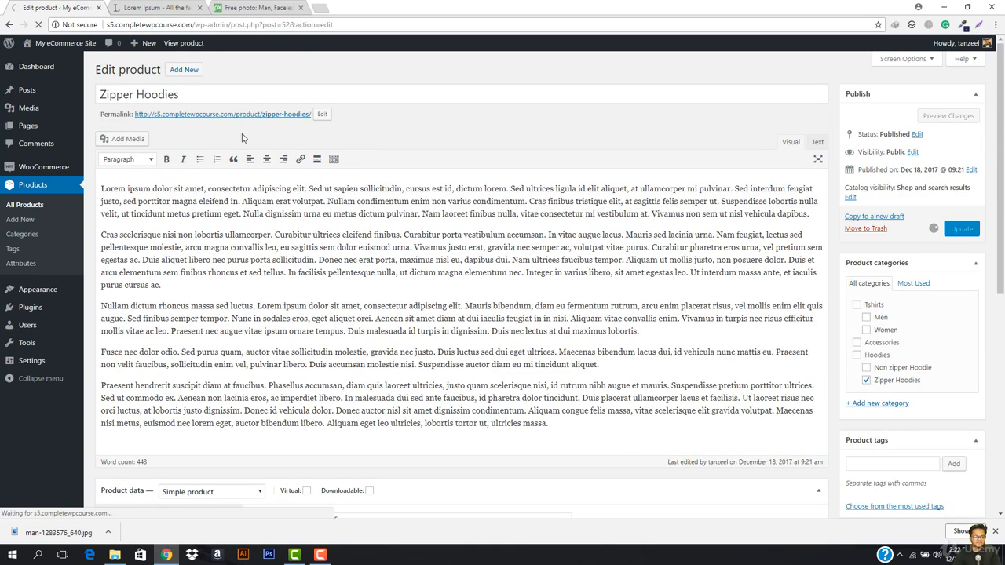
# Open the product's permalink in a new tab and examine the price, stock, add-to-cart option and description
pyautogui.rightClick(211, 115)
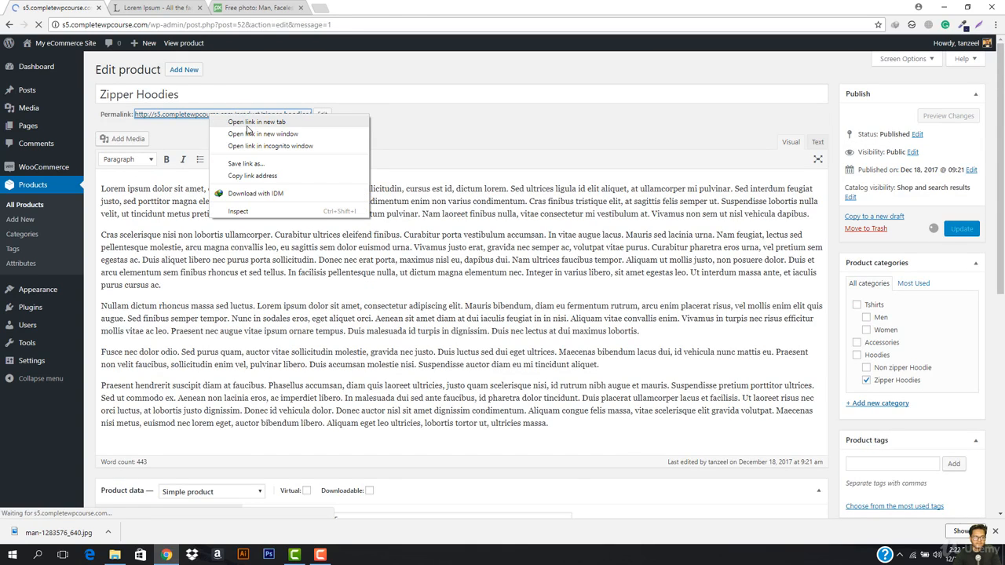
pyautogui.click(251, 122)
pyautogui.click(153, 7)
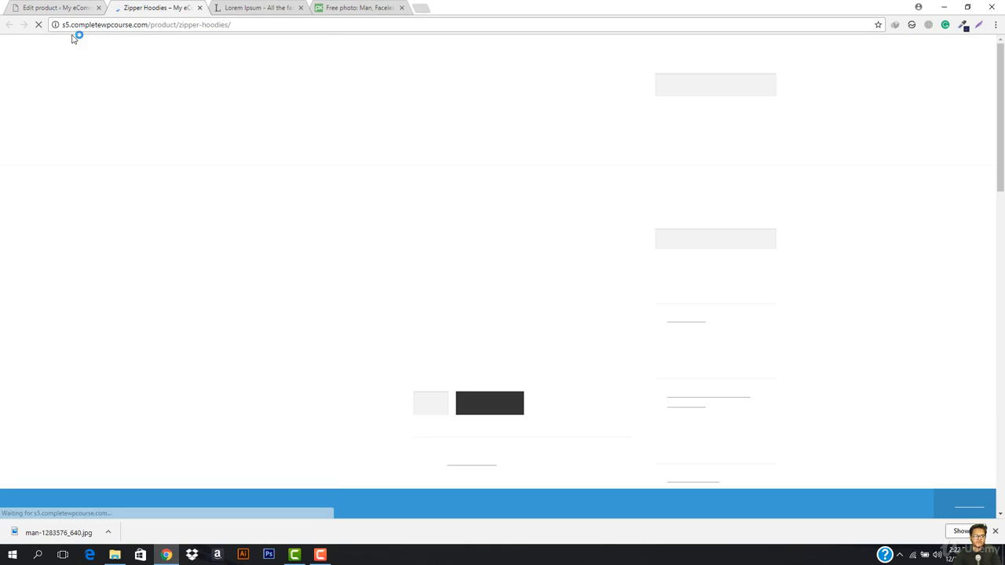
pyautogui.click(29, 6)
pyautogui.click(153, 7)
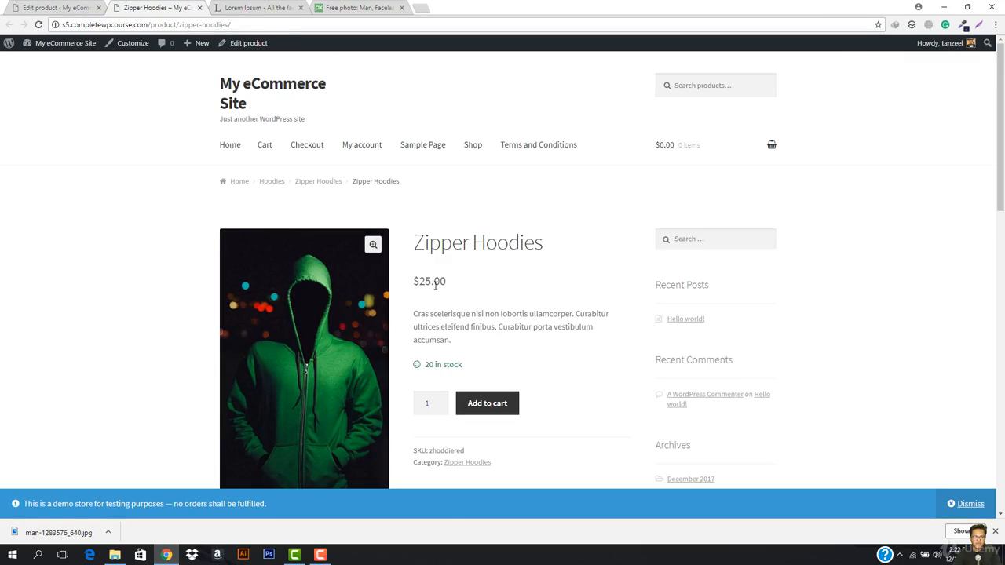
pyautogui.scroll(-1, 414, 310)
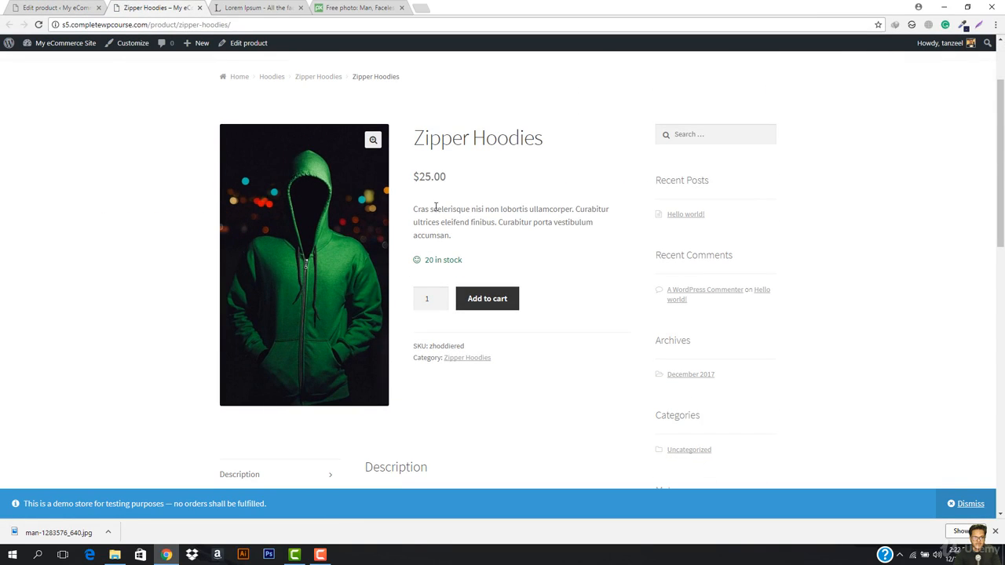
pyautogui.scroll(-5, 444, 424)
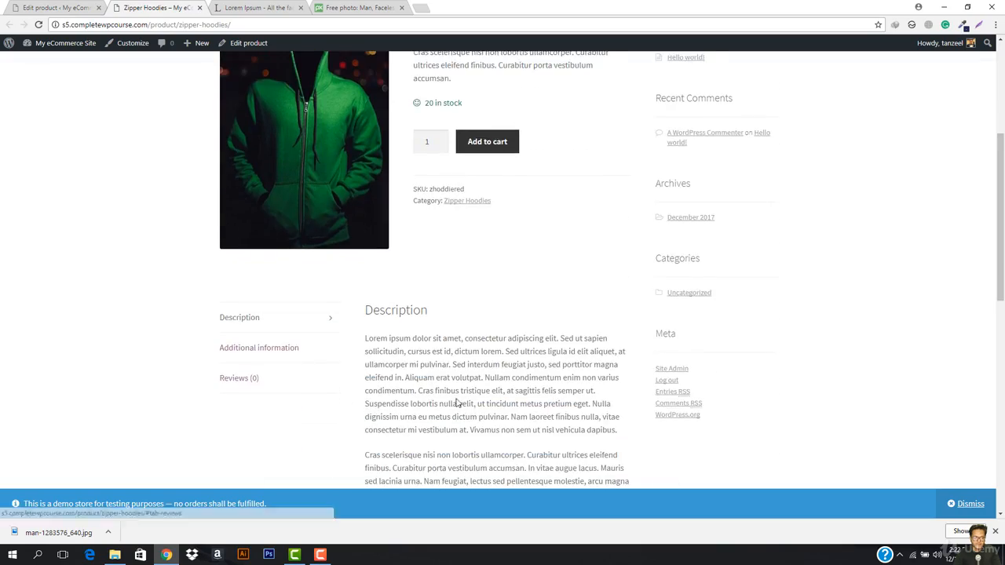
pyautogui.scroll(10, 467, 403)
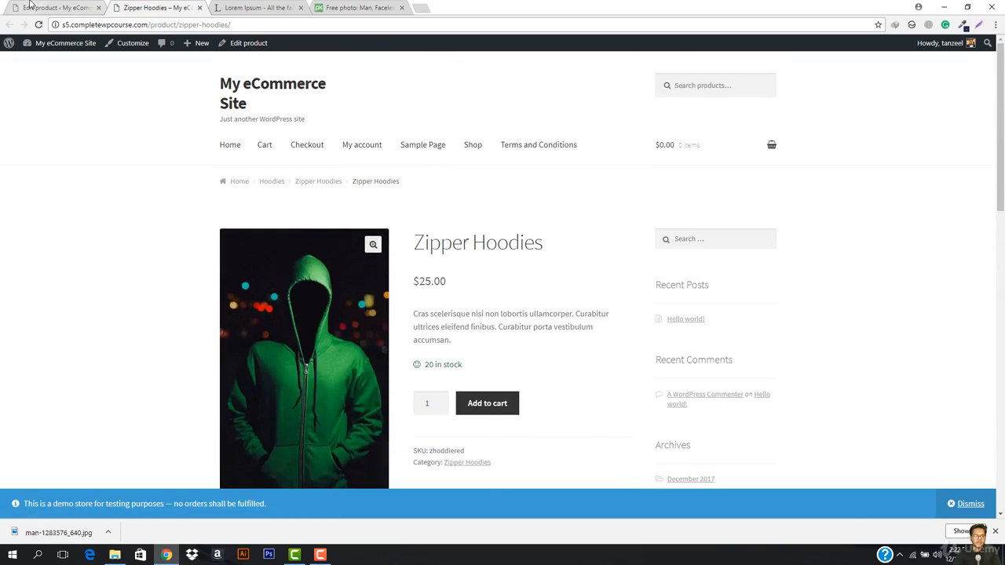
# Set the product's stock quantity to 8 in its inventory data and update the product
pyautogui.hotkey('ctrl', 'pageup')
pyautogui.scroll(-5, 346, 375)
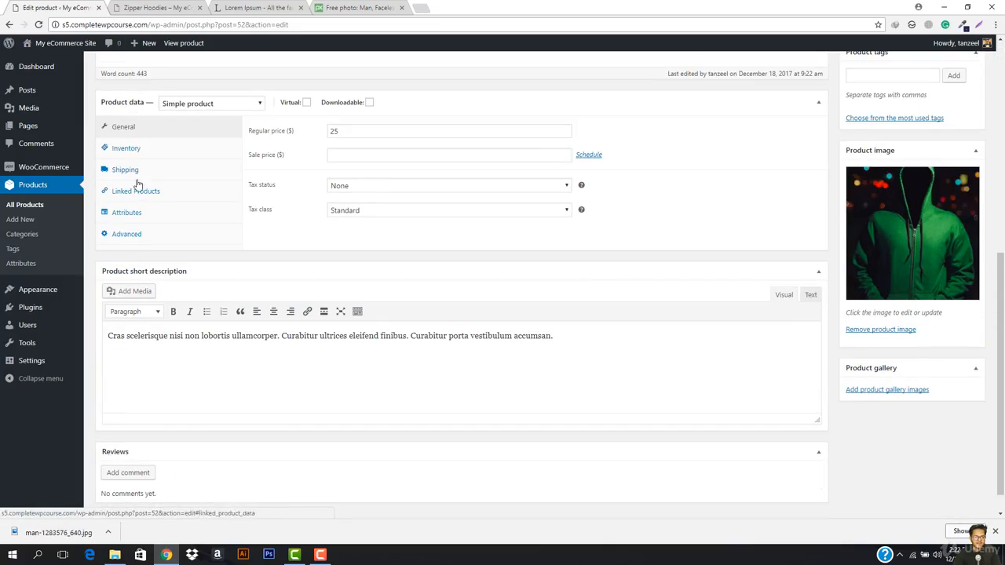
pyautogui.click(128, 170)
pyautogui.click(126, 149)
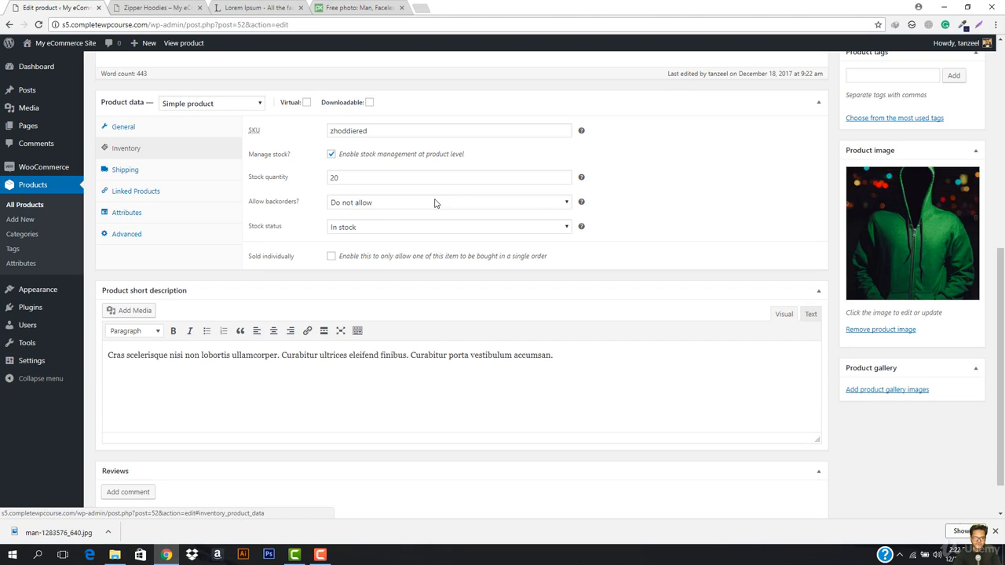
pyautogui.click(350, 181)
pyautogui.press('BackSpace')
pyautogui.press('BackSpace')
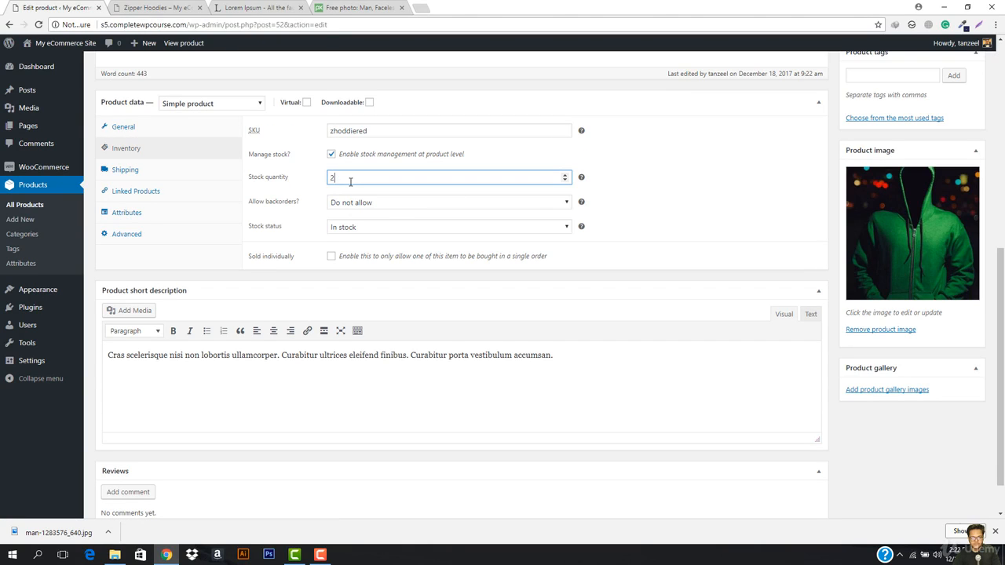
pyautogui.scroll(5, 791, 224)
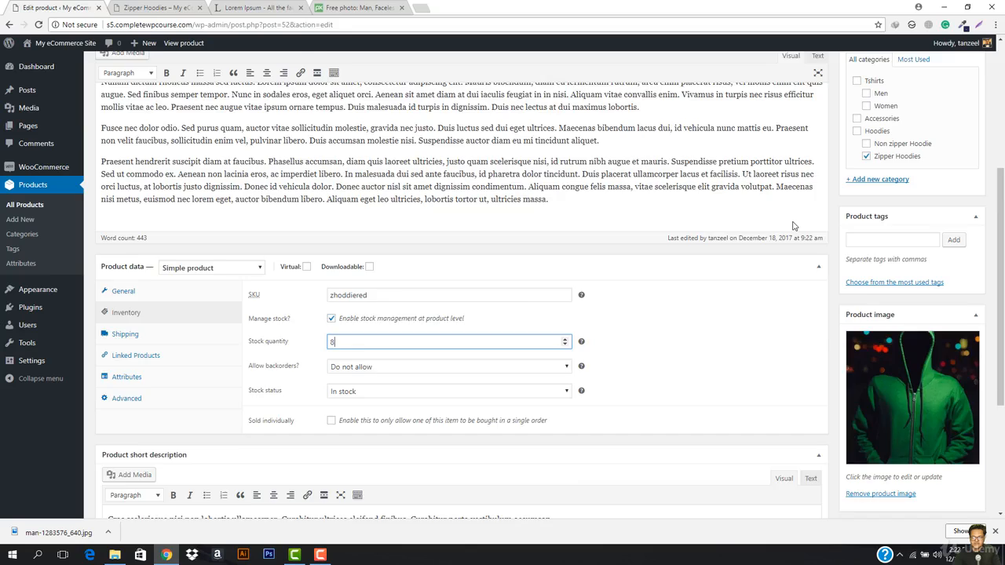
pyautogui.click(962, 259)
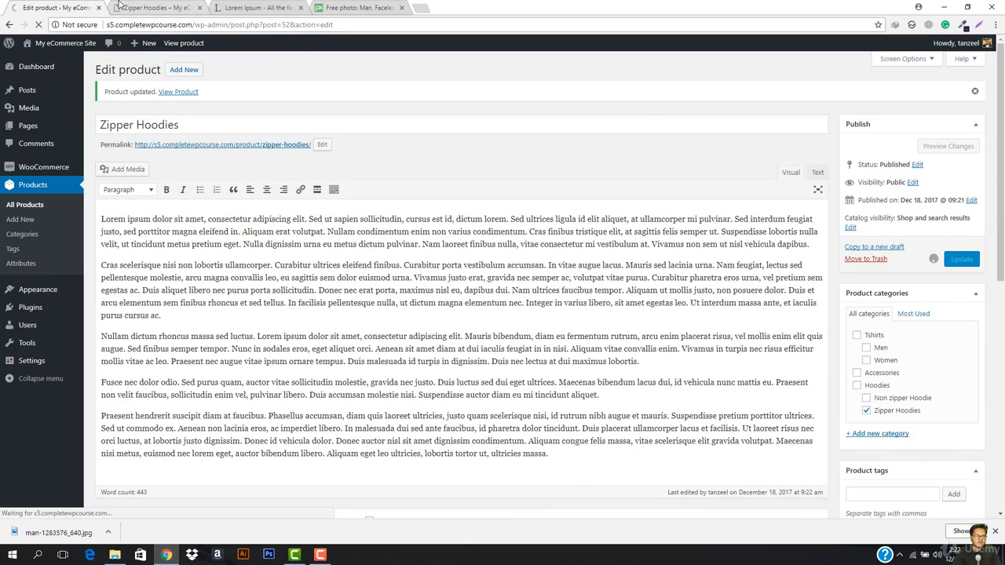
# Reload the Zipper Hoodies storefront page and check the stock availability shown above the add-to-cart option
pyautogui.click(156, 7)
pyautogui.click(239, 25)
pyautogui.press('Return')
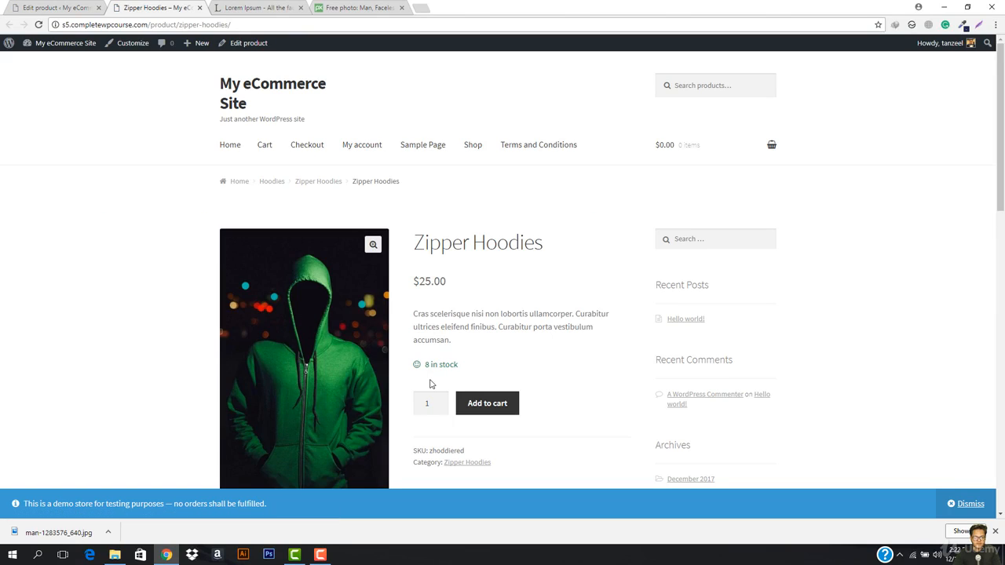
pyautogui.click(245, 23)
pyautogui.press('Return')
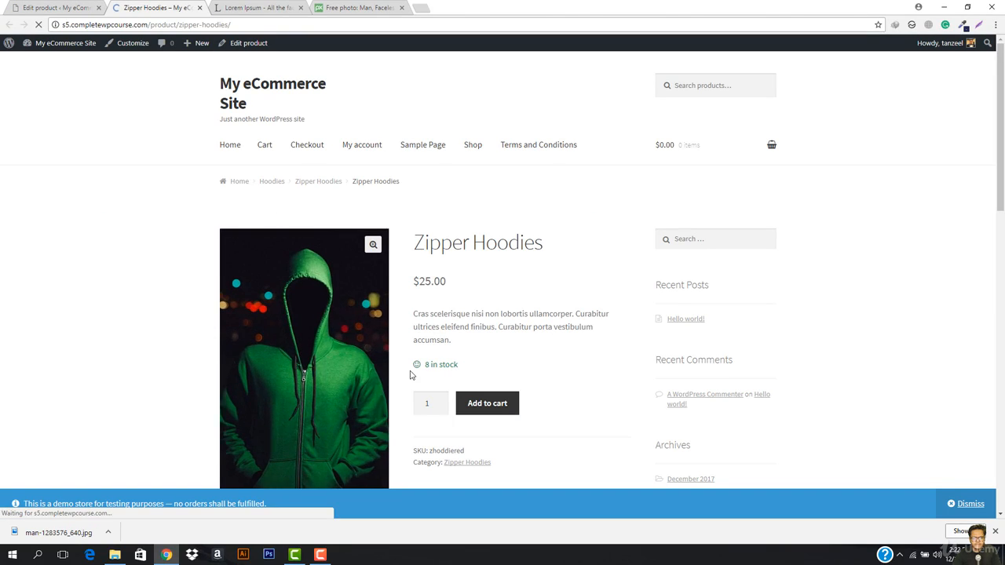
# Return to the product's inventory data, set the stock quantity to 0 and update the product
pyautogui.hotkey('ctrl', 'shift', 'Tab')
pyautogui.scroll(-5, 516, 380)
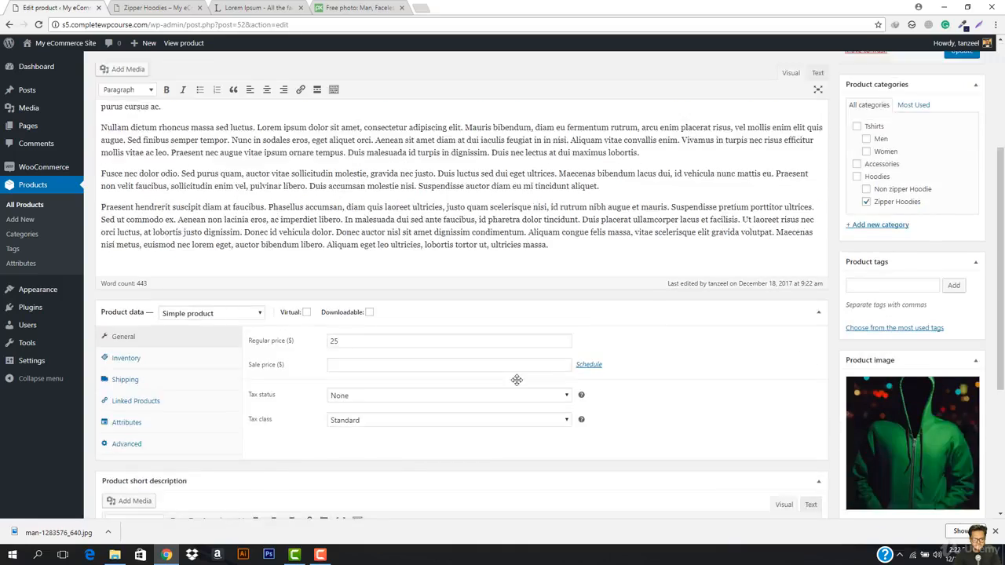
pyautogui.scroll(-3, 517, 380)
pyautogui.click(132, 122)
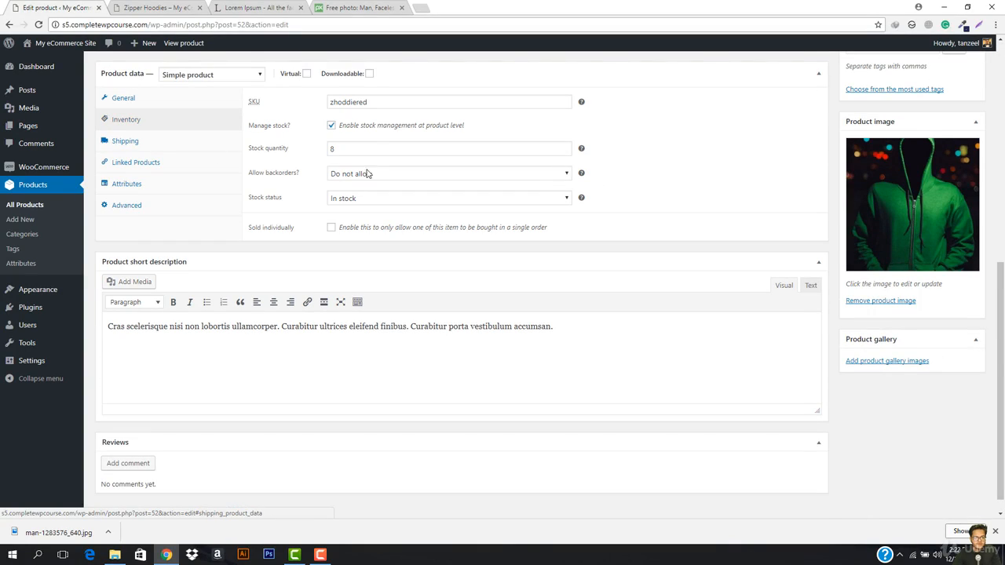
pyautogui.click(364, 143)
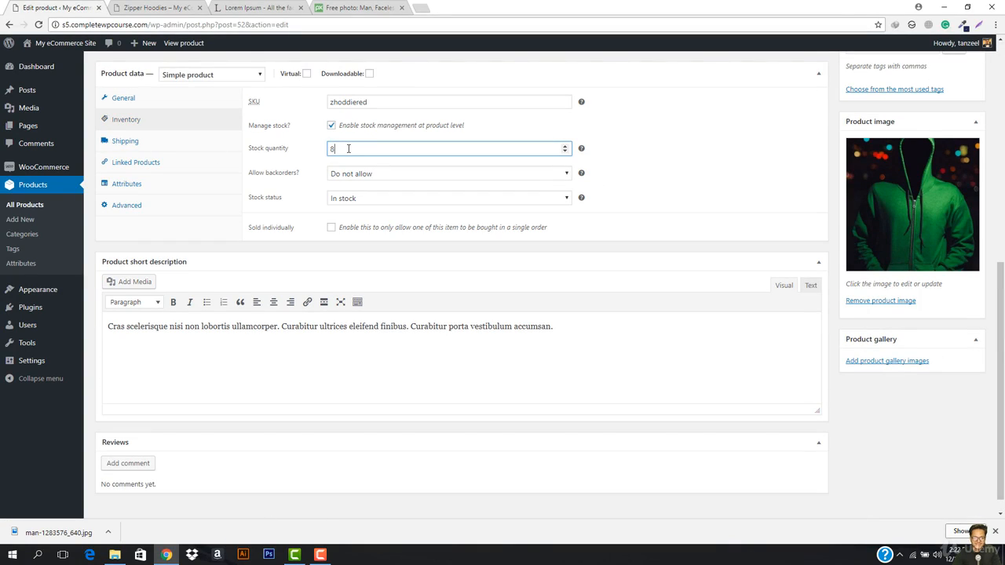
pyautogui.press('BackSpace')
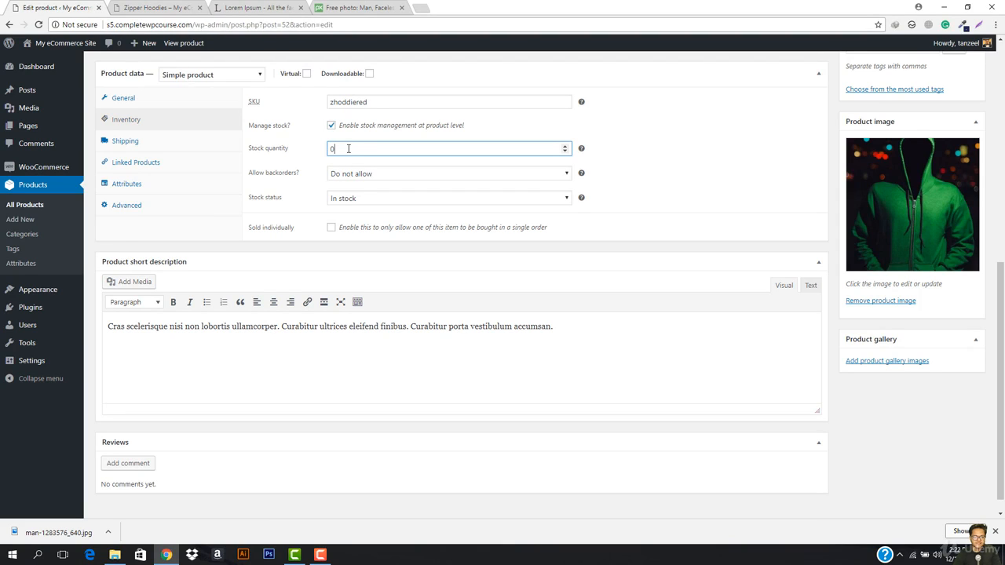
# Reload the storefront product page and check how availability is displayed with zero stock
pyautogui.click(161, 8)
pyautogui.click(235, 24)
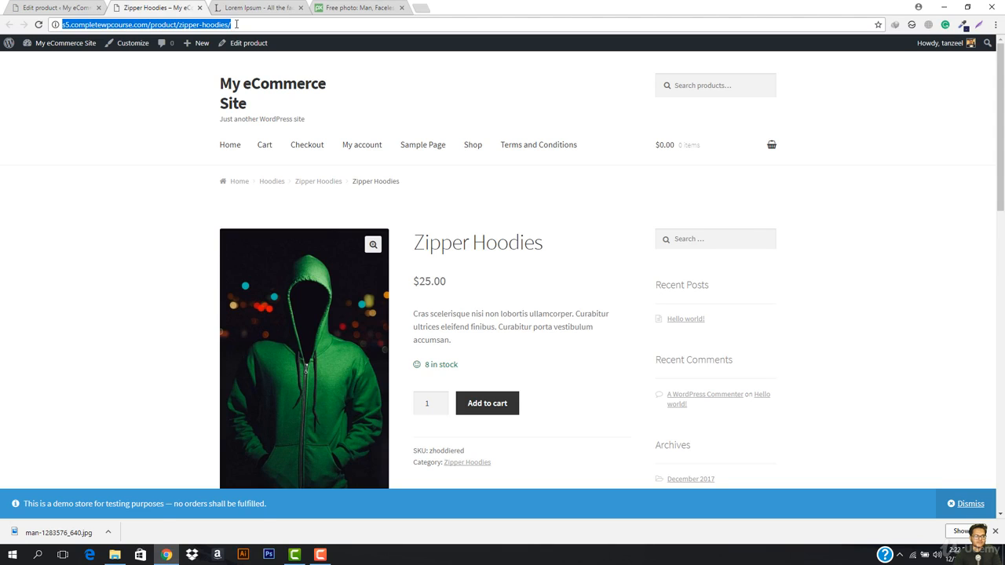
pyautogui.press('Return')
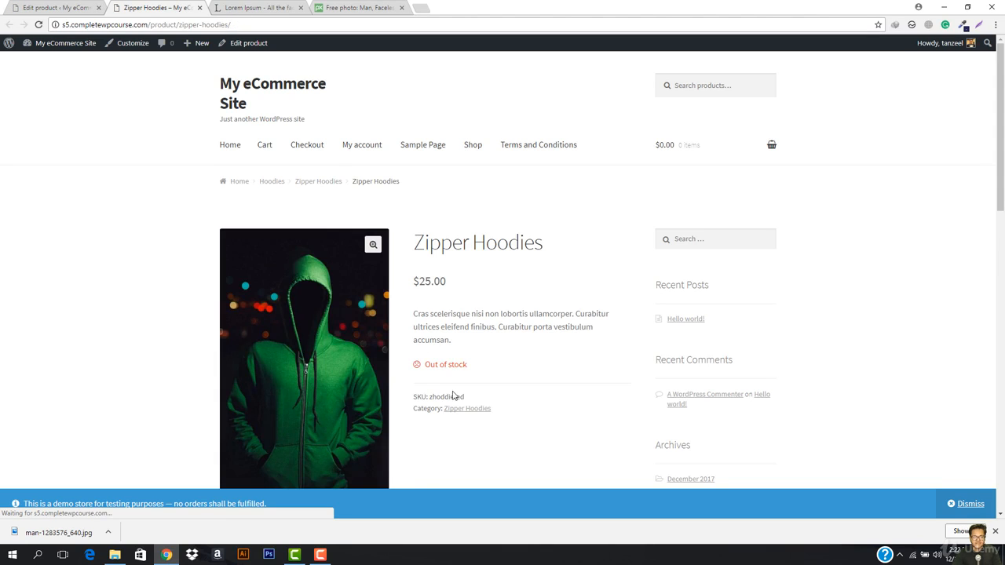
# Return to the Zipper Hoodies product editor, set the stock quantity to 25 in the inventory data and update the product
pyautogui.scroll(-2, 487, 344)
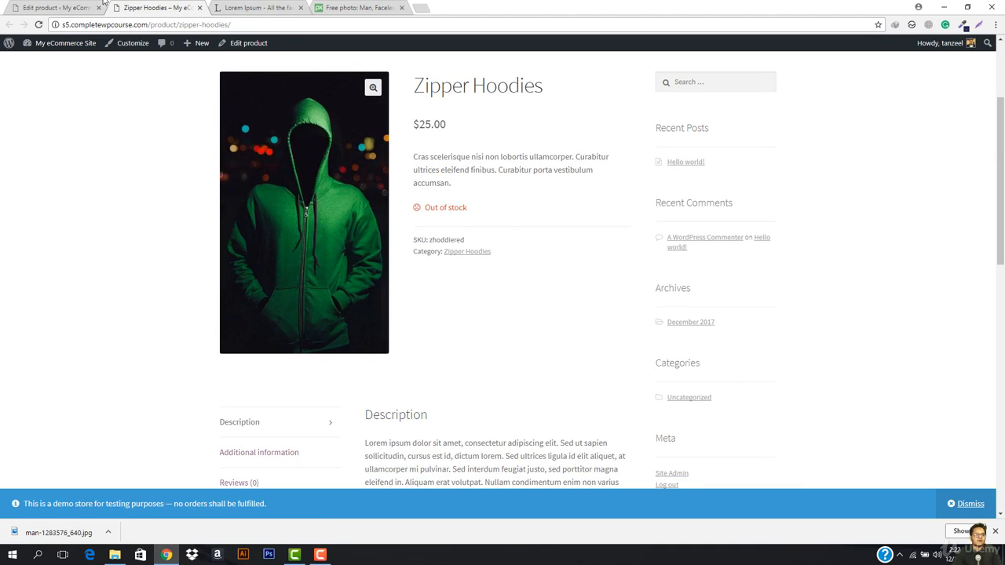
pyautogui.click(78, 8)
pyautogui.scroll(-10, 435, 356)
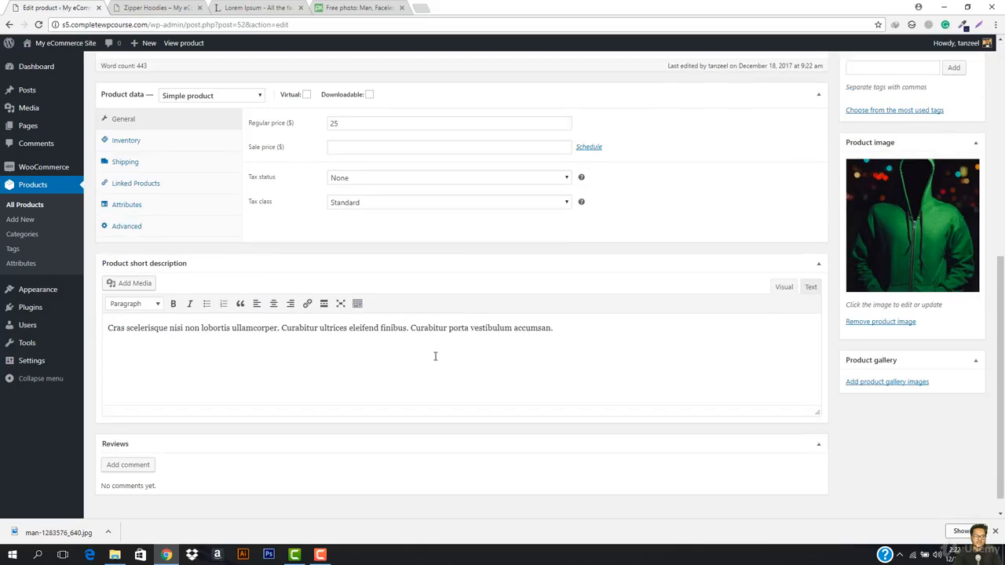
pyautogui.scroll(1, 435, 356)
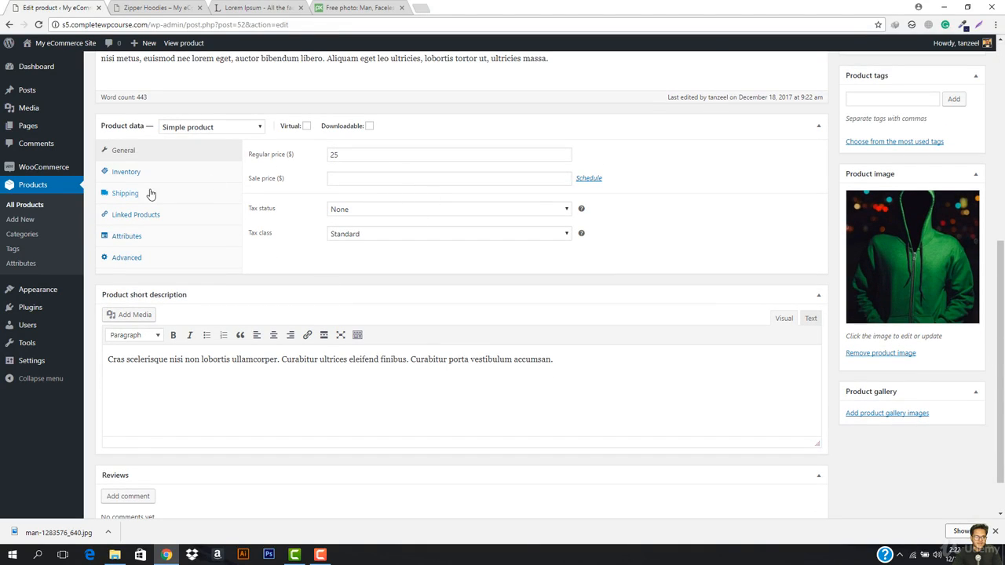
pyautogui.click(126, 172)
pyautogui.click(387, 200)
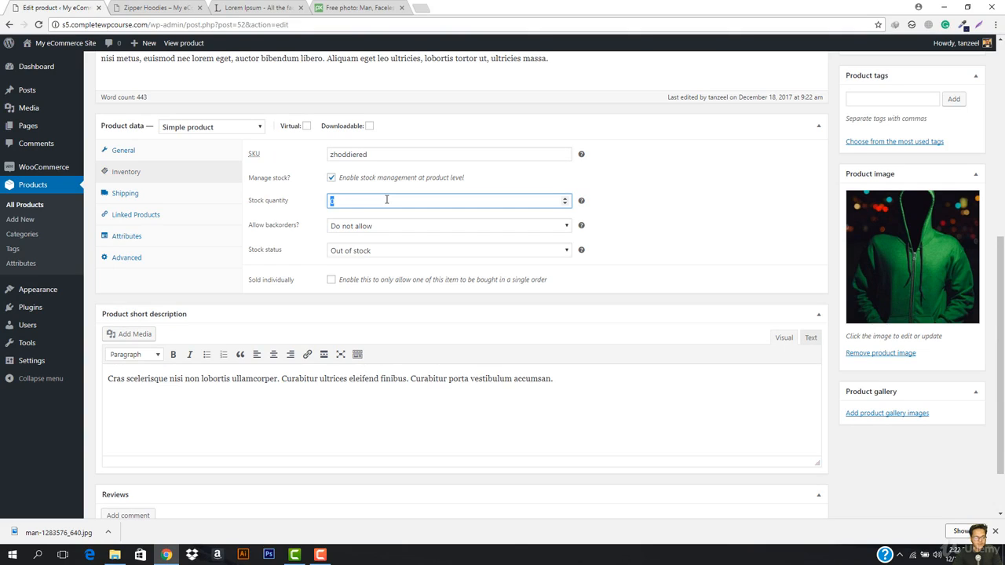
pyautogui.write('25')
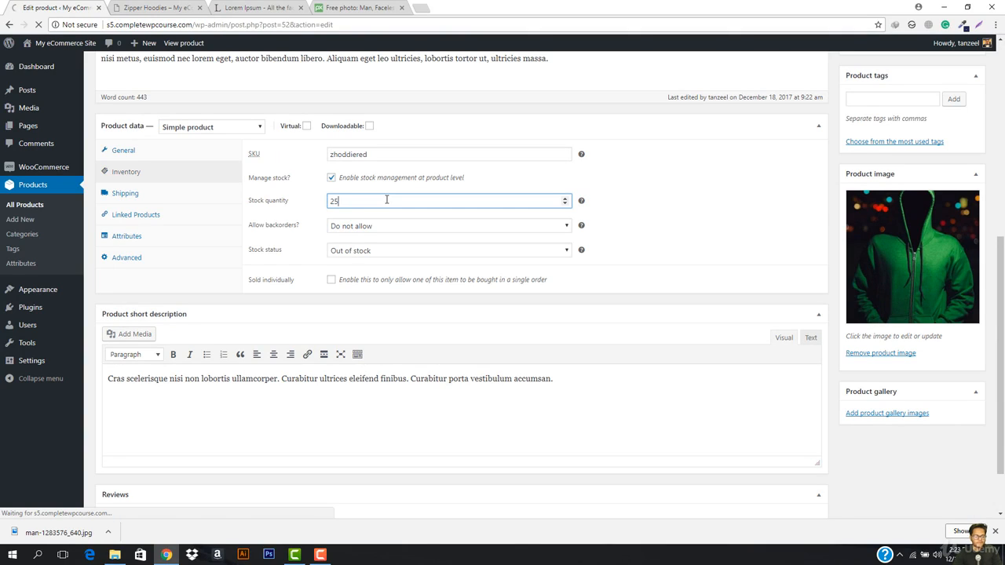
# Reload the Zipper Hoodies storefront page and check the availability shown for the restocked product
pyautogui.click(157, 9)
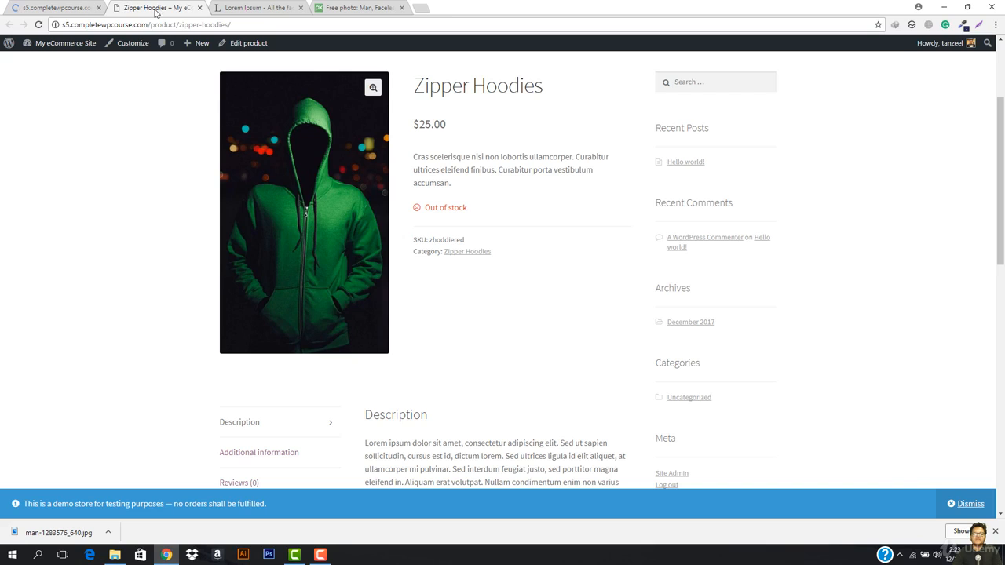
pyautogui.hotkey('ctrl', 'l')
pyautogui.press('Return')
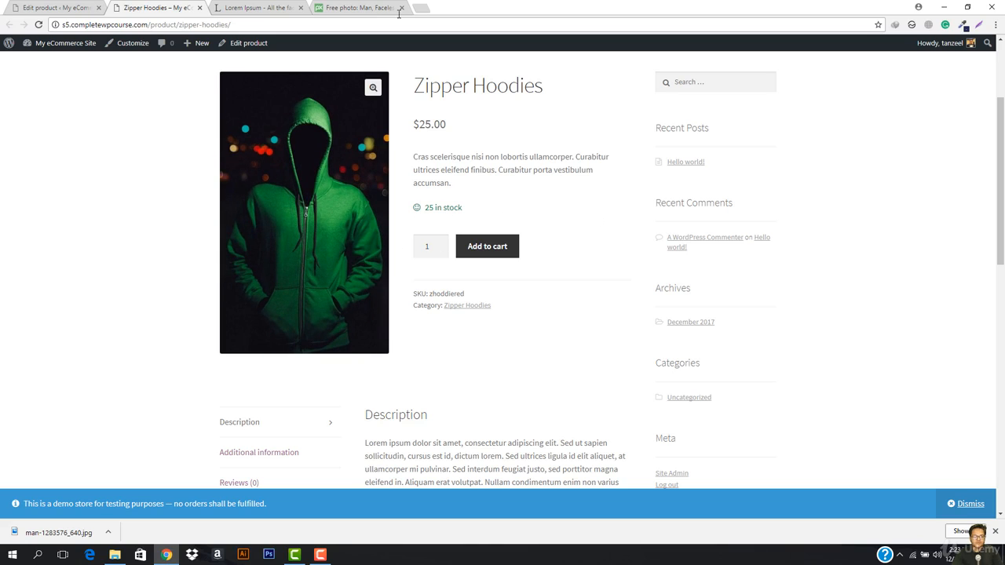
# Open eBay in a new browser tab, dismiss the sale popup and search the site for "hoodie"
pyautogui.click(422, 9)
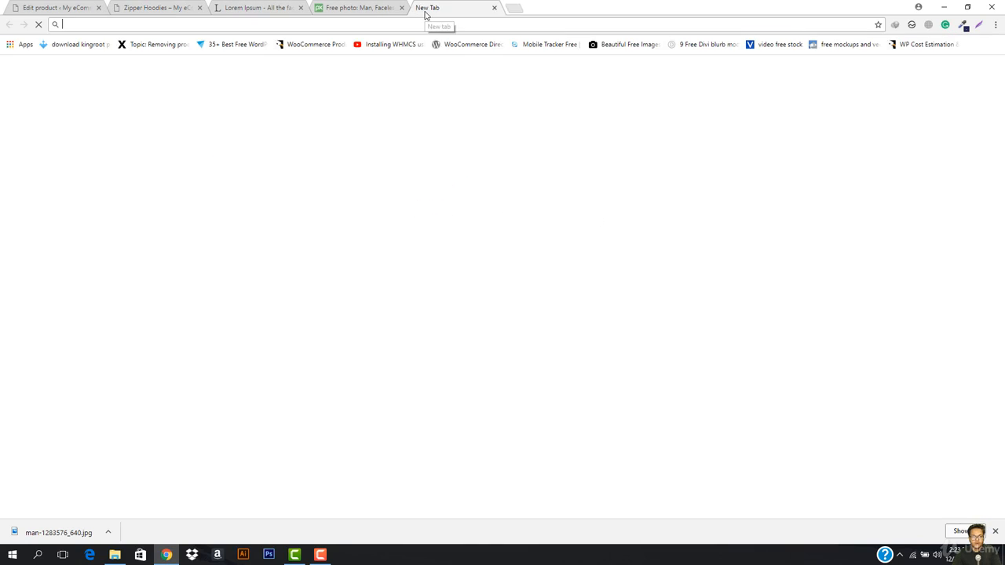
pyautogui.write('ebay')
pyautogui.press('Return')
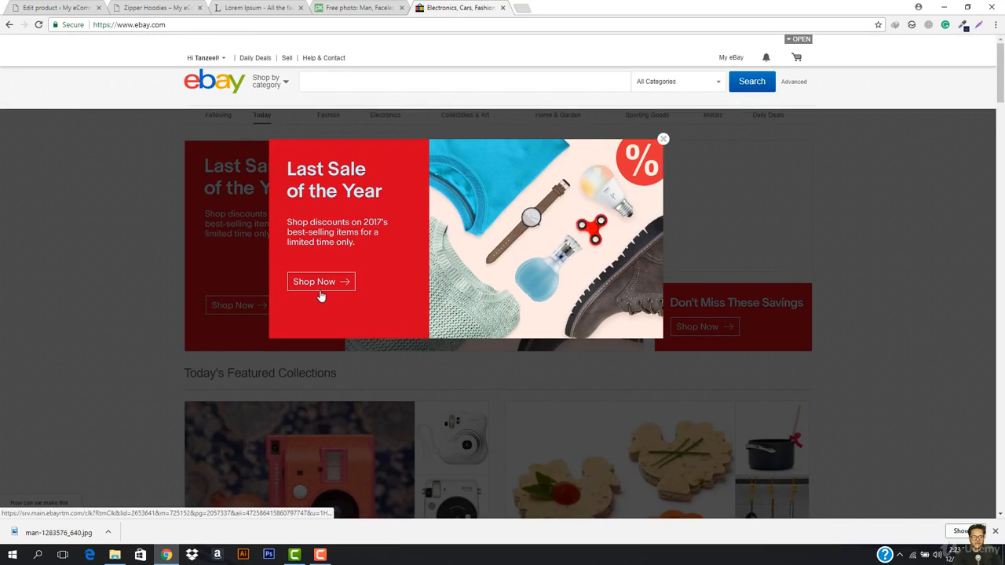
pyautogui.click(662, 140)
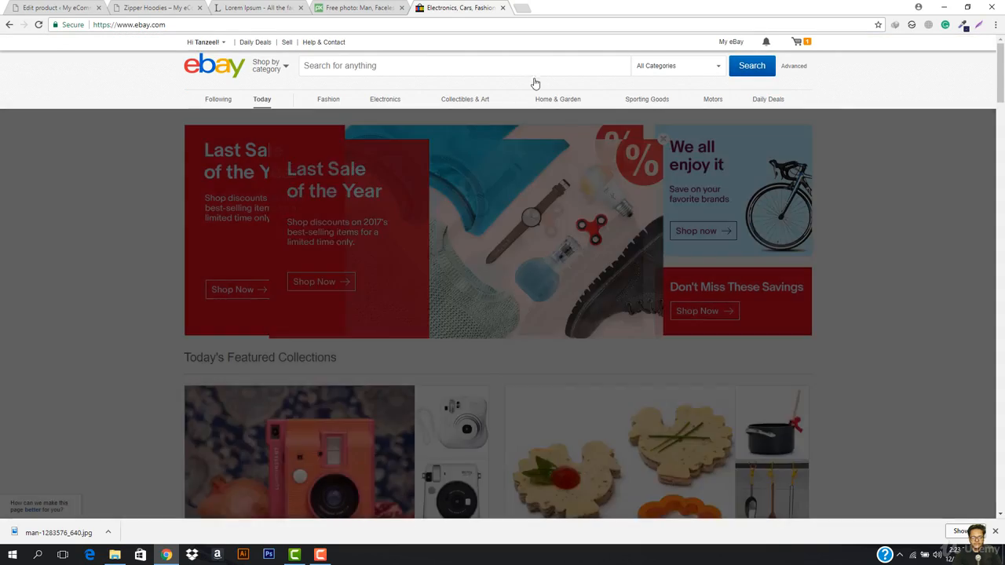
pyautogui.click(445, 67)
pyautogui.write('hoo')
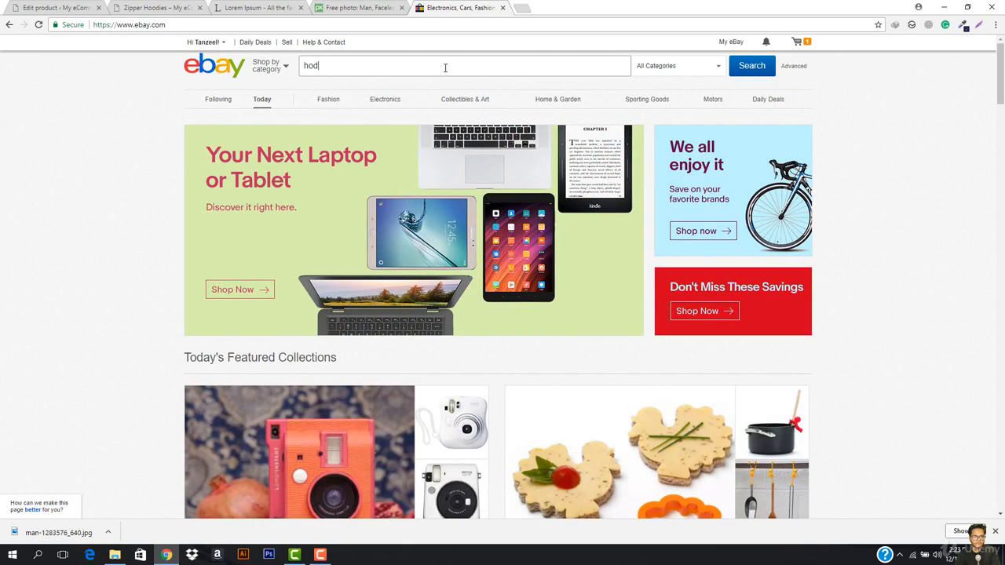
pyautogui.write('die')
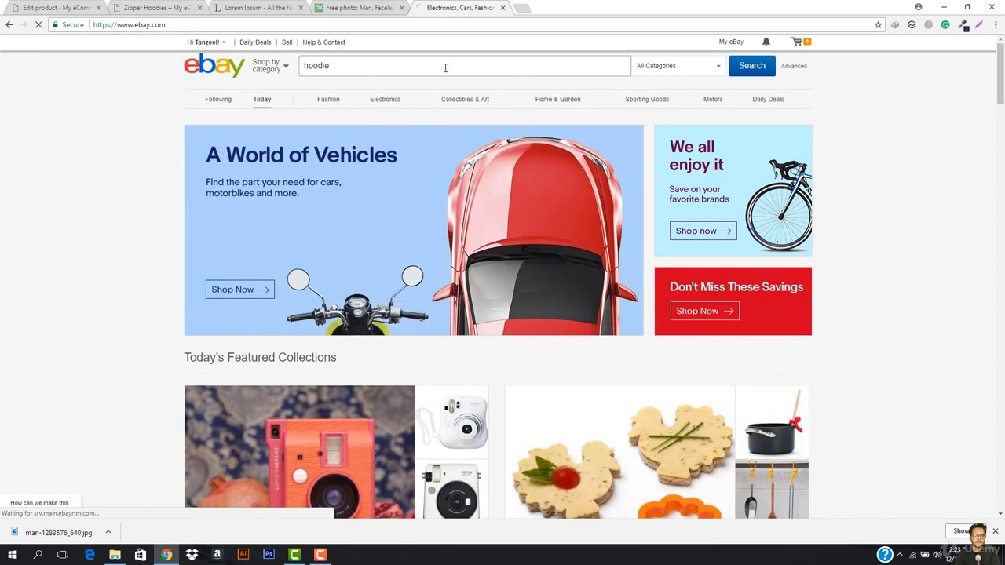
pyautogui.press('Return')
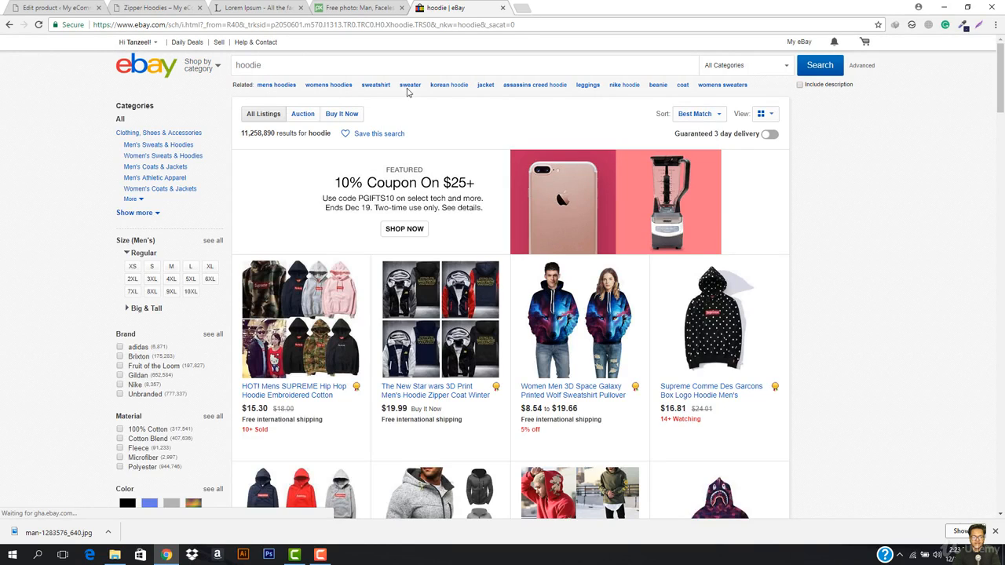
# Open the "New Men's Winter Slim Hoodie Warm Hooded Sweatshirt Coat" listing from the search results
pyautogui.scroll(-1, 330, 396)
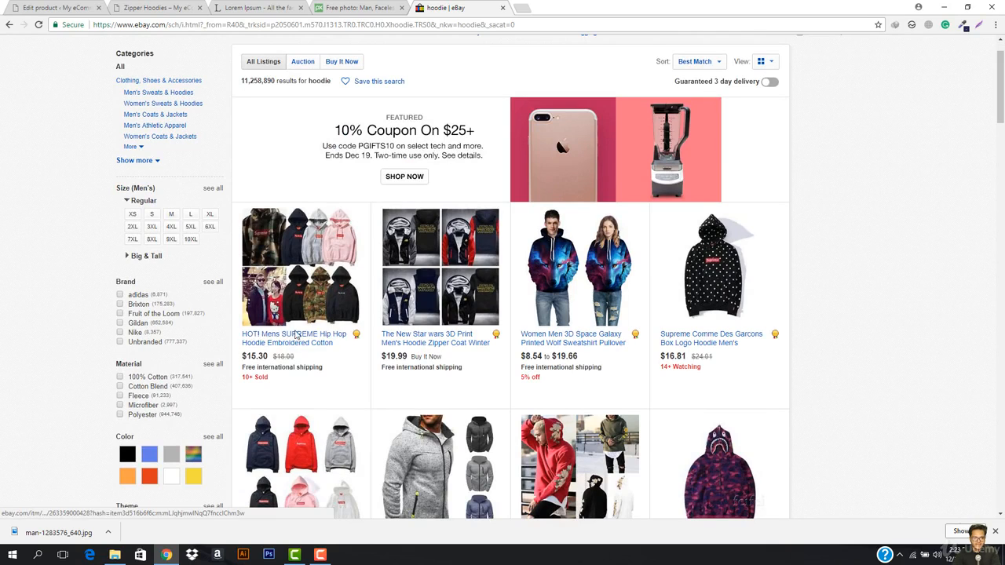
pyautogui.scroll(-3, 478, 382)
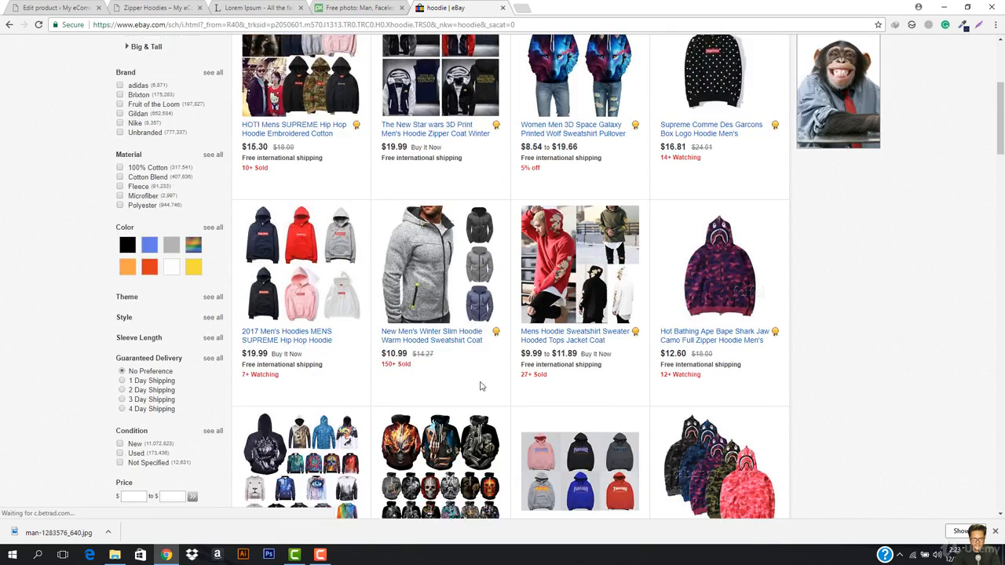
pyautogui.click(408, 343)
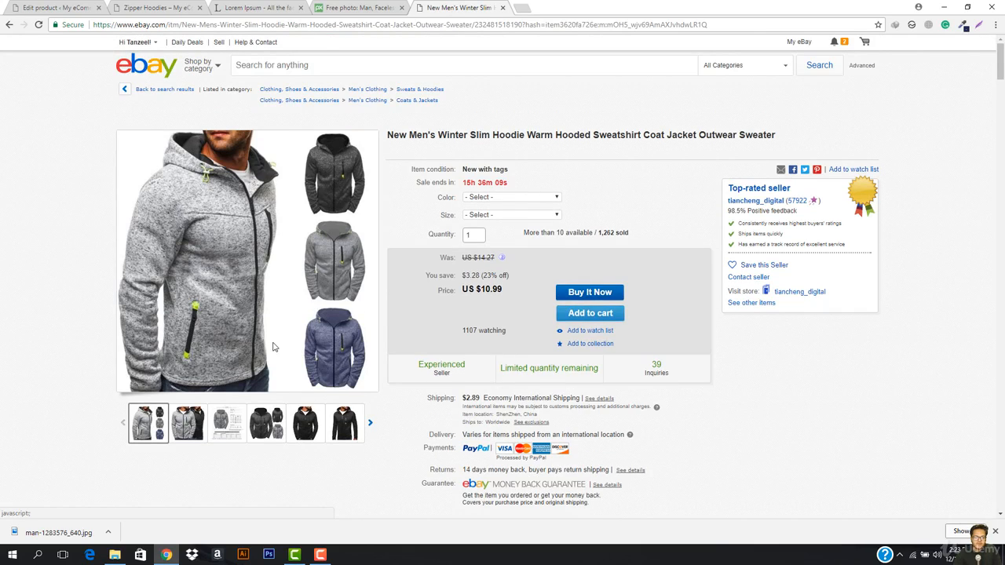
# Examine which color and size choices the hoodie listing offers, leaving both unselected
pyautogui.click(543, 197)
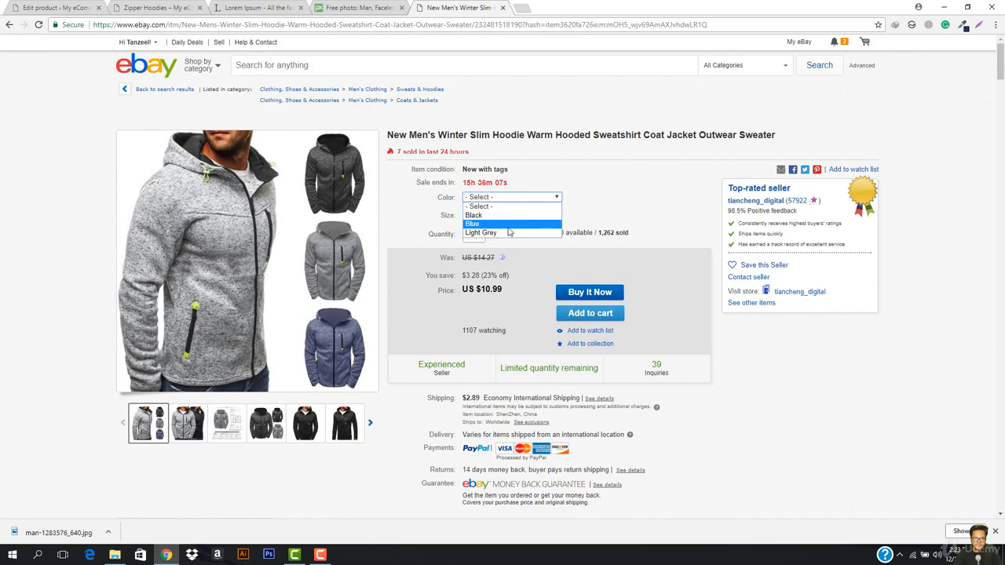
pyautogui.click(519, 198)
pyautogui.click(496, 216)
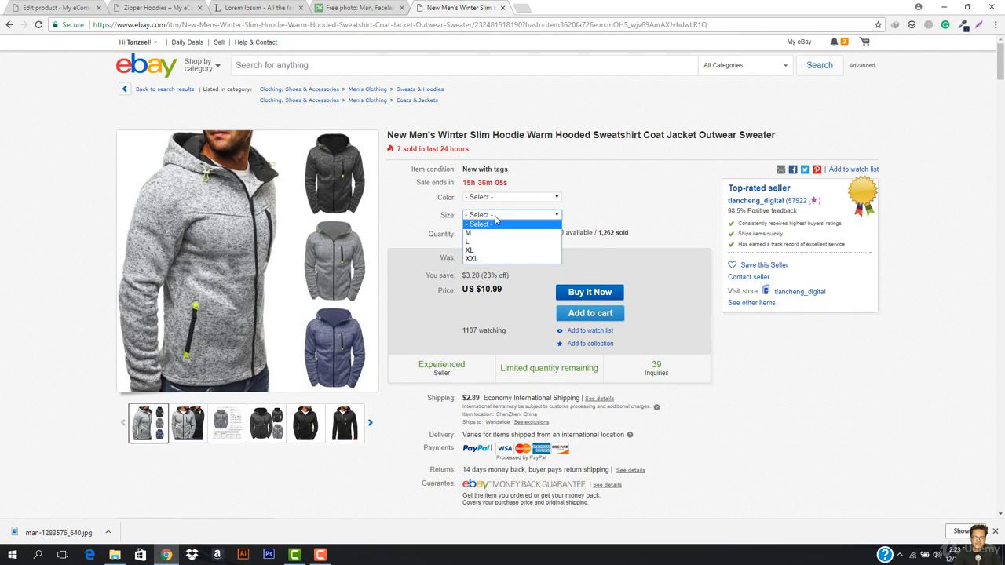
pyautogui.click(510, 216)
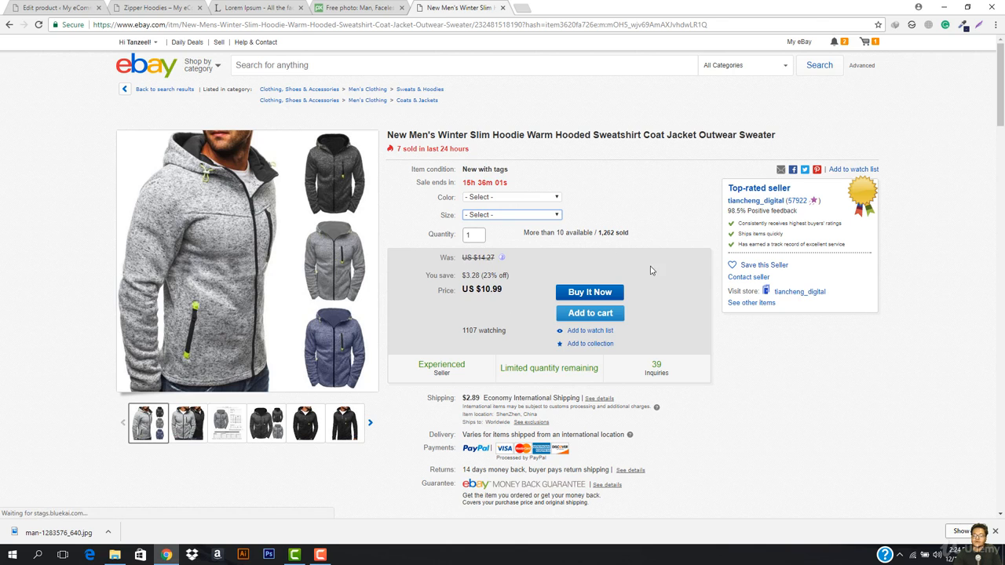
pyautogui.click(491, 198)
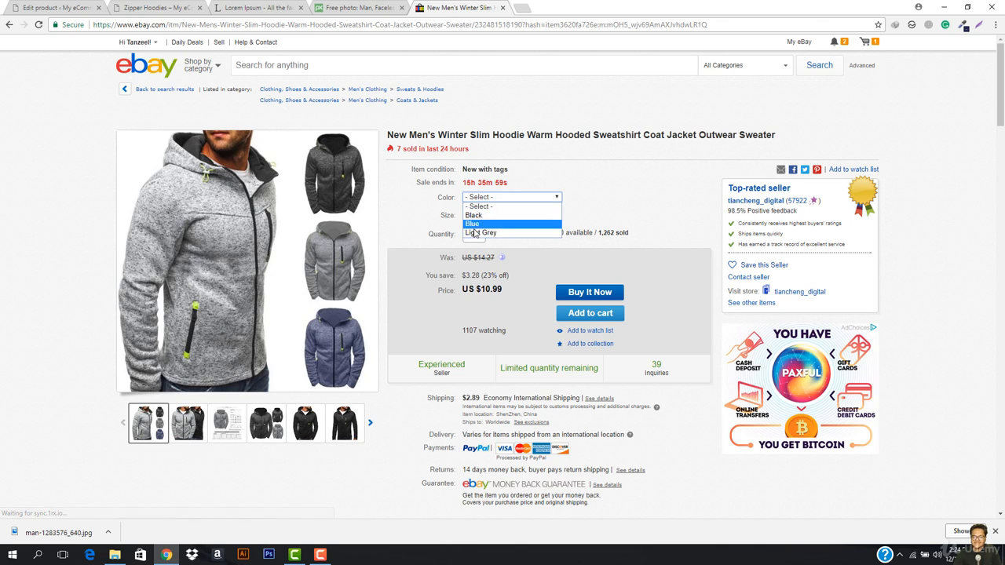
pyautogui.click(511, 197)
pyautogui.click(514, 217)
pyautogui.click(515, 216)
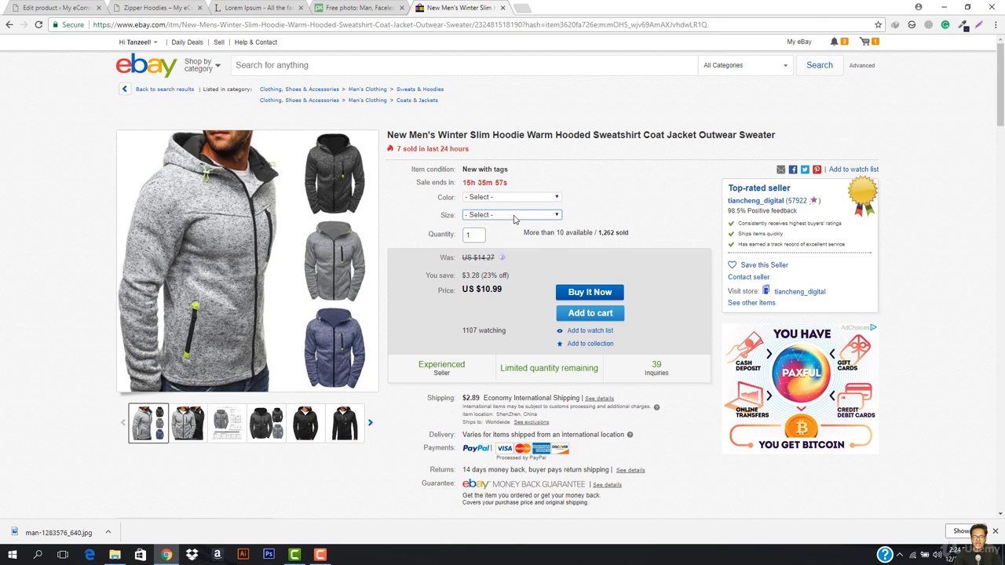
pyautogui.click(514, 217)
pyautogui.click(504, 220)
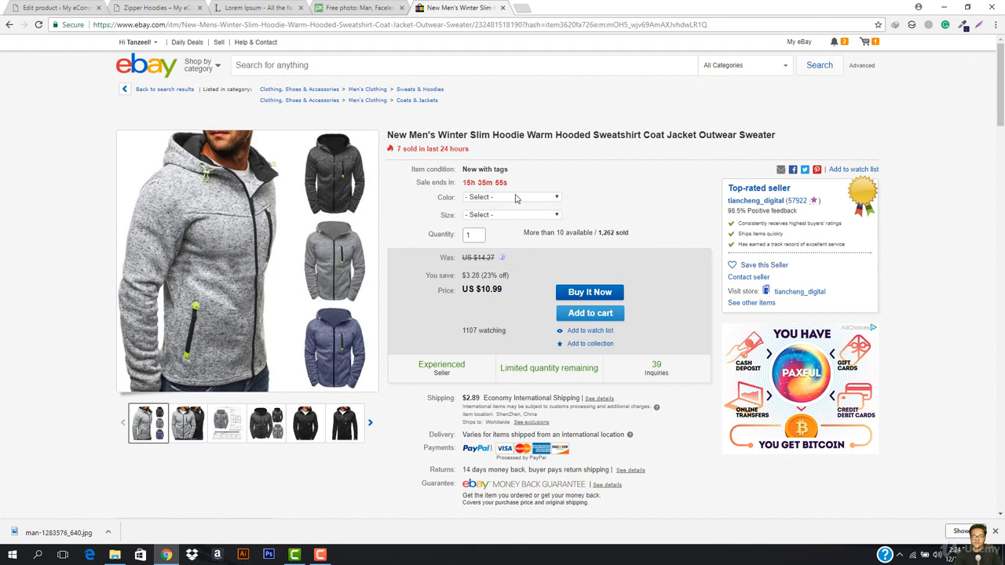
pyautogui.click(515, 197)
pyautogui.click(515, 198)
# Return to the Zipper Hoodies product editor and change the product type to Variable product
pyautogui.click(55, 8)
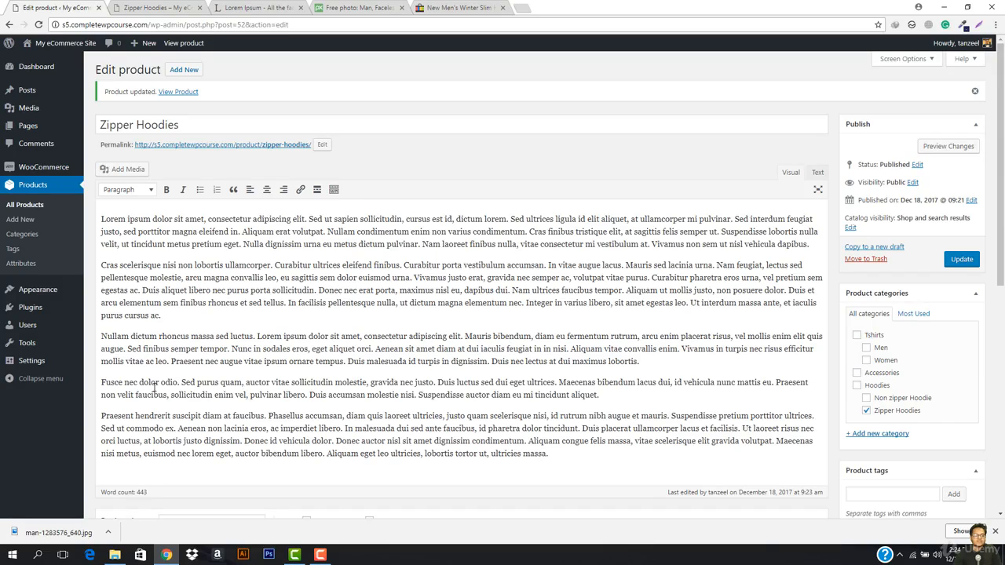
pyautogui.scroll(-6, 253, 354)
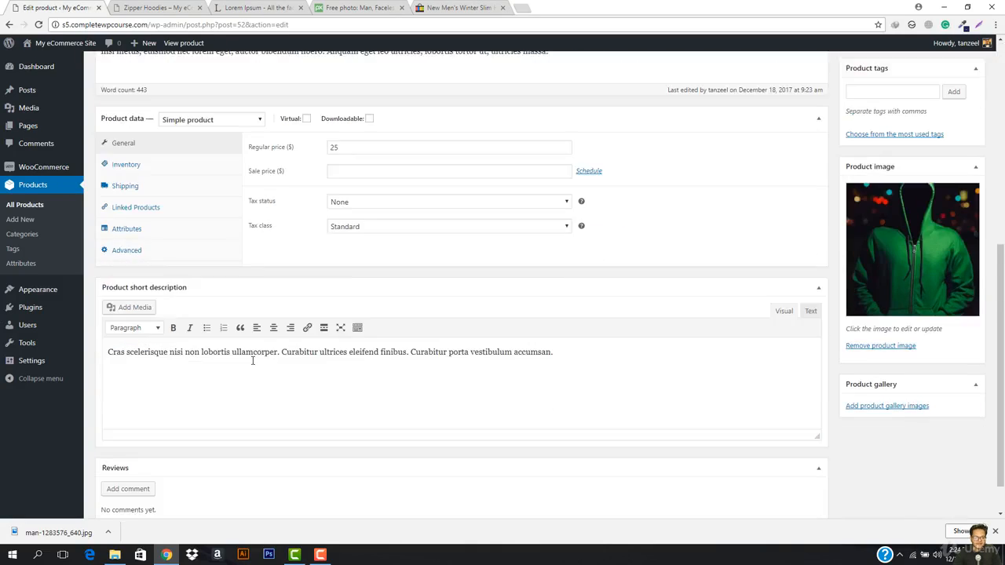
pyautogui.scroll(3, 234, 203)
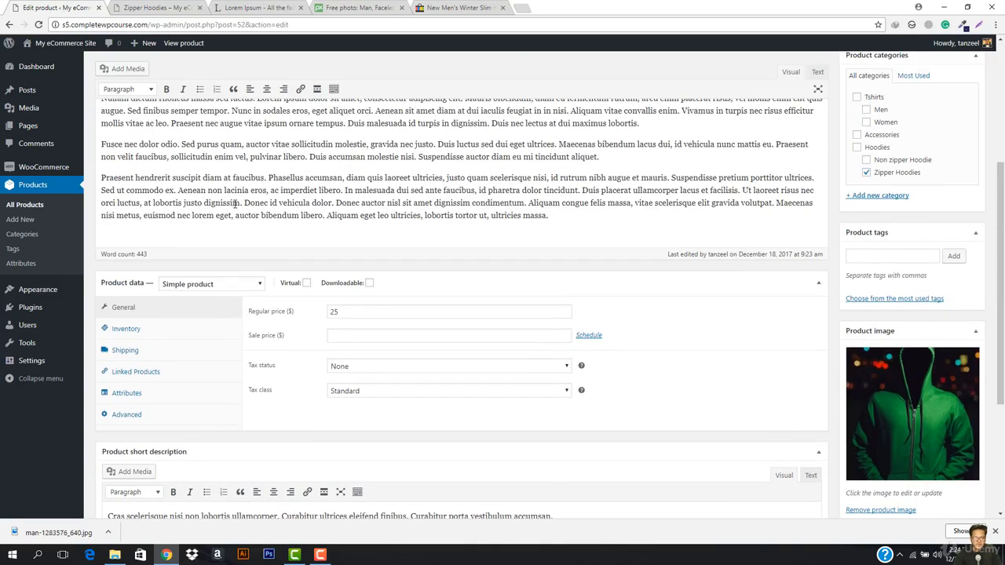
pyautogui.click(217, 287)
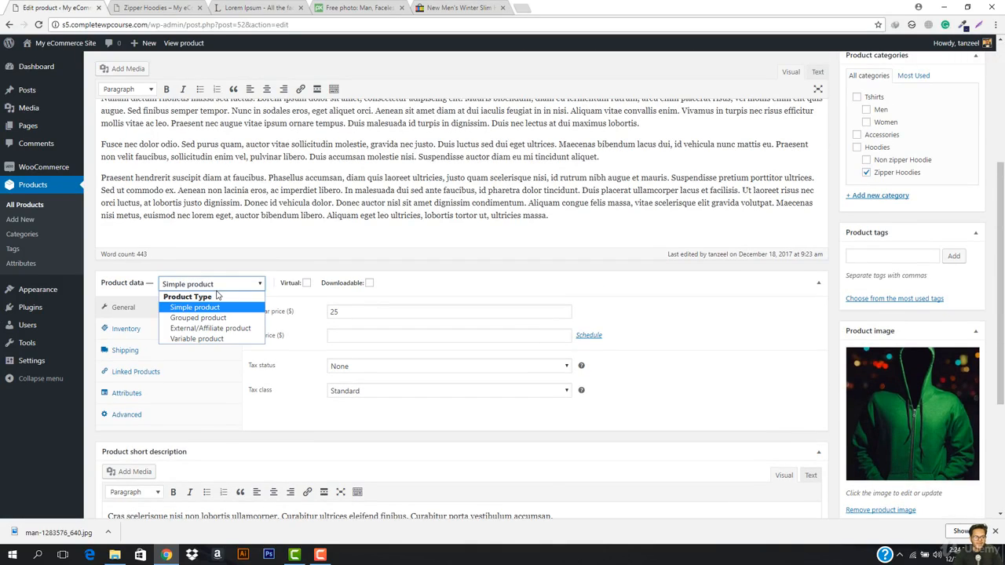
pyautogui.click(200, 338)
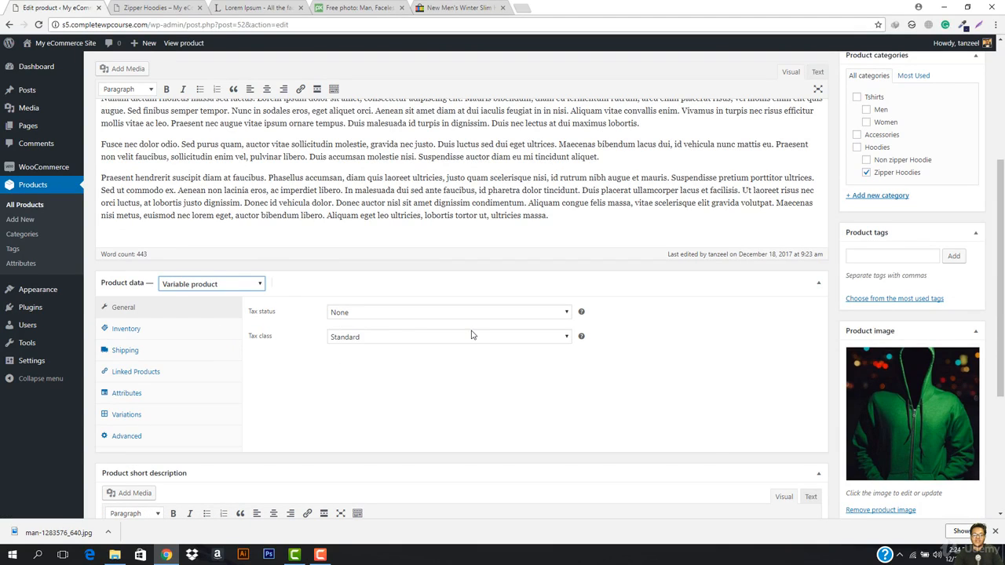
# Go back to the eBay hoodie listing and choose the color Black and size XXL as an example variation
pyautogui.click(472, 7)
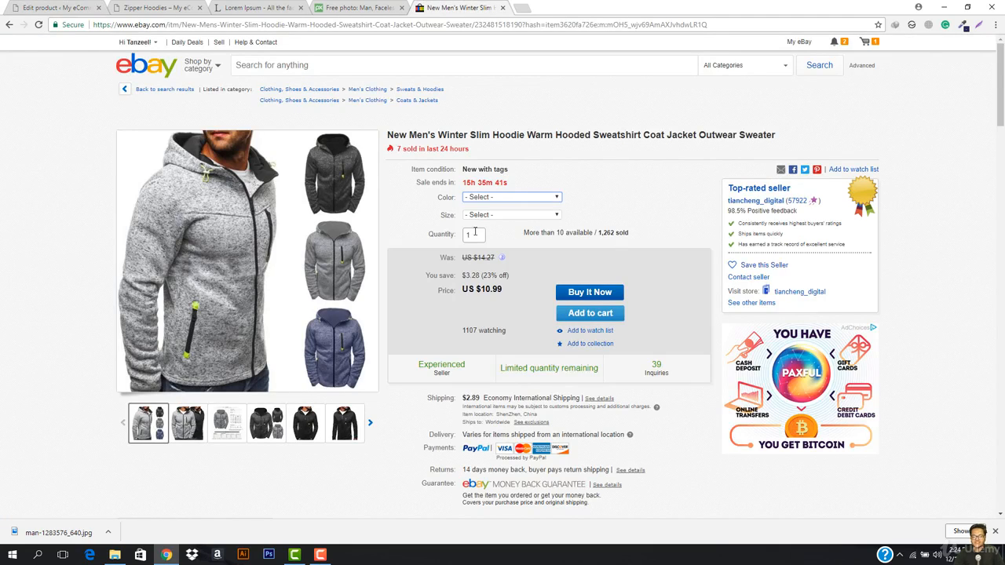
pyautogui.click(476, 198)
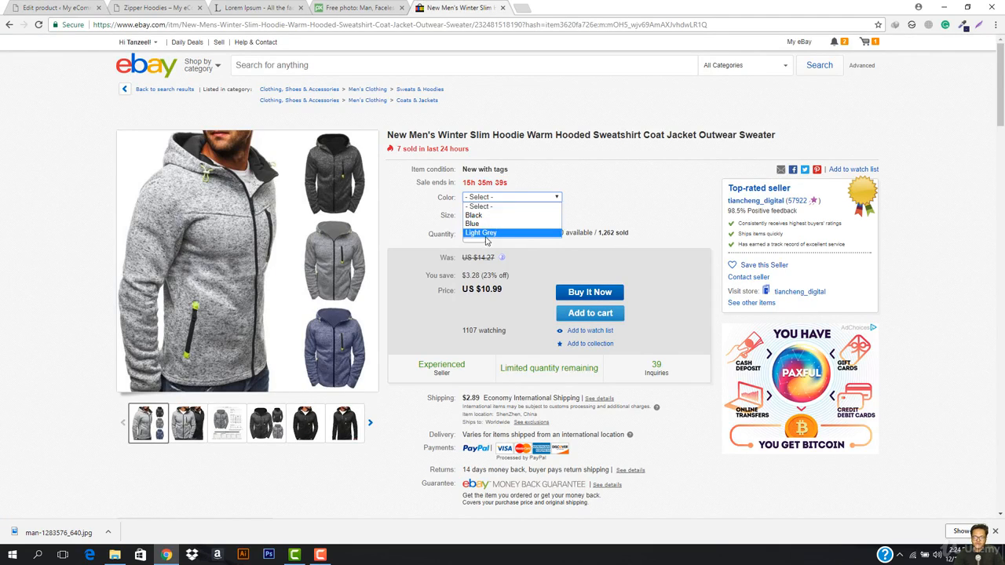
pyautogui.click(503, 215)
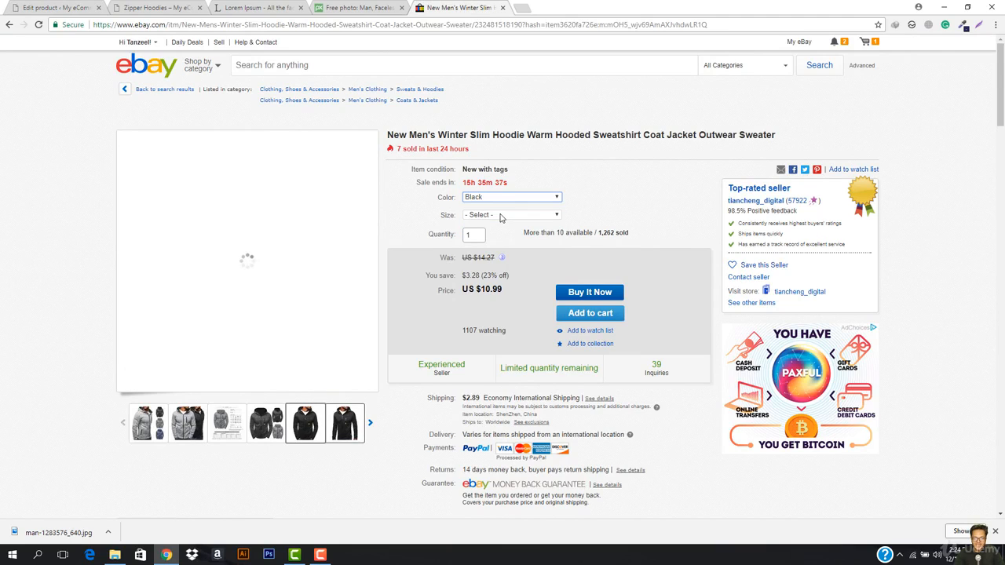
pyautogui.click(495, 217)
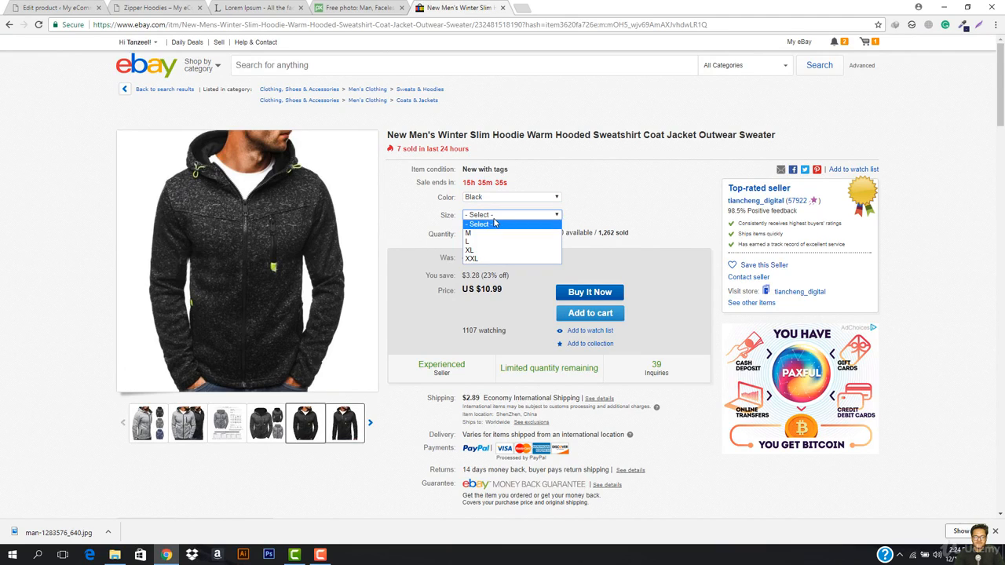
pyautogui.click(486, 259)
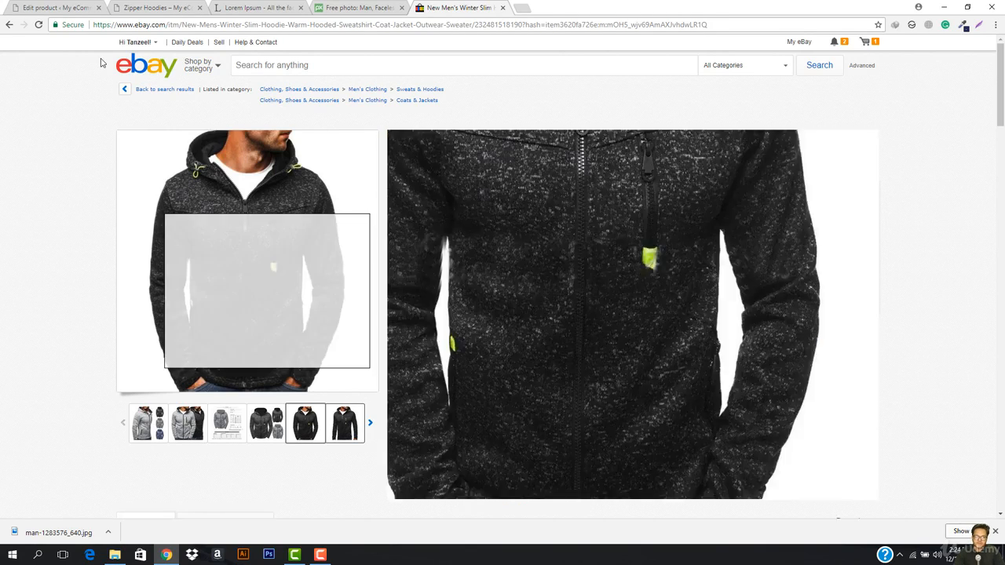
# Return to the Zipper Hoodies product editor and review the attributes and variations settings in the product data
pyautogui.click(61, 7)
pyautogui.scroll(-2, 296, 258)
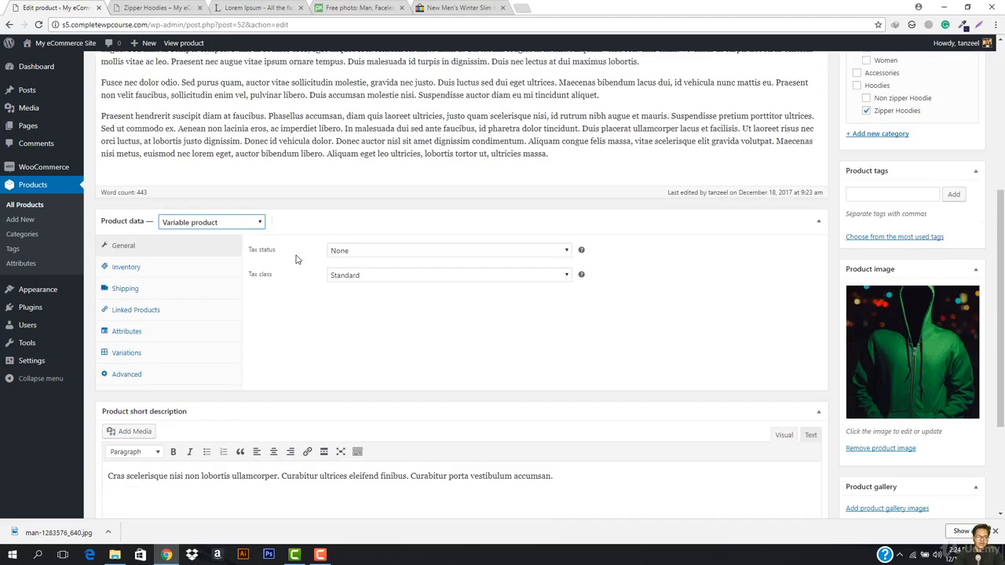
pyautogui.click(136, 287)
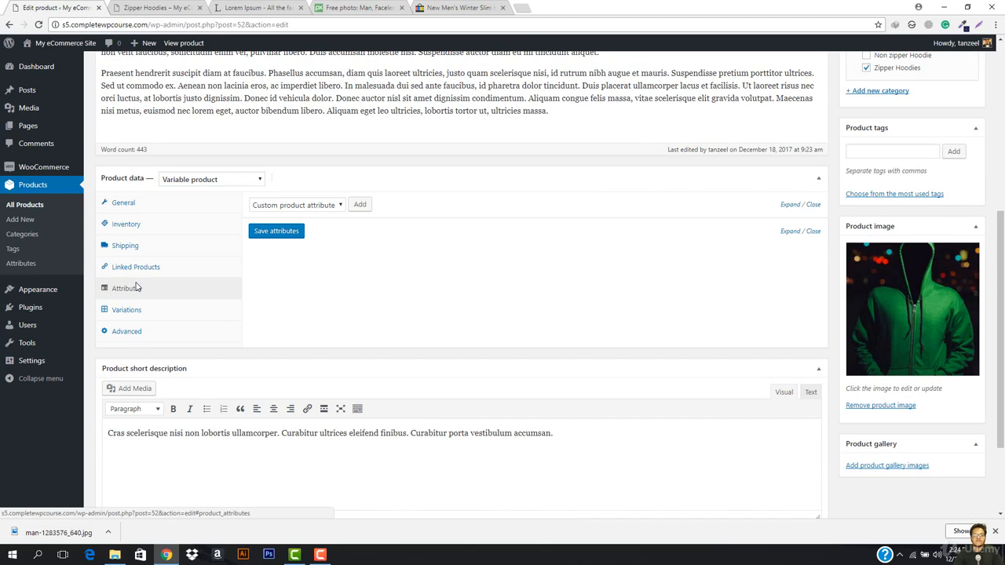
pyautogui.click(132, 309)
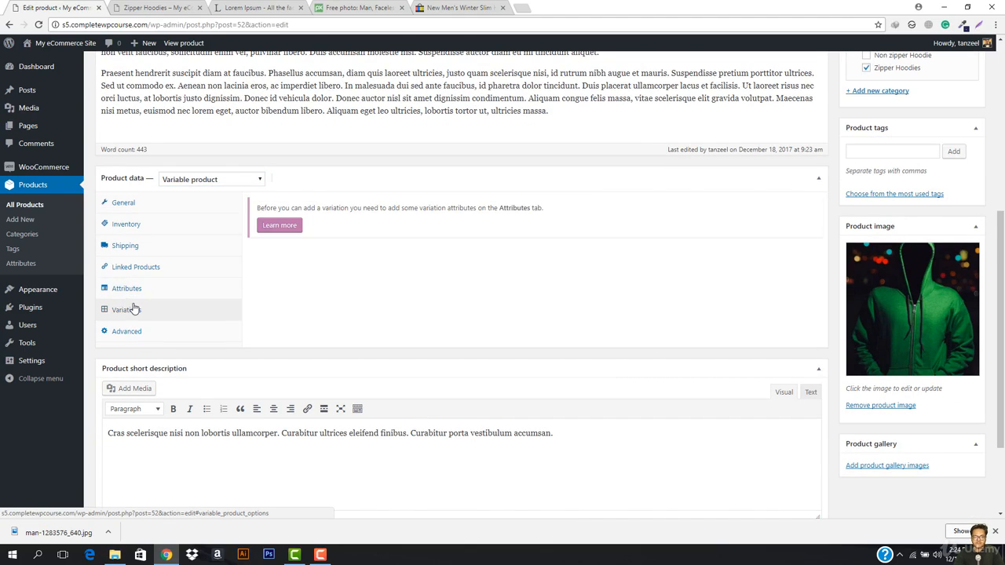
# Add a custom product attribute named Color to the product and enable it for variations
pyautogui.click(156, 292)
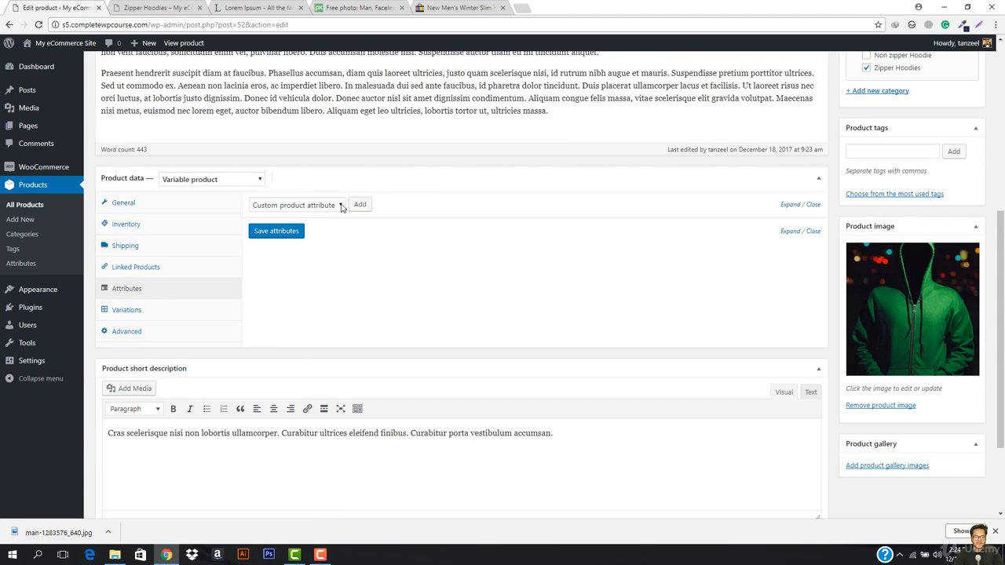
pyautogui.click(306, 205)
pyautogui.click(311, 205)
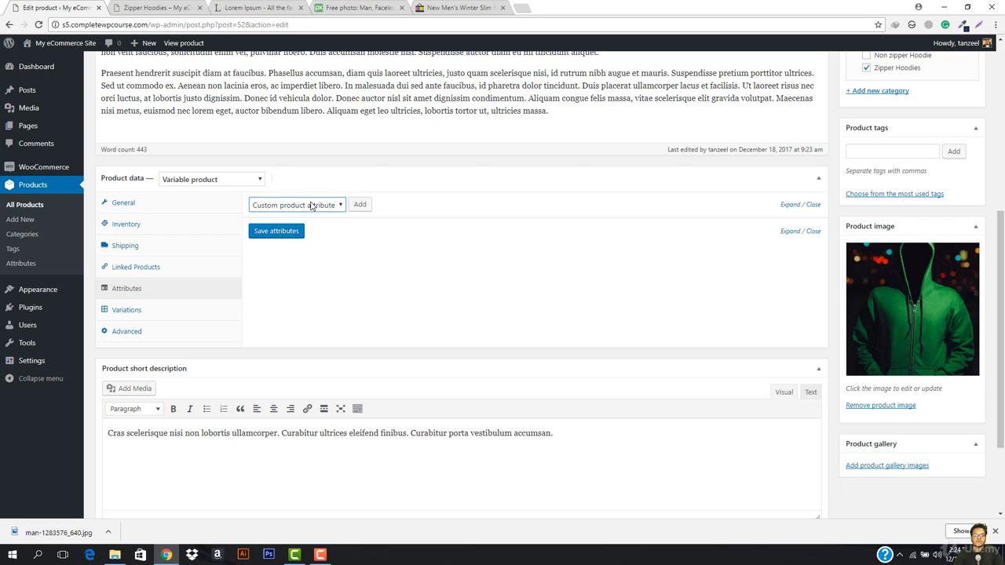
pyautogui.click(364, 207)
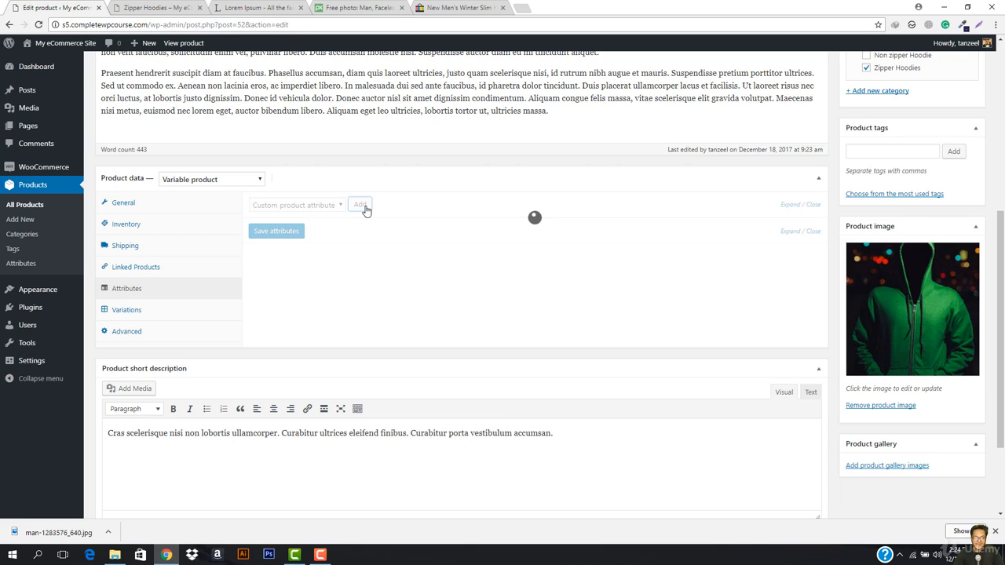
pyautogui.click(292, 265)
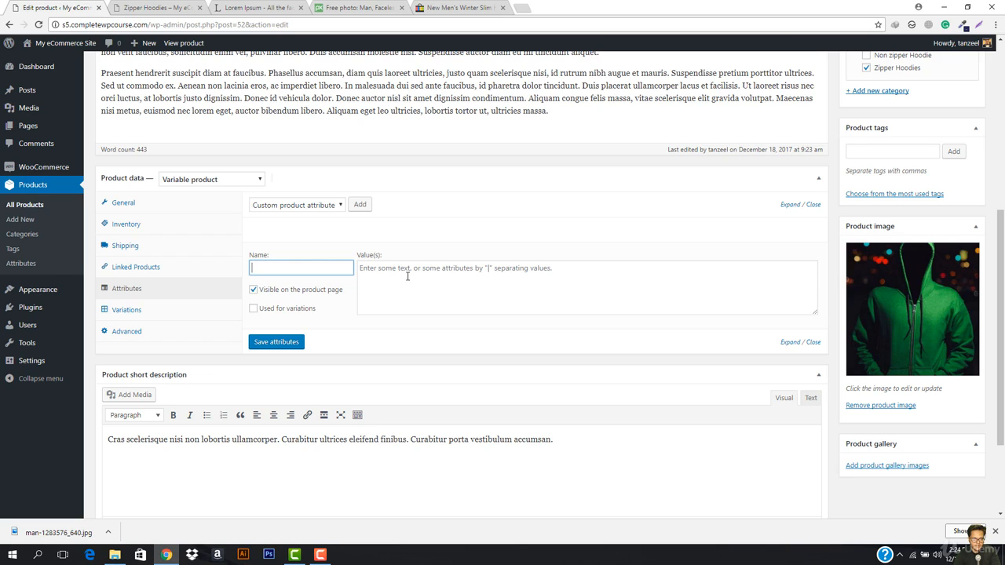
pyautogui.write('Color')
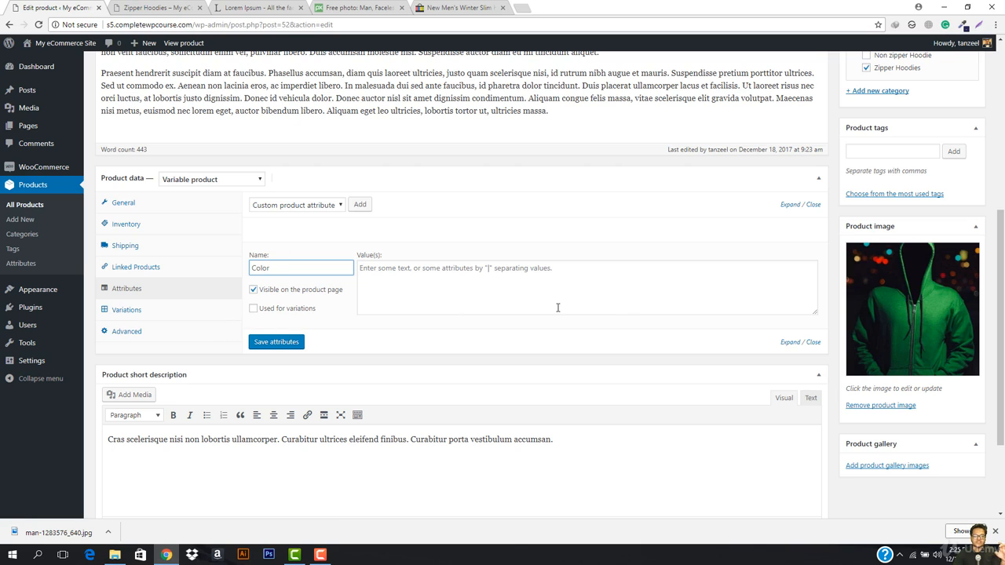
pyautogui.click(253, 309)
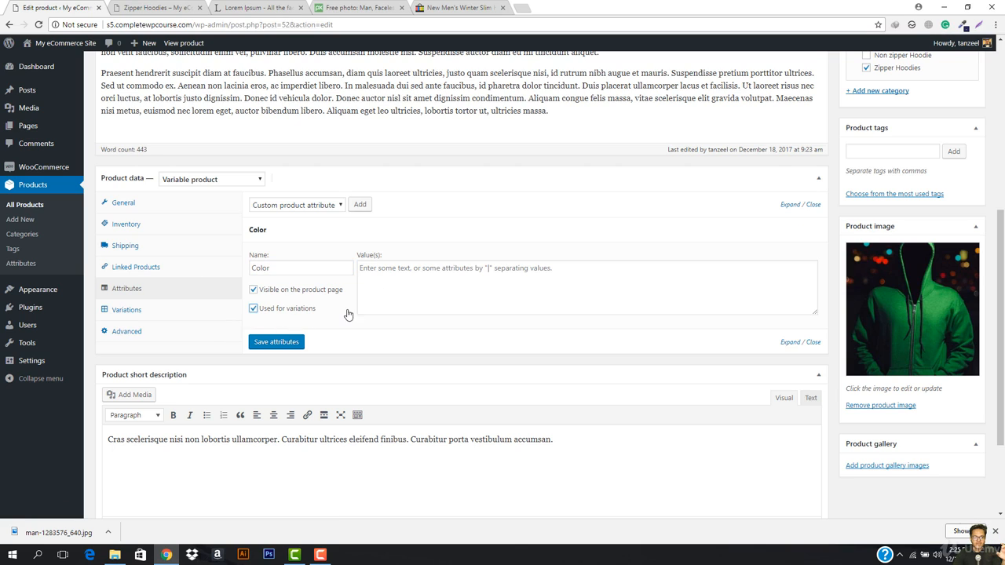
# Set the Color attribute's values to Green | Blue | Grey and save the attributes
pyautogui.click(417, 290)
pyautogui.write('Bl')
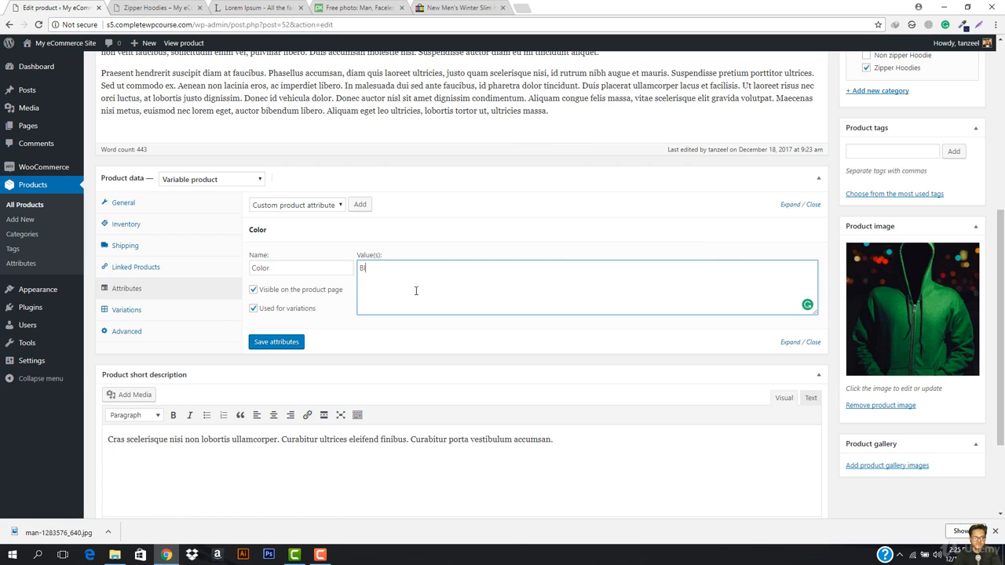
pyautogui.write('u')
pyautogui.press('BackSpace')
pyautogui.press('BackSpace')
pyautogui.press('BackSpace')
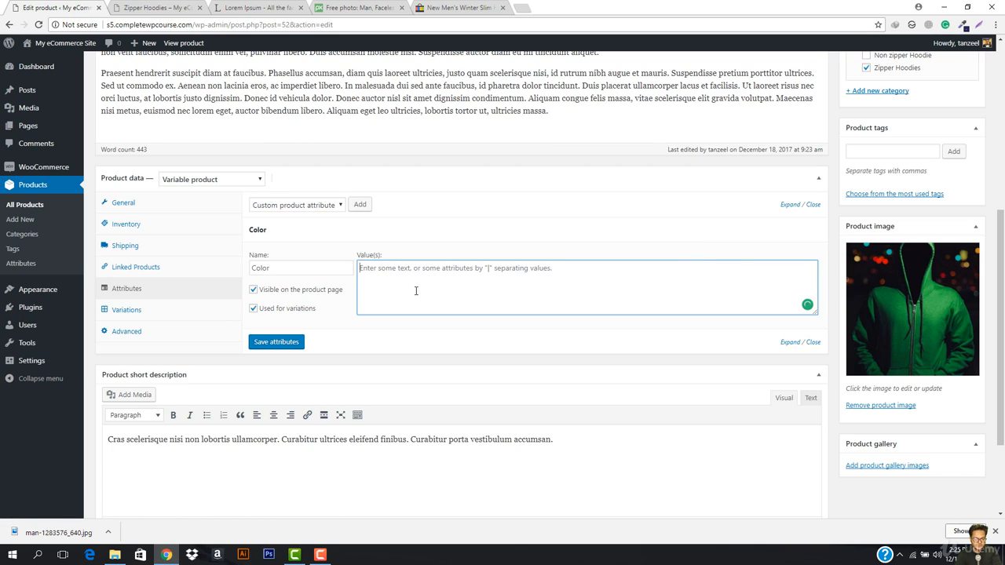
pyautogui.write('Green | Blue | Grey')
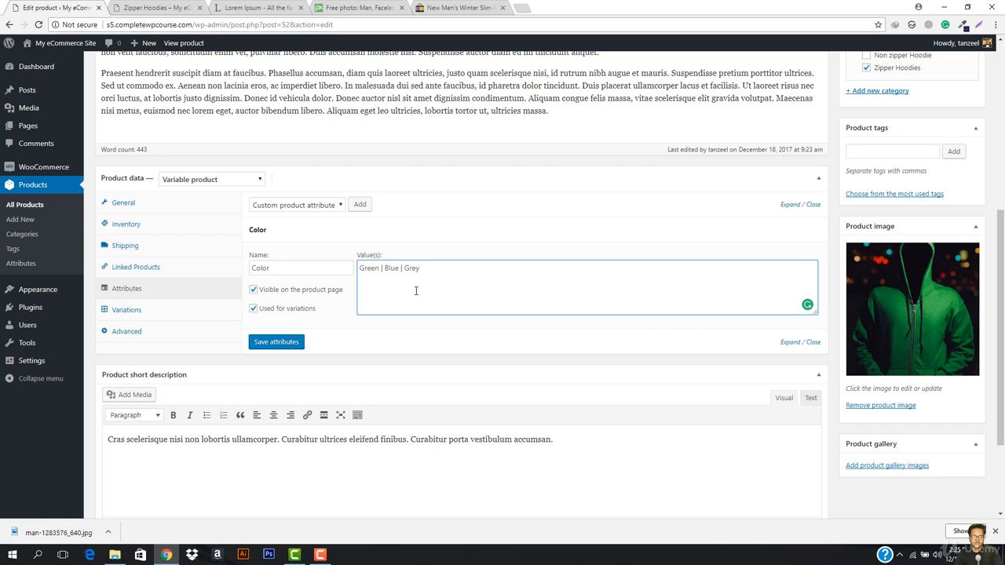
pyautogui.click(277, 343)
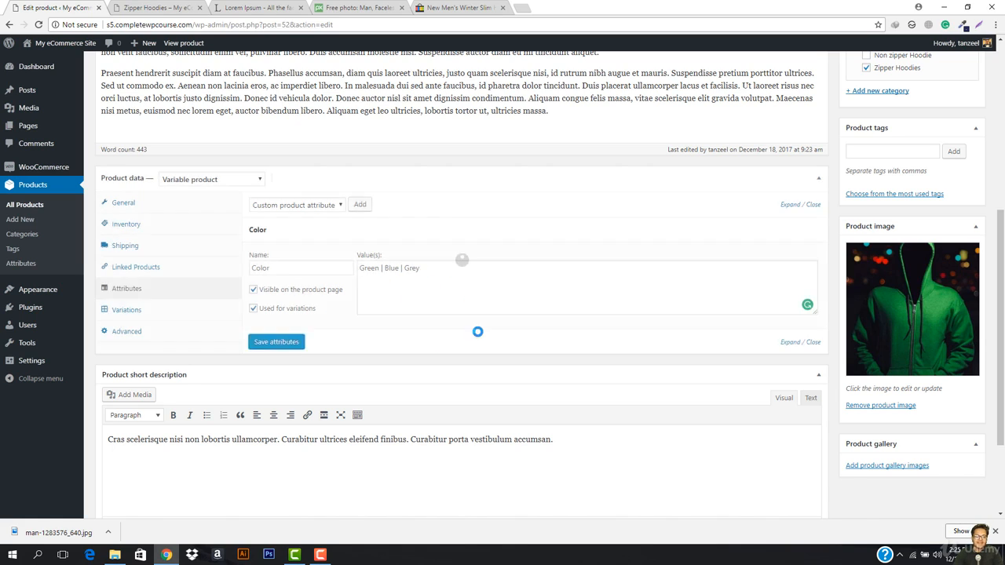
pyautogui.click(119, 314)
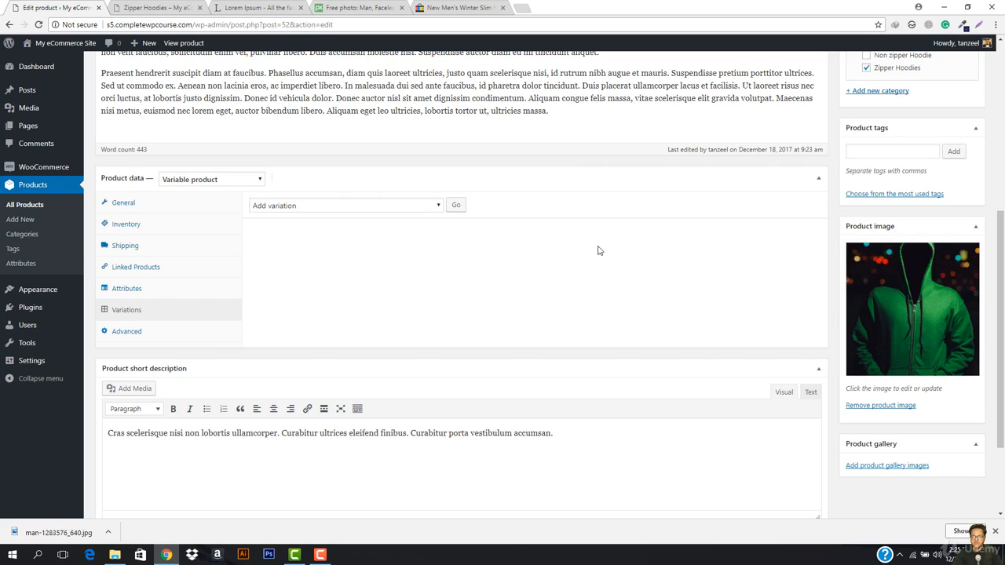
pyautogui.click(419, 205)
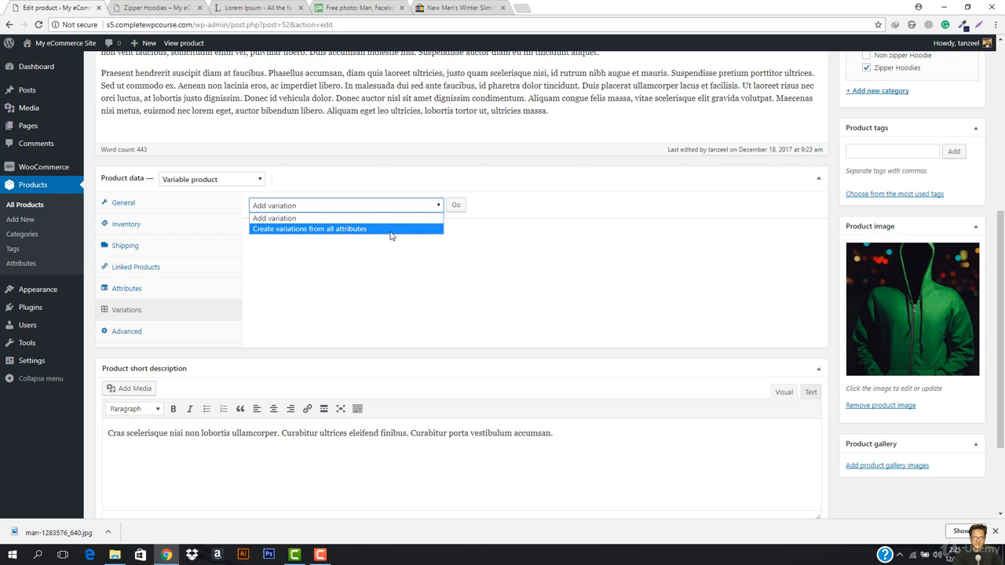
pyautogui.click(285, 229)
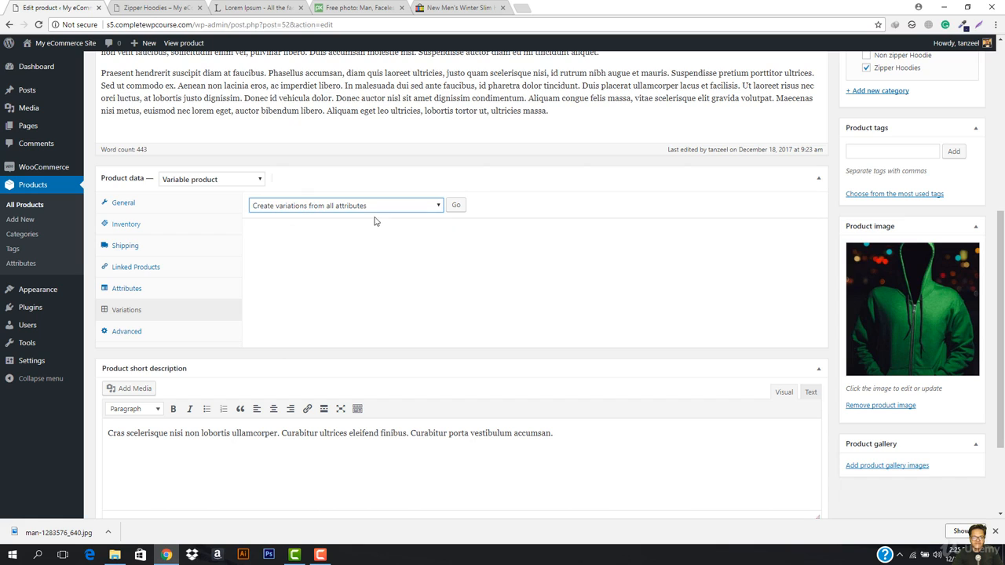
pyautogui.click(131, 286)
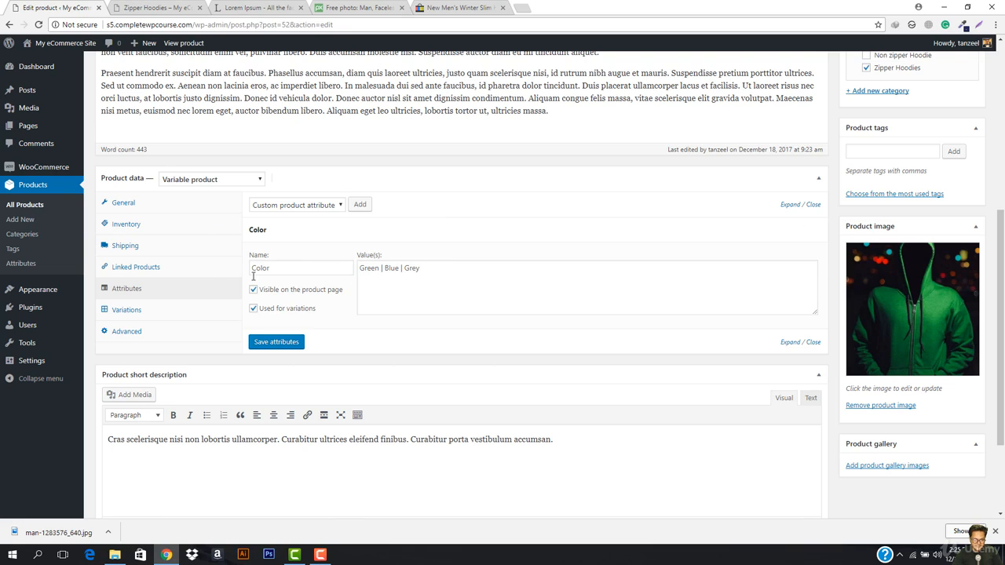
# Create variations from all attributes of the product and confirm linking every combination
pyautogui.click(132, 306)
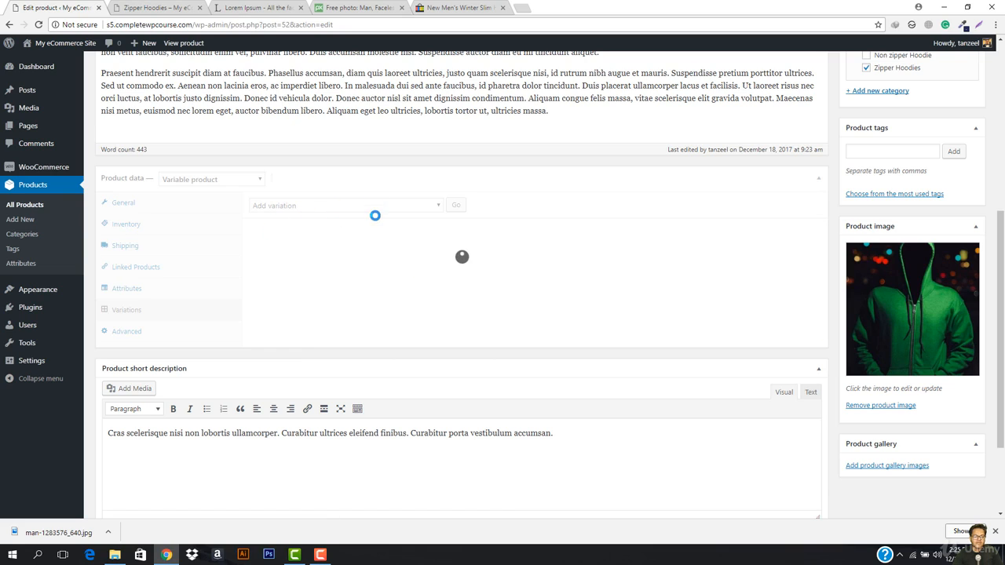
pyautogui.click(397, 206)
pyautogui.click(357, 228)
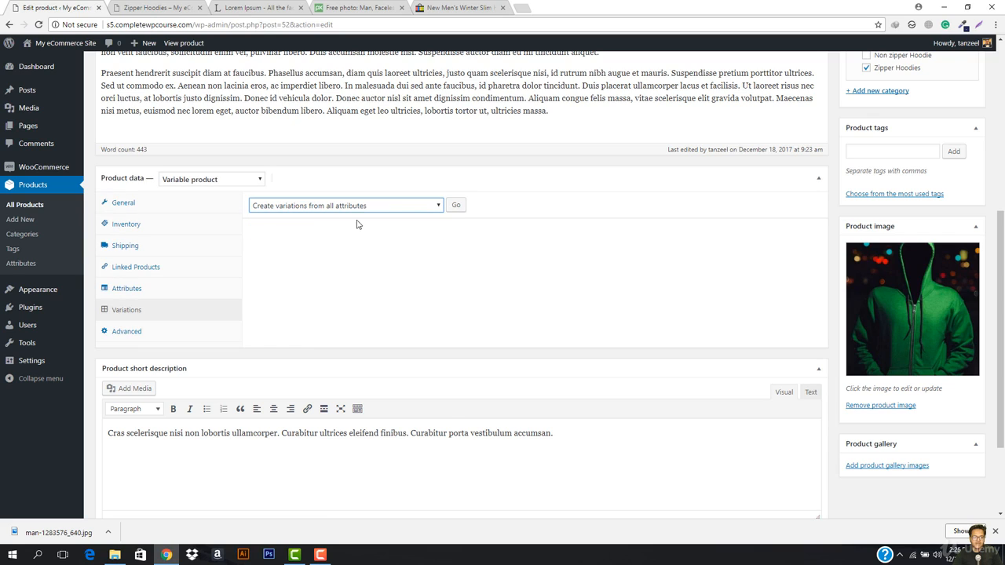
pyautogui.click(371, 208)
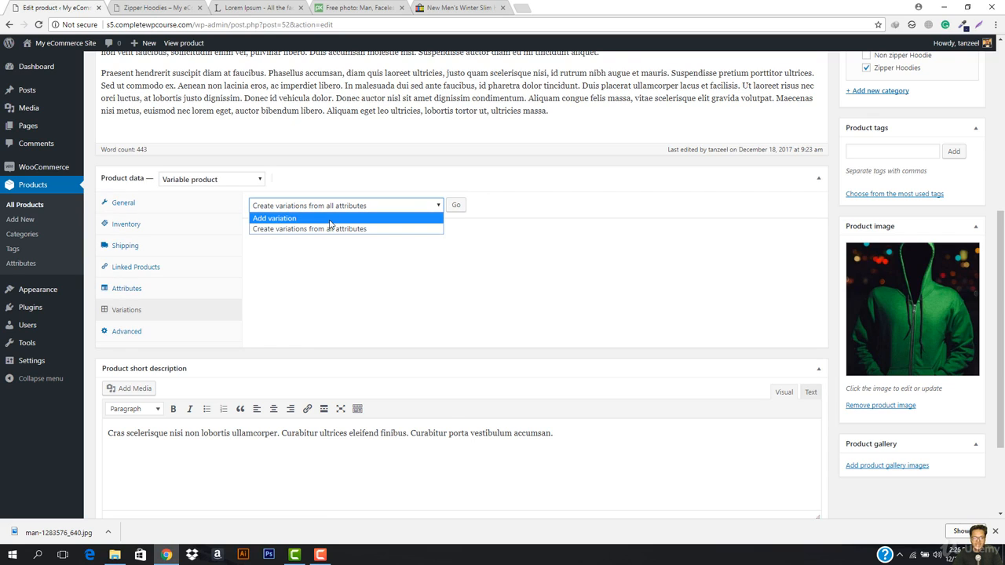
pyautogui.click(331, 221)
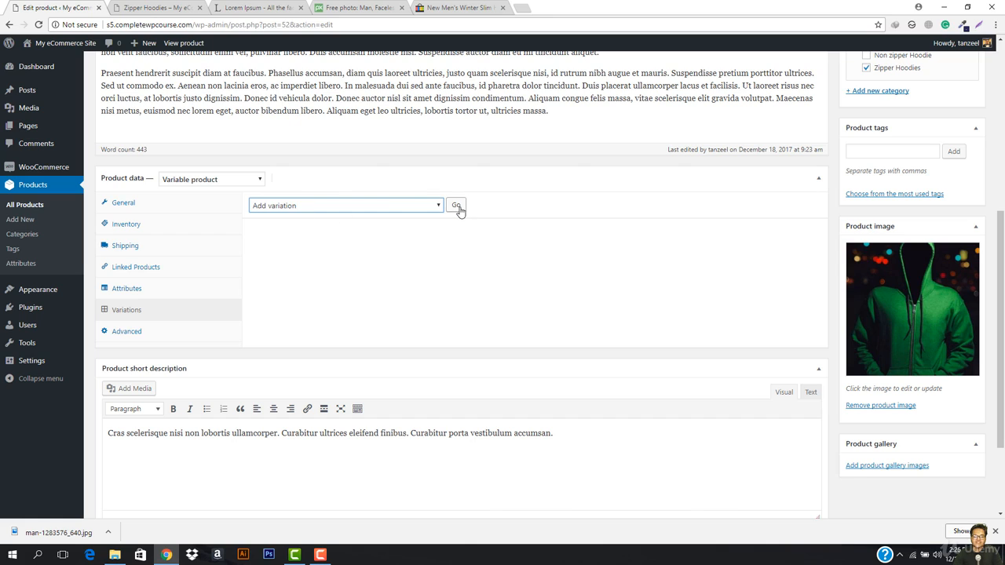
pyautogui.click(391, 206)
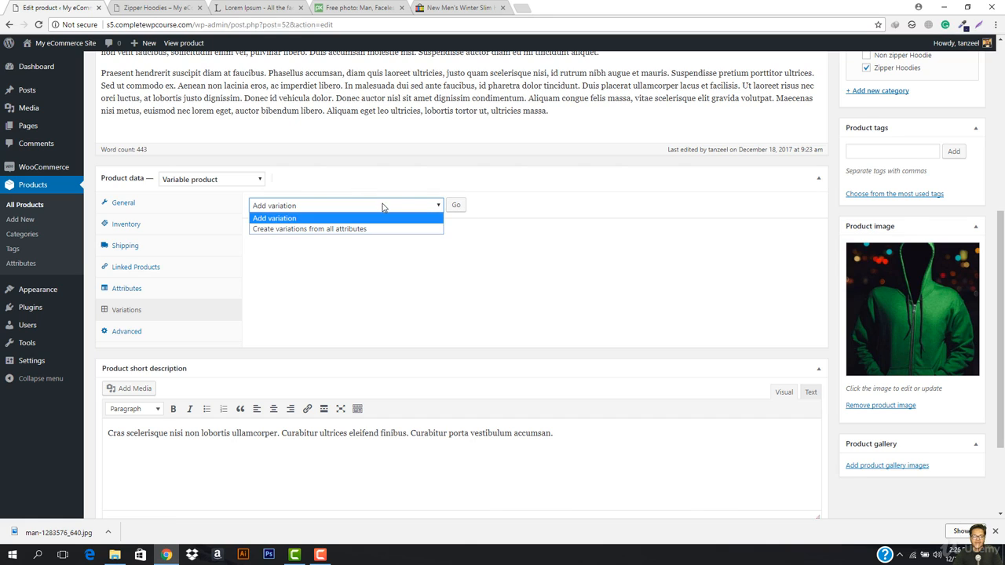
pyautogui.click(309, 233)
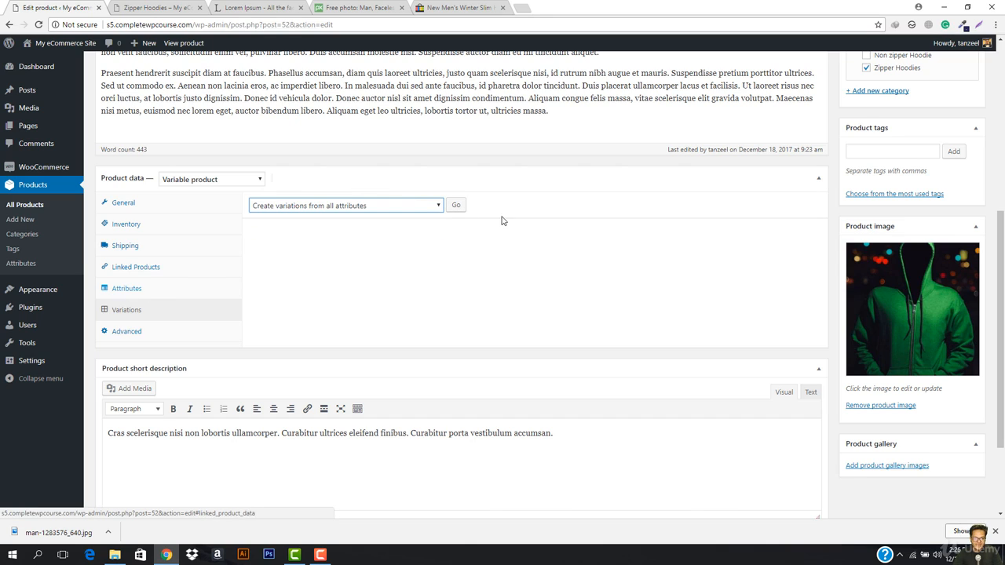
pyautogui.click(455, 205)
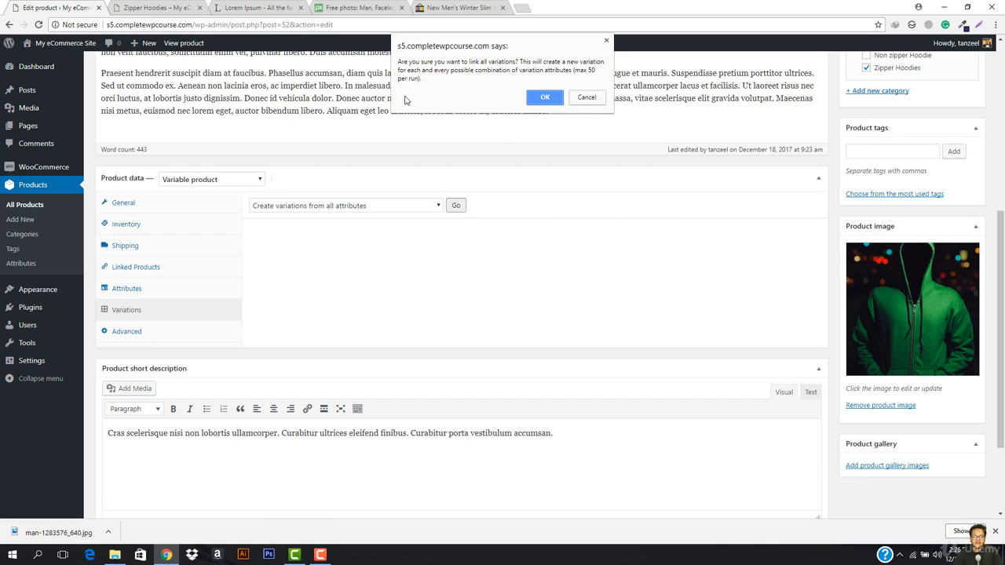
pyautogui.click(545, 97)
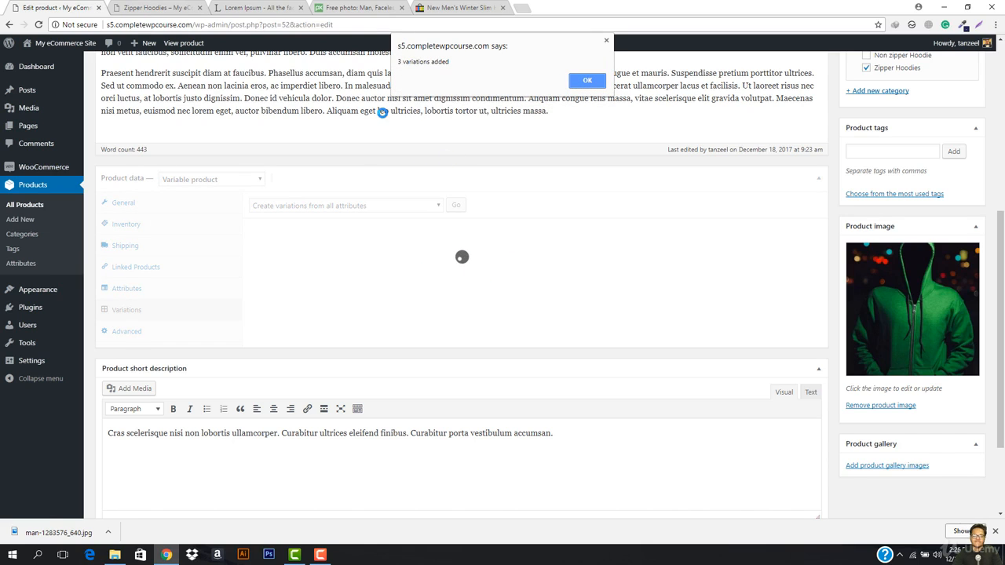
pyautogui.click(582, 82)
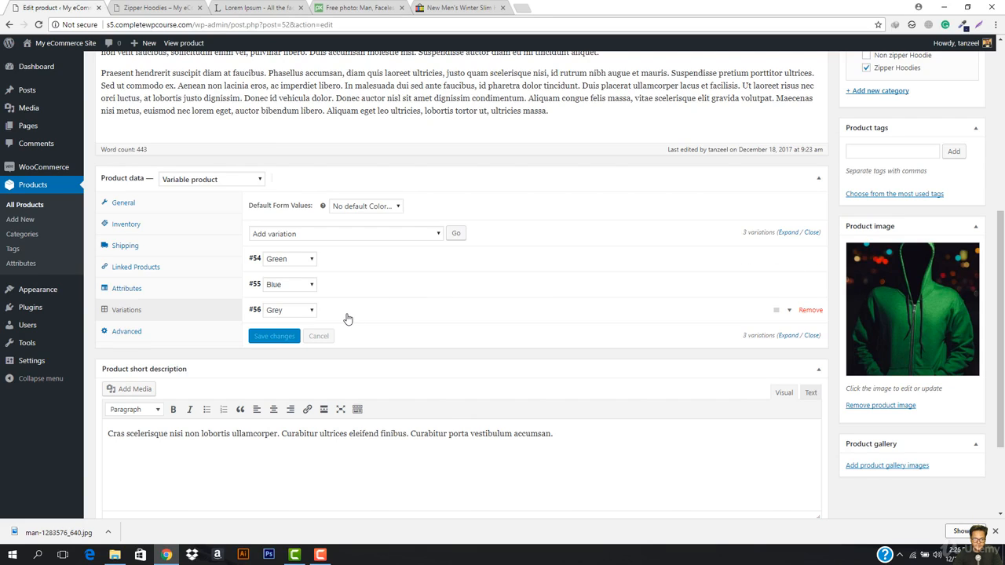
# Expand all the variations to review their settings, and collapse them again
pyautogui.click(788, 234)
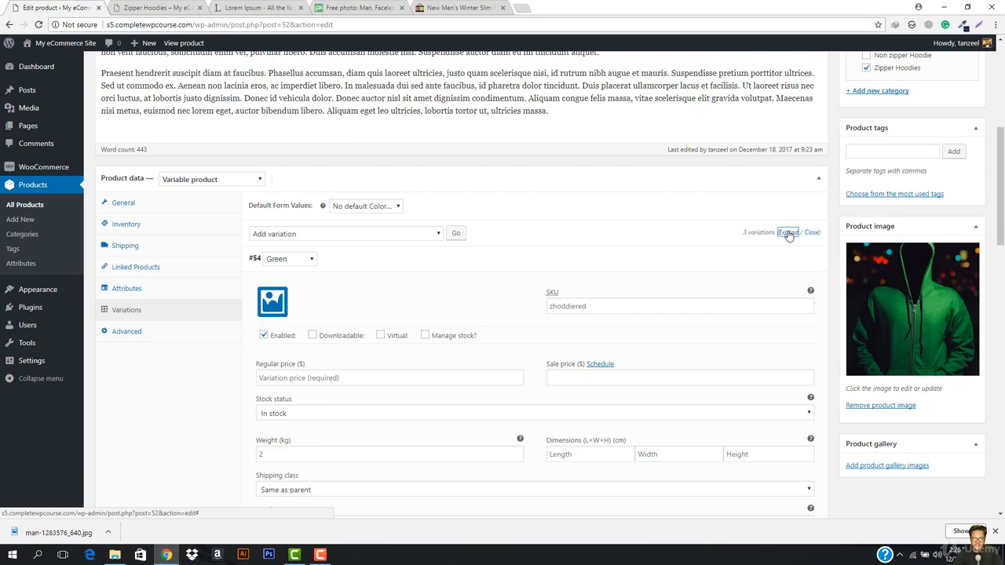
pyautogui.scroll(-7, 447, 314)
pyautogui.scroll(-6, 447, 316)
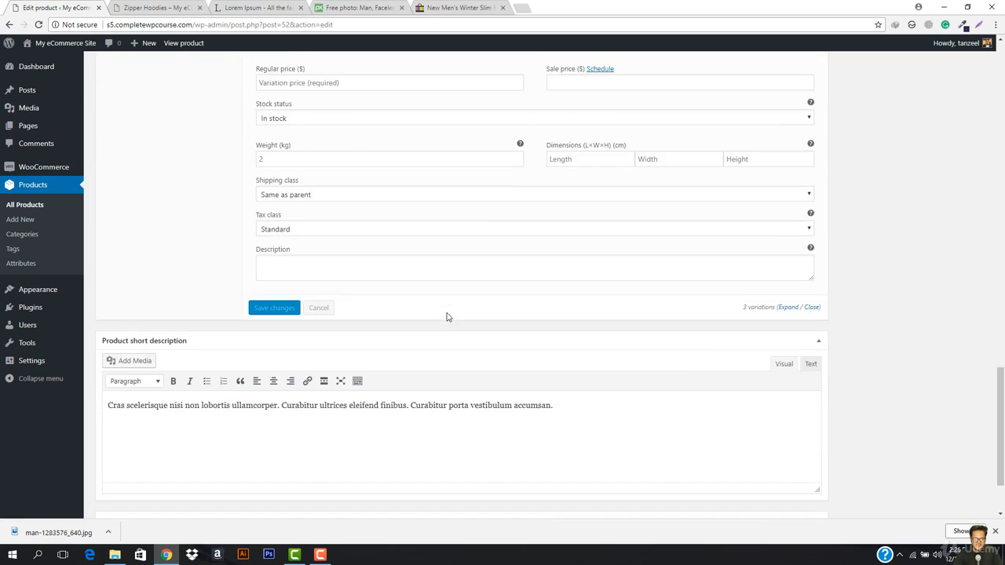
pyautogui.scroll(12, 446, 314)
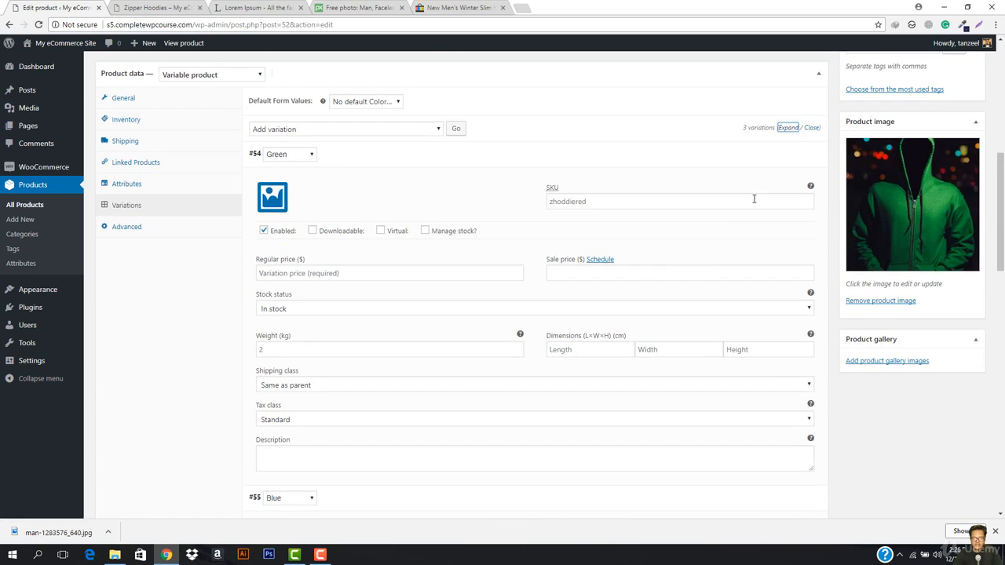
pyautogui.click(811, 127)
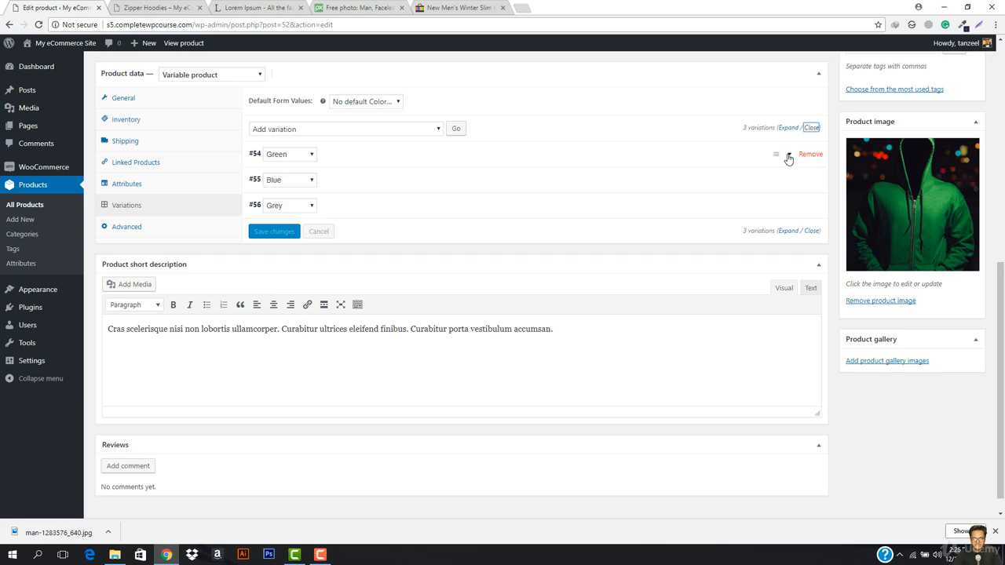
# Expand only the Green variation and examine its image, SKU, price, stock, shipping and tax settings
pyautogui.click(787, 156)
pyautogui.click(789, 157)
pyautogui.click(790, 158)
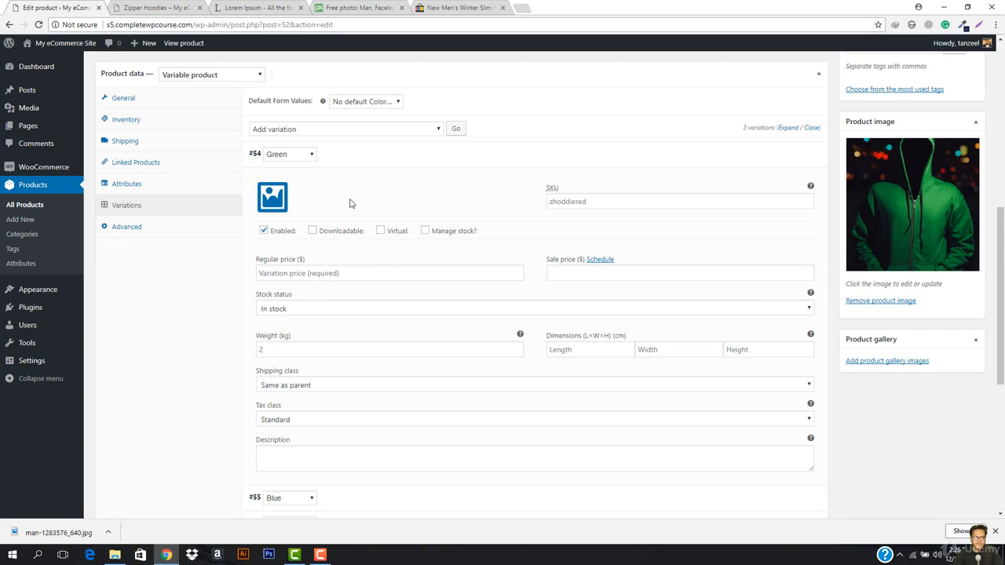
pyautogui.scroll(-2, 393, 376)
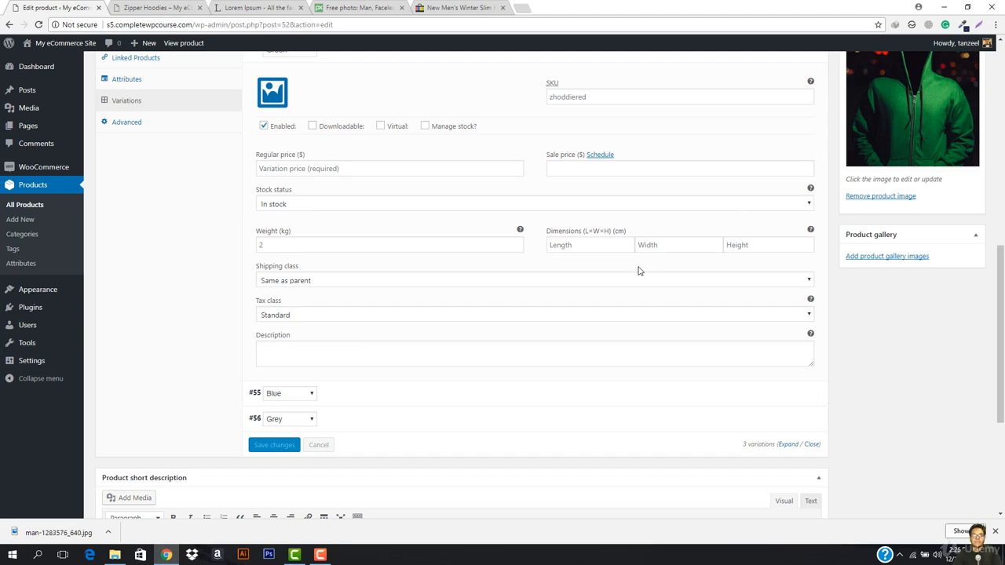
pyautogui.scroll(1, 565, 235)
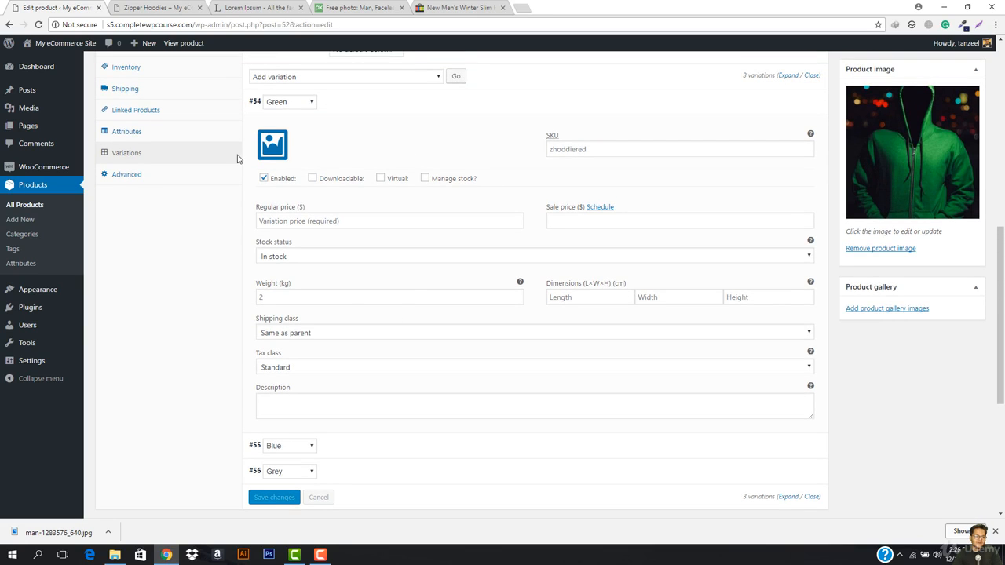
# Check the Zipper Hoodies storefront page, and return to the editor to review the Green variation's regular price and stock status options
pyautogui.click(177, 4)
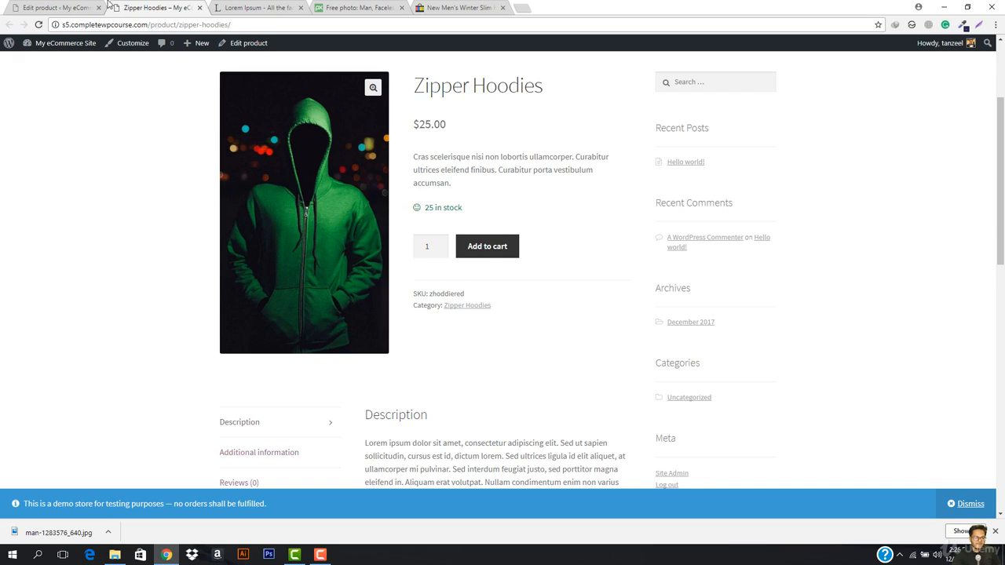
pyautogui.click(63, 7)
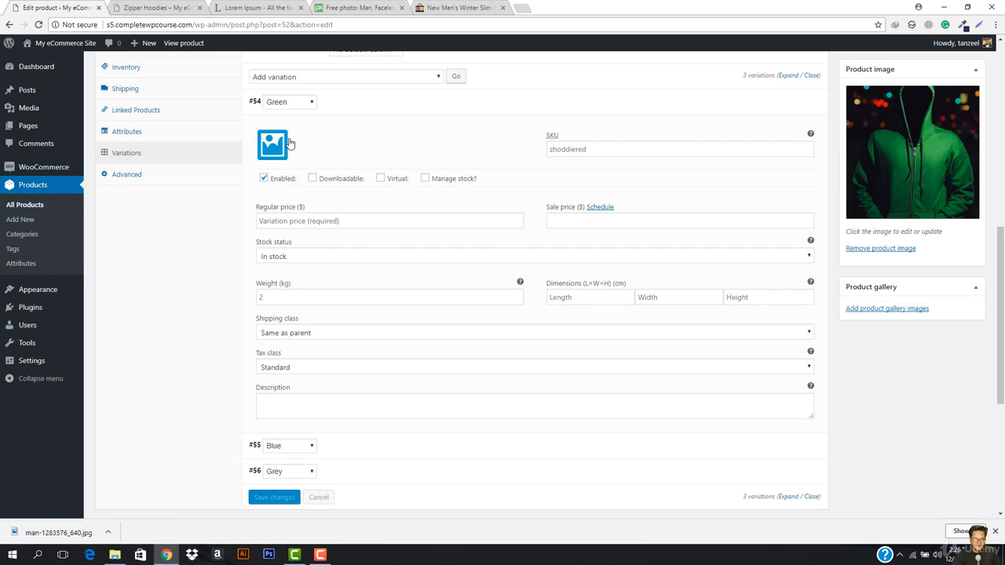
pyautogui.click(318, 223)
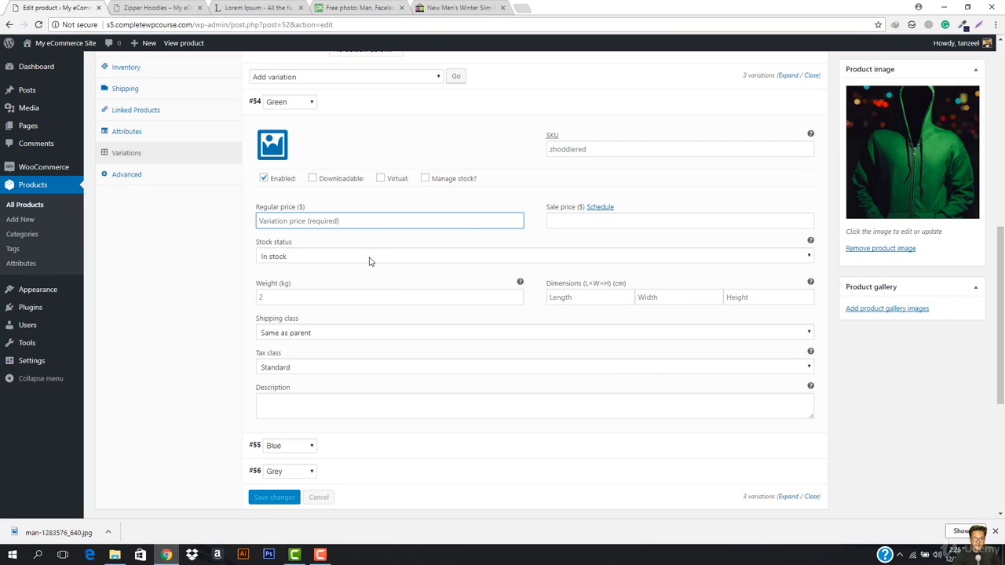
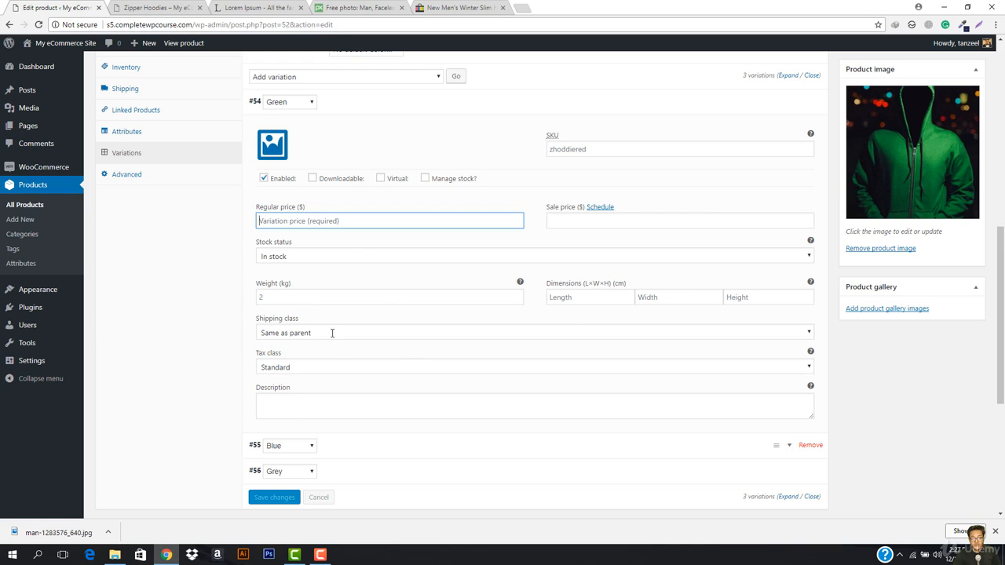
pyautogui.click(351, 256)
pyautogui.click(351, 257)
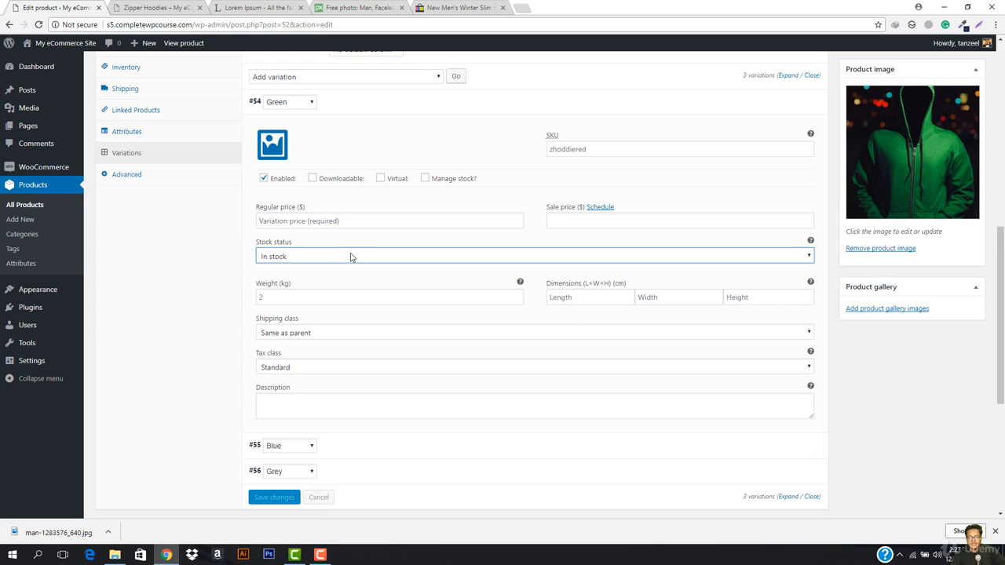
# Look at the Green variation's stock management options without keeping them enabled, and set its regular price to $20
pyautogui.click(424, 179)
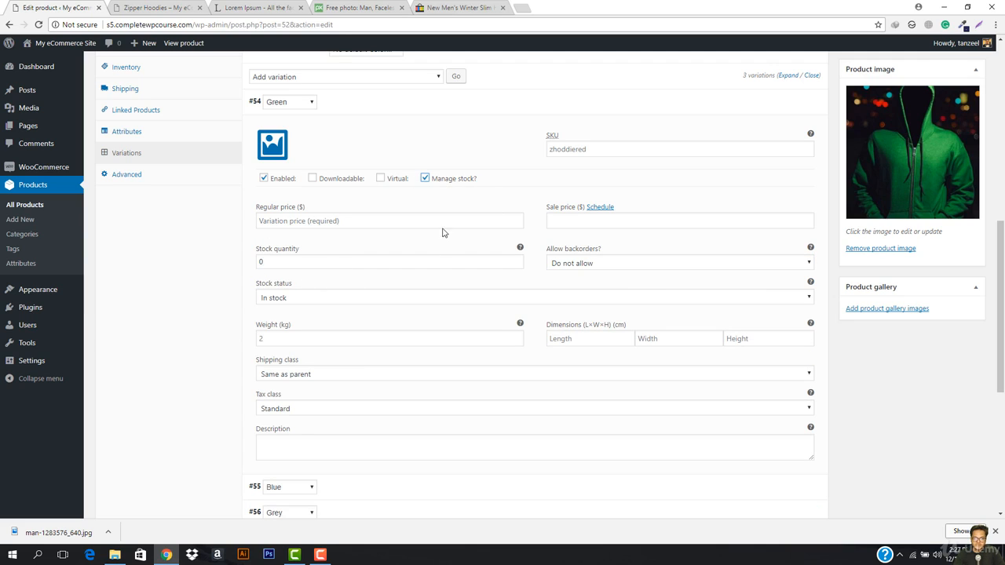
pyautogui.click(424, 179)
pyautogui.click(326, 221)
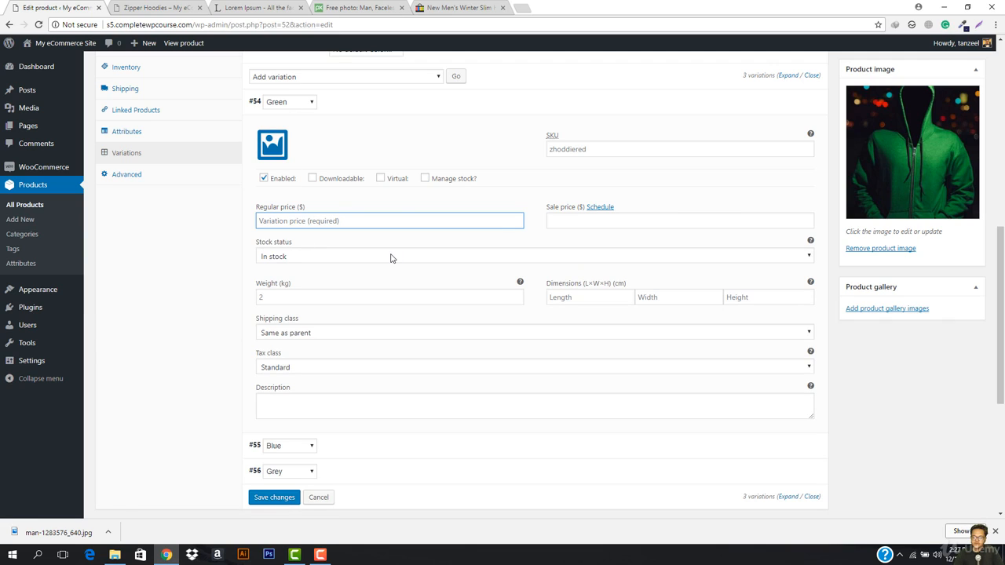
pyautogui.write('2')
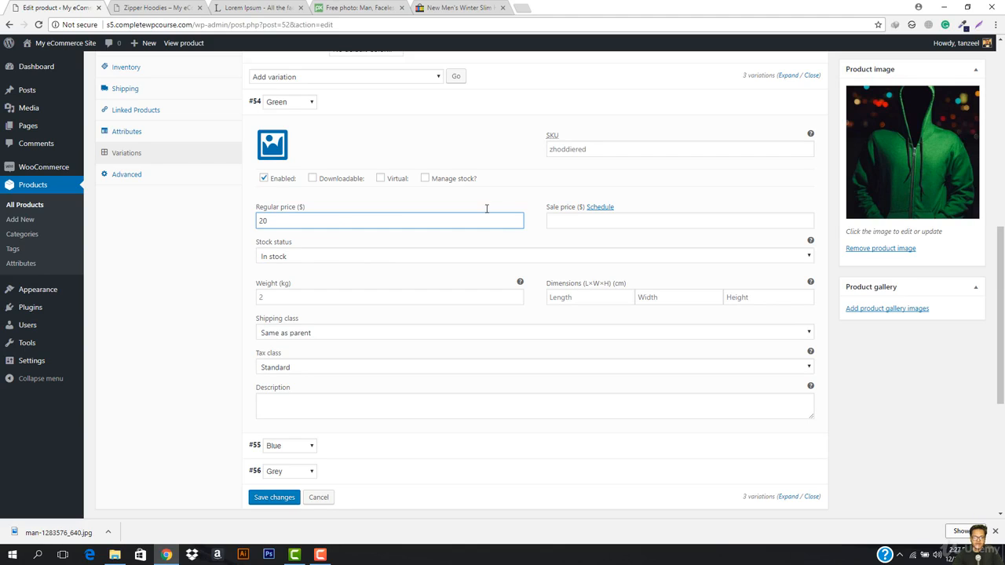
pyautogui.write('0')
pyautogui.scroll(-1, 400, 212)
pyautogui.scroll(2, 399, 269)
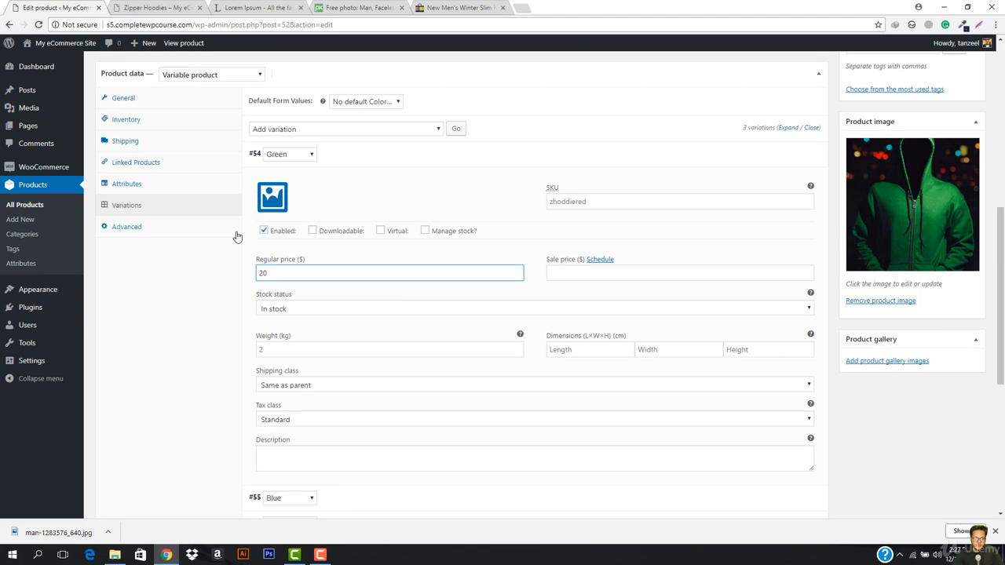
pyautogui.click(778, 162)
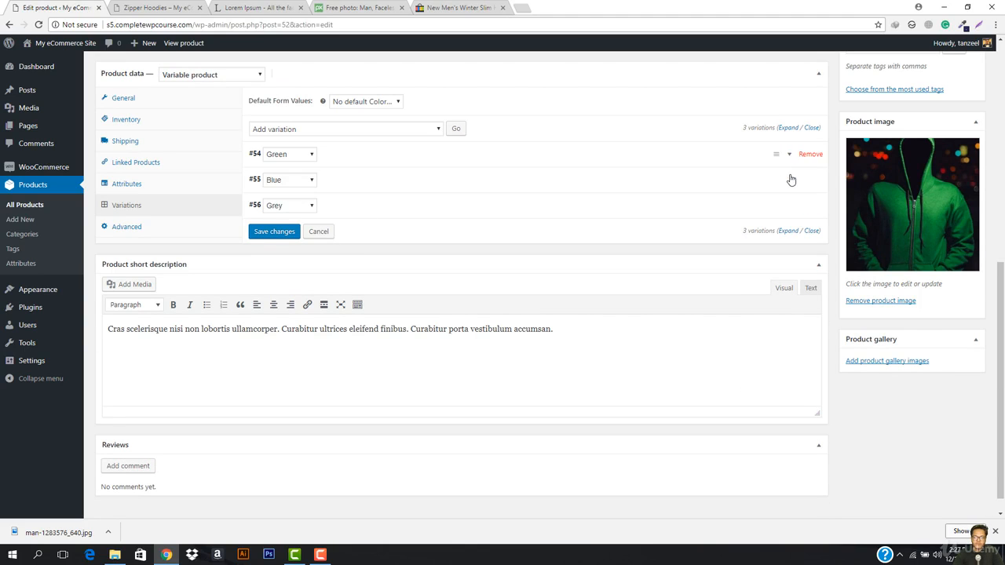
# Set the Blue variation's regular price to $25
pyautogui.click(777, 182)
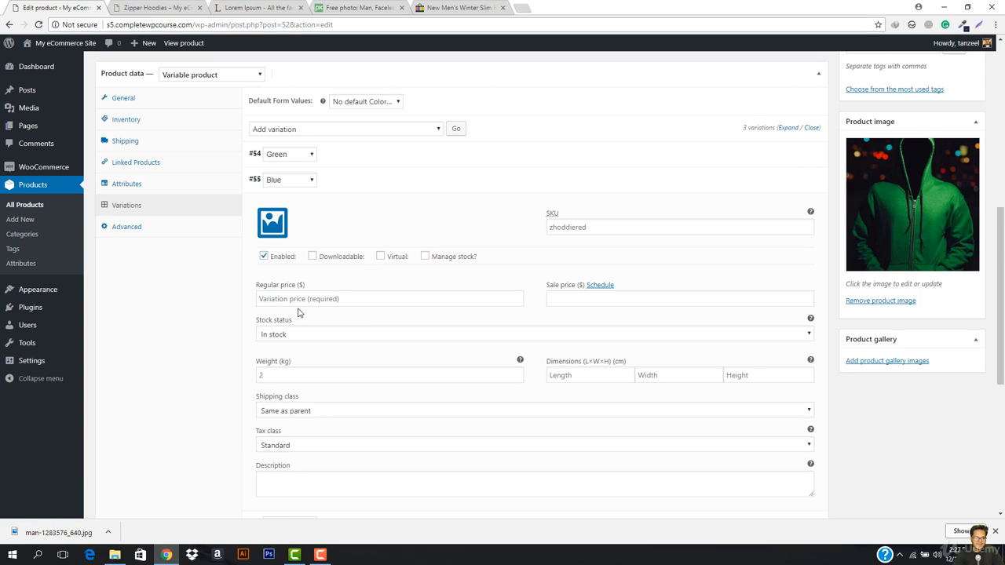
pyautogui.click(320, 555)
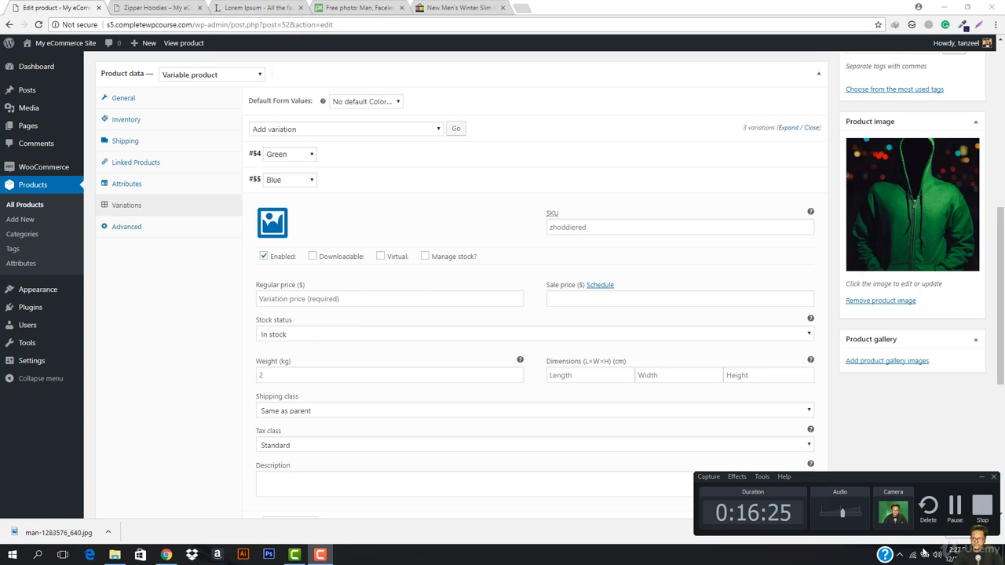
pyautogui.click(952, 506)
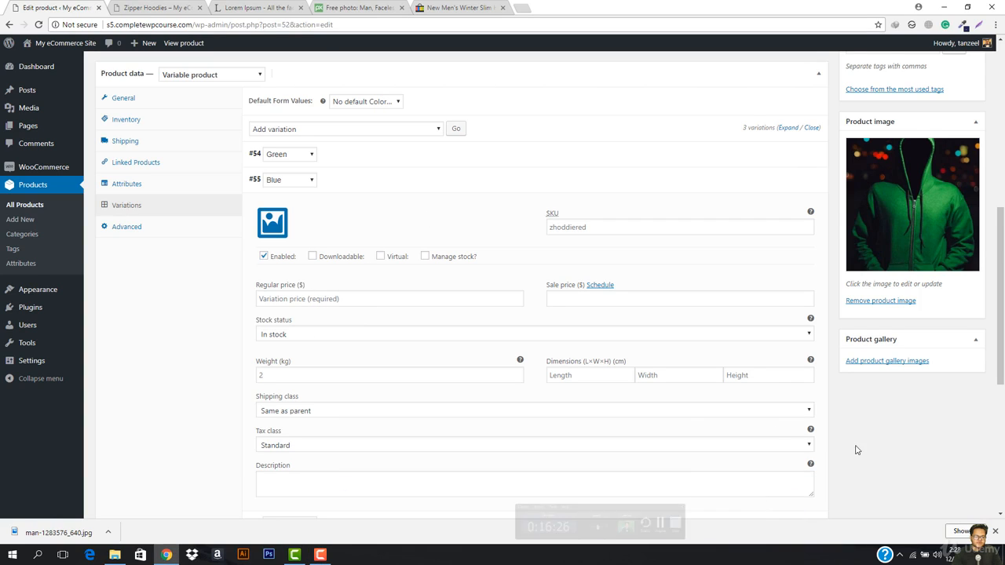
pyautogui.click(318, 301)
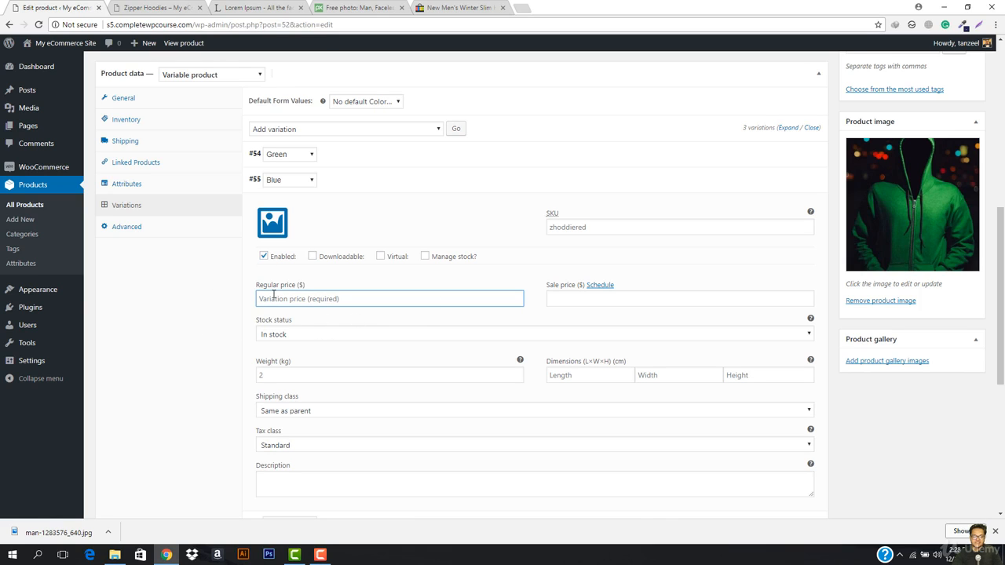
pyautogui.click(361, 155)
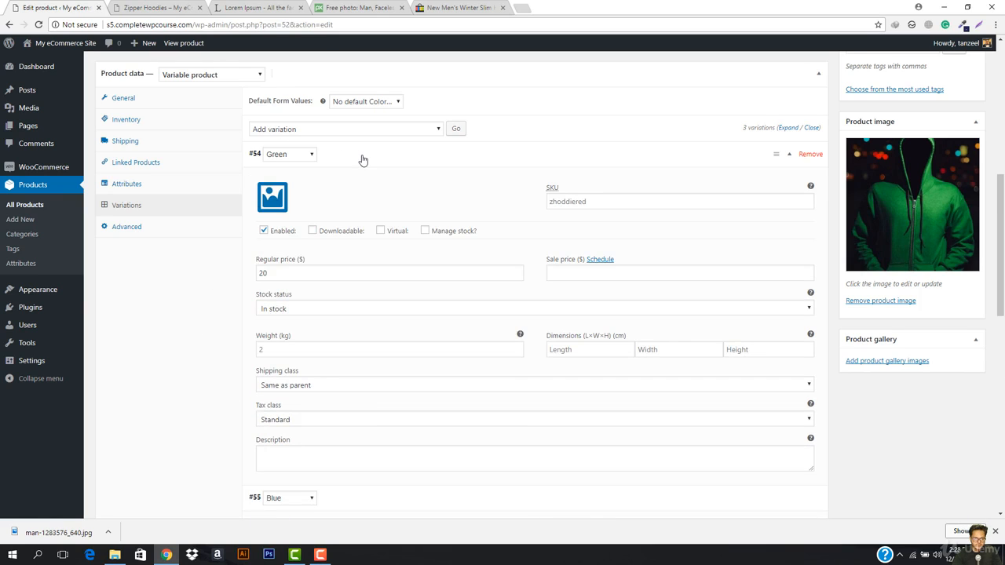
pyautogui.click(312, 302)
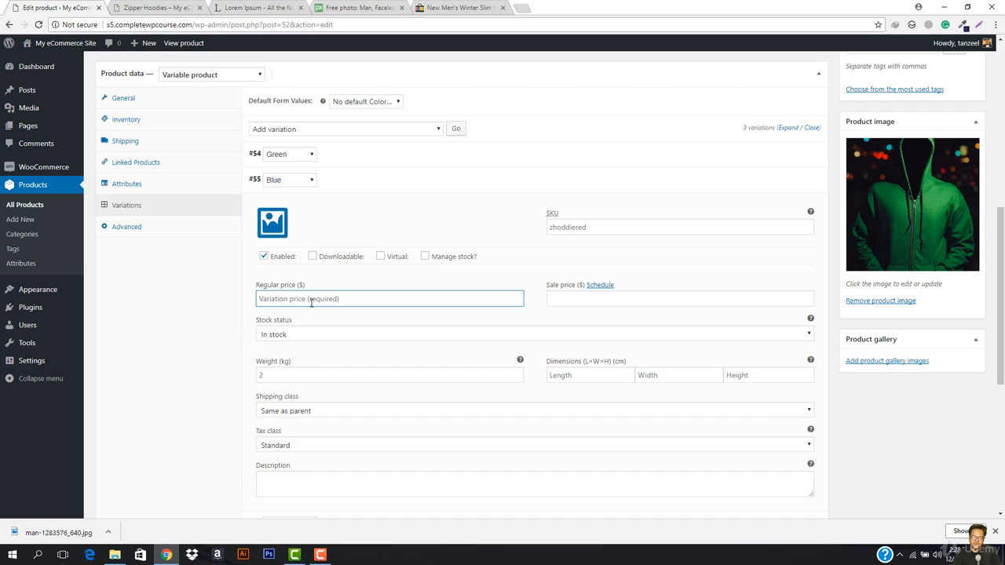
pyautogui.write('25')
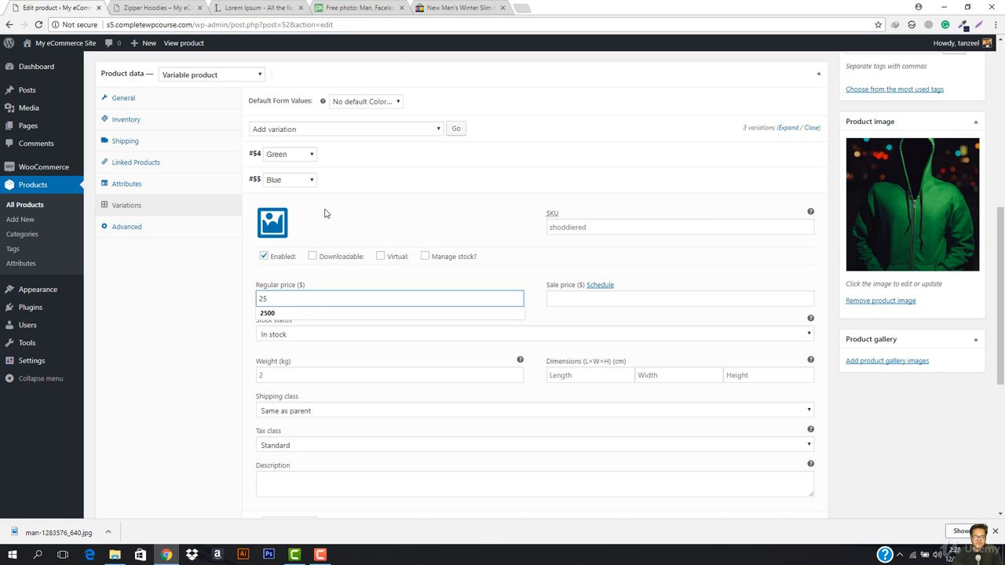
# Assign men-2732627_640.png from the media library as the Blue variation's image and set its sale price to $15
pyautogui.click(271, 222)
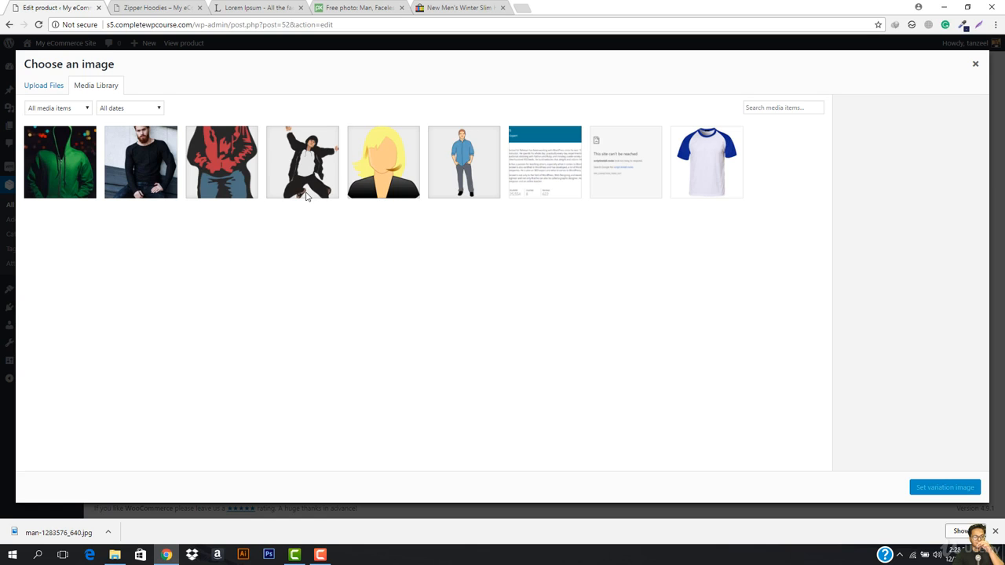
pyautogui.click(484, 165)
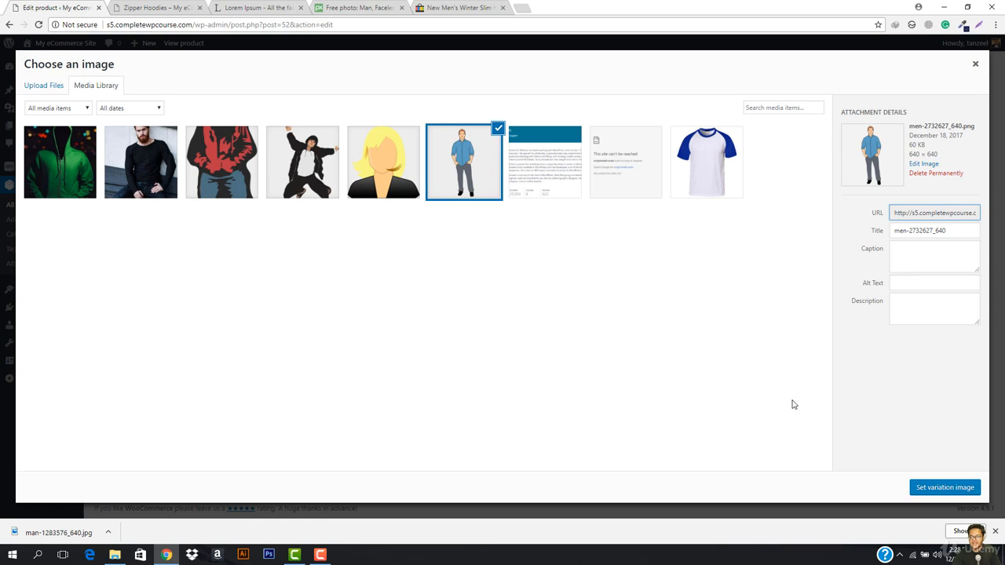
pyautogui.click(942, 489)
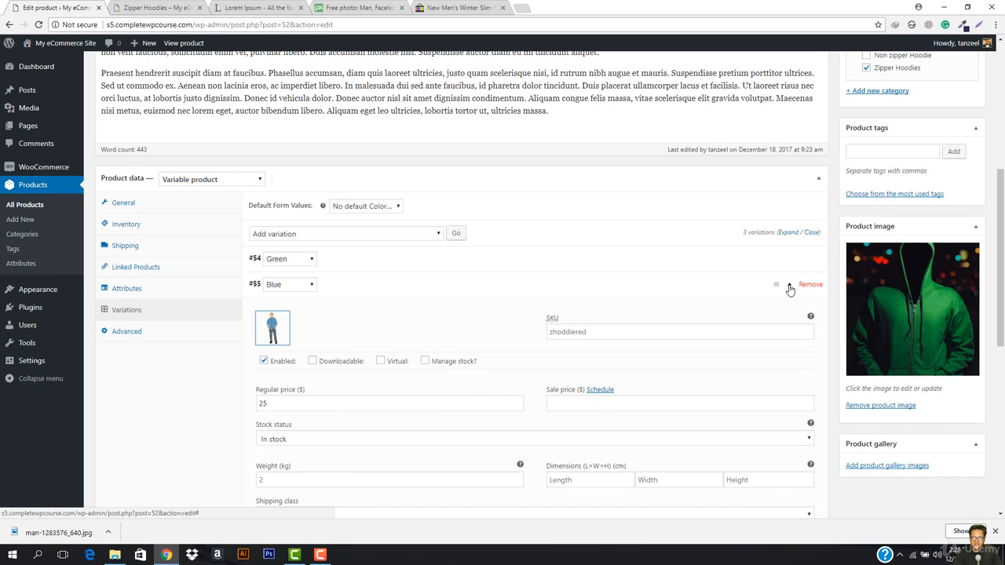
pyautogui.click(581, 406)
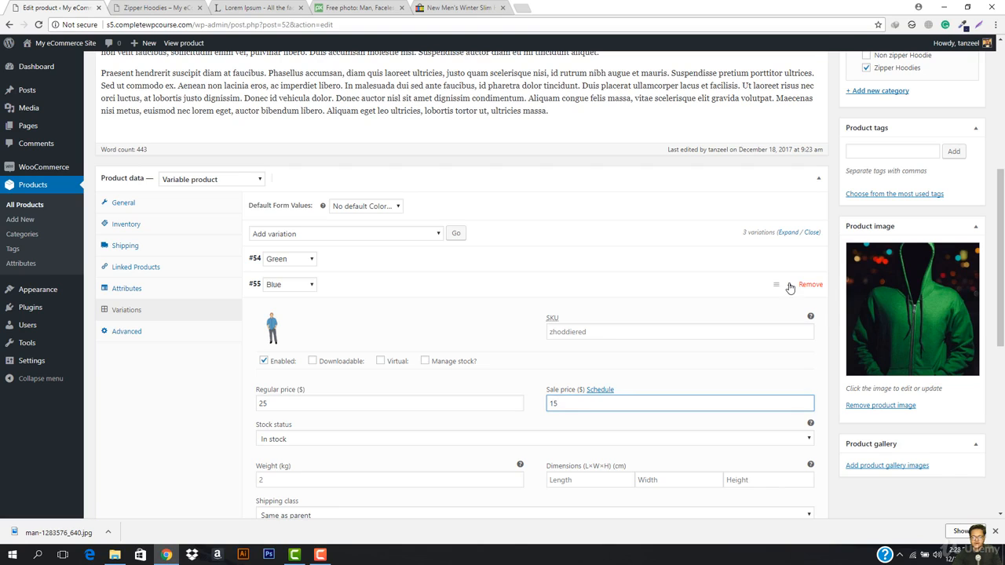
pyautogui.click(790, 287)
# Set the Grey variation's stock status to Out of stock and its regular price to $30
pyautogui.click(444, 312)
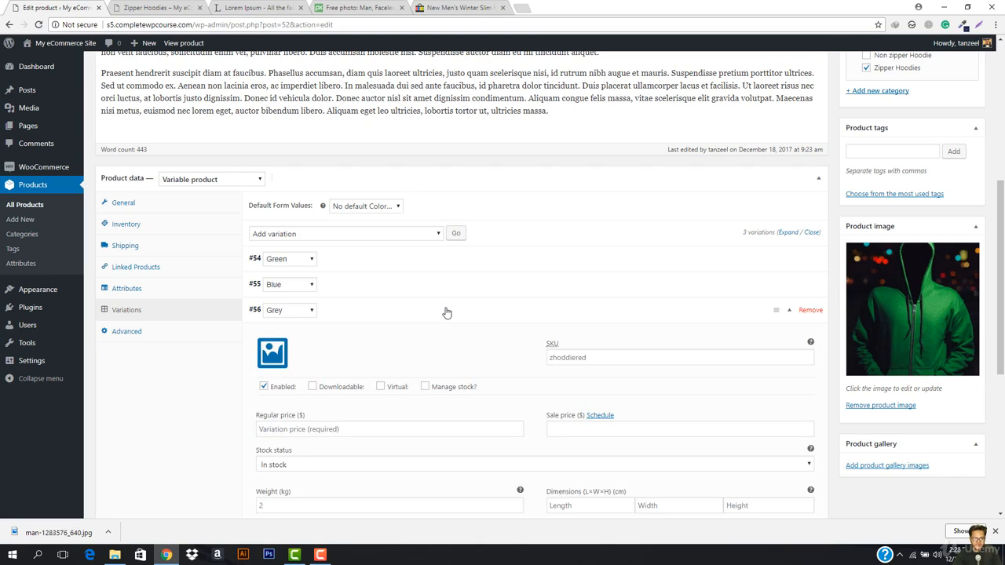
pyautogui.scroll(-2, 392, 313)
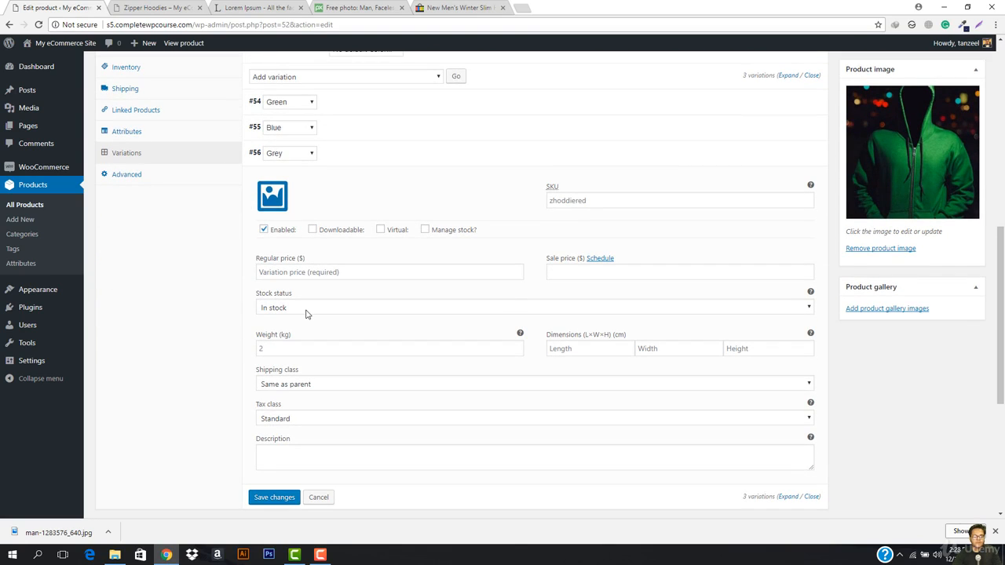
pyautogui.click(306, 312)
pyautogui.click(284, 332)
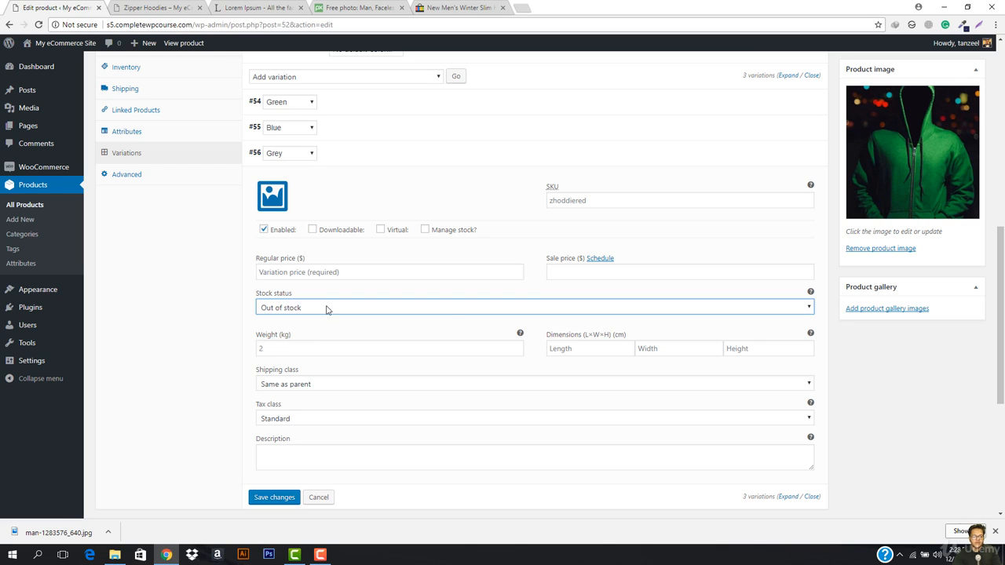
pyautogui.click(338, 272)
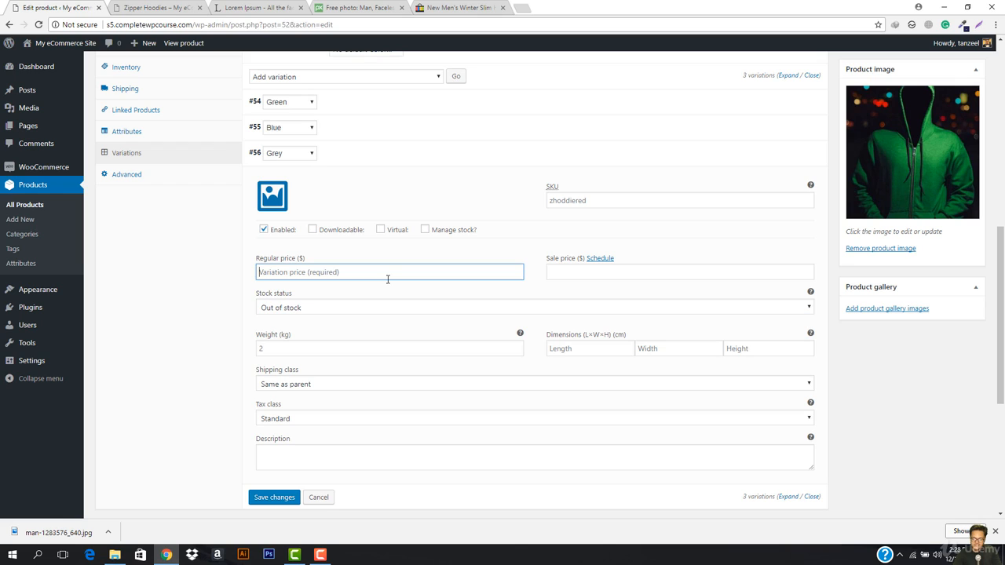
pyautogui.write('30')
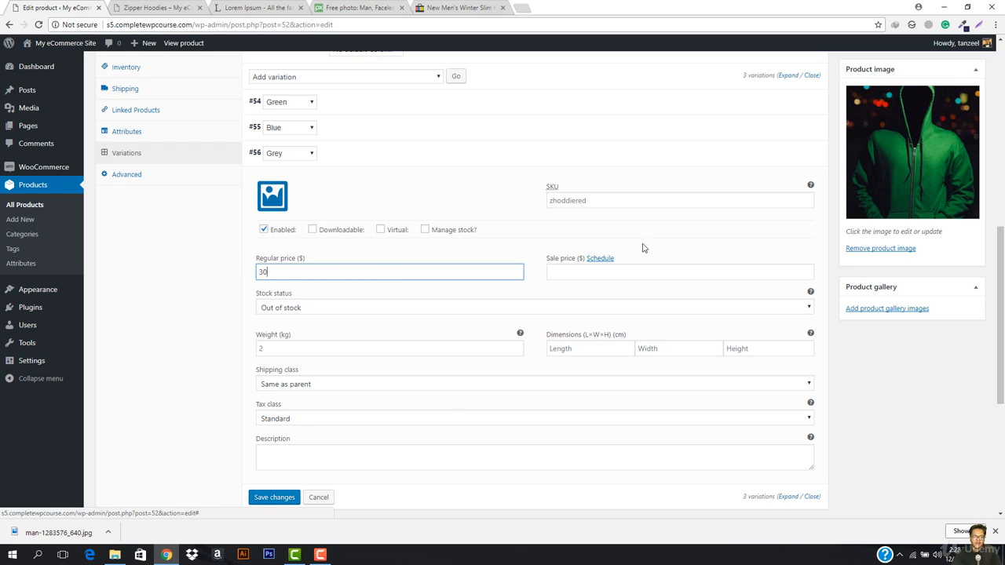
# Assign man-331667_640.png from the media library as the Grey variation's image
pyautogui.click(269, 206)
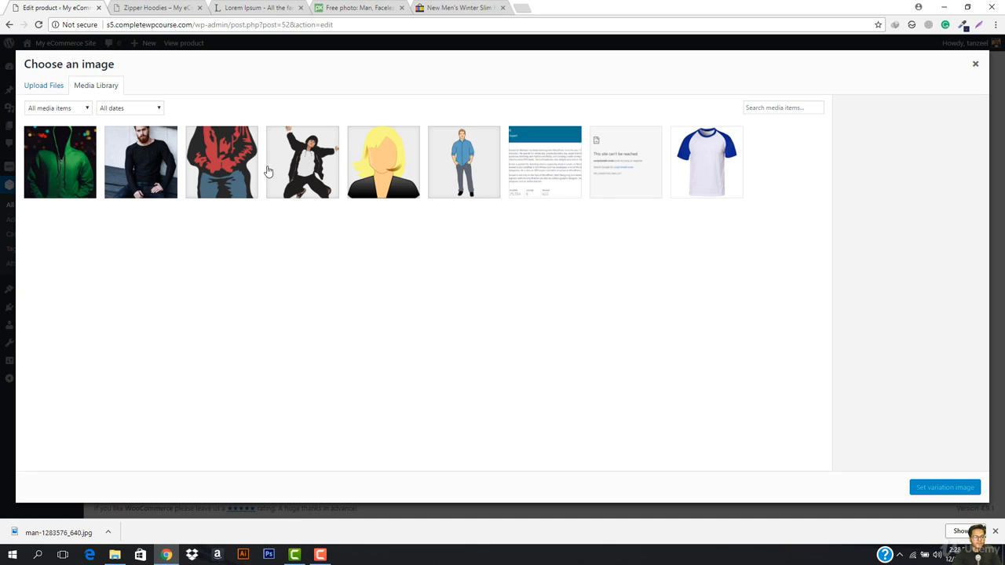
pyautogui.click(301, 167)
pyautogui.click(941, 482)
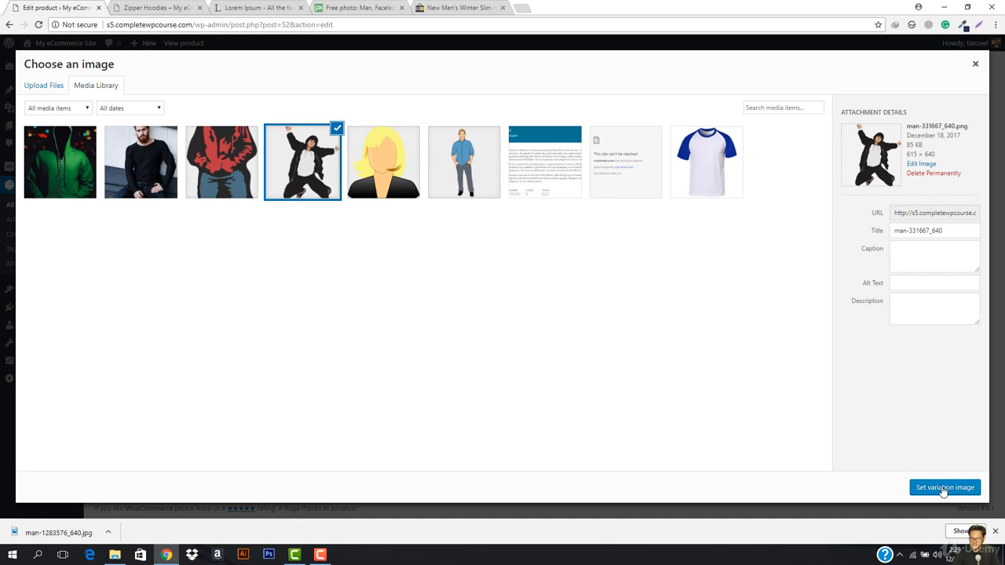
pyautogui.click(945, 488)
# Save the variation changes and update the Zipper Hoodies product
pyautogui.click(264, 497)
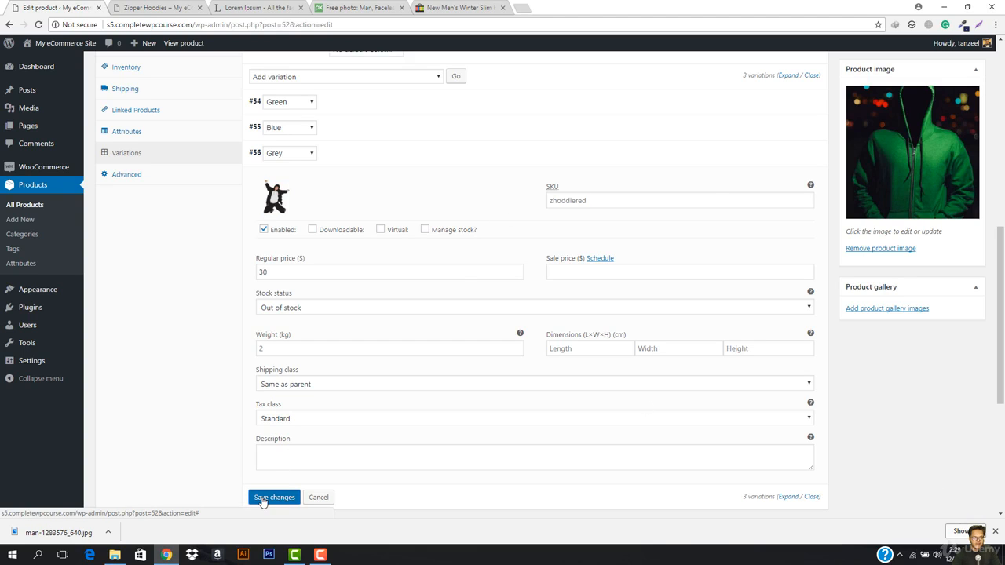
pyautogui.scroll(5, 525, 332)
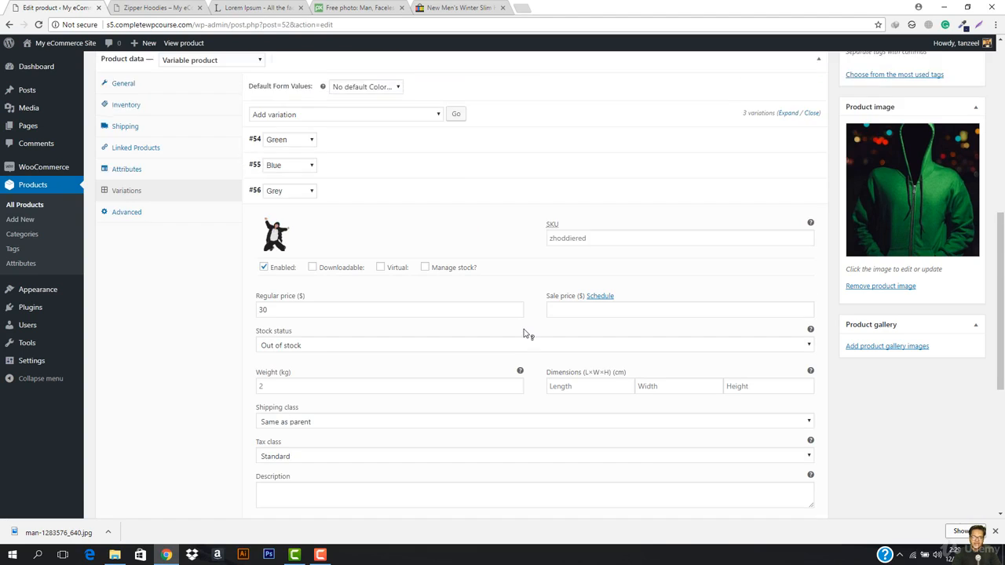
pyautogui.click(959, 126)
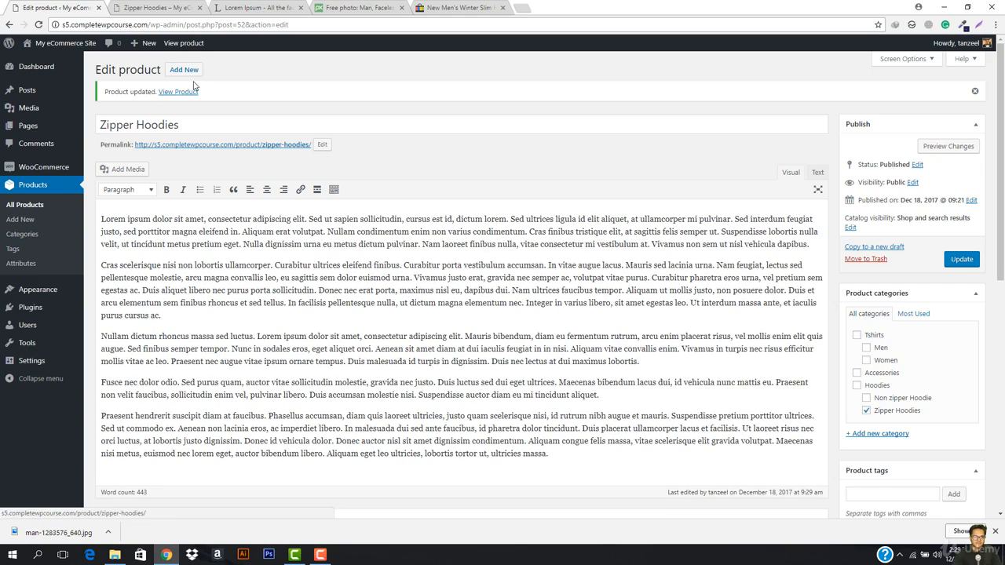
# Open the updated Zipper Hoodies storefront page in a new tab and examine its displayed price range
pyautogui.rightClick(180, 93)
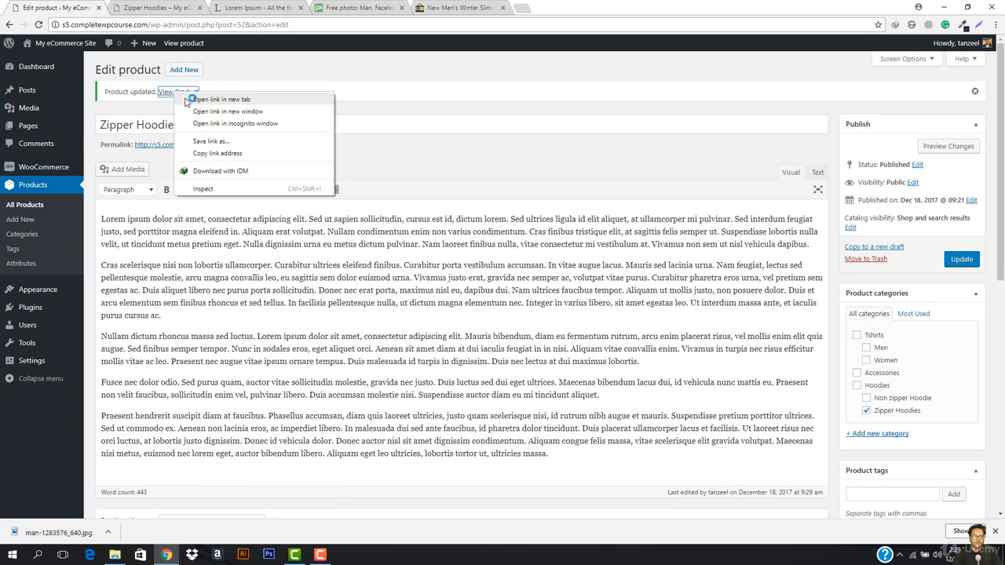
pyautogui.click(190, 99)
pyautogui.hotkey('ctrl', 'Tab')
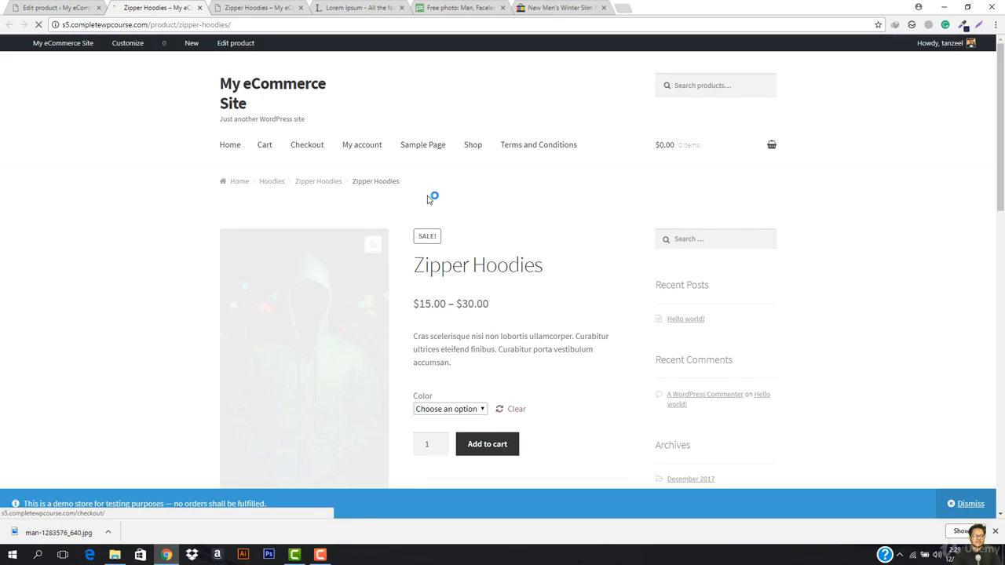
pyautogui.scroll(-1, 366, 251)
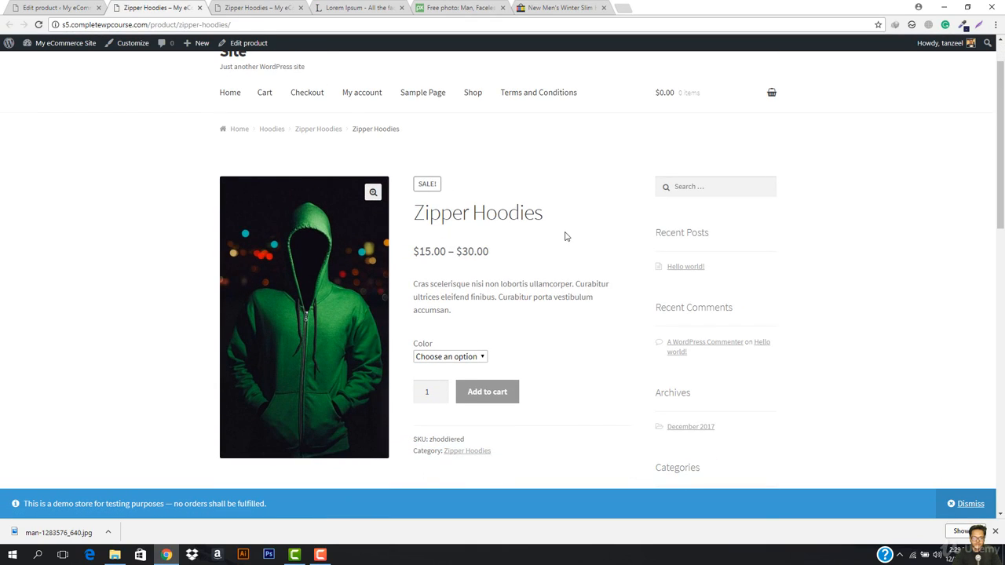
pyautogui.moveTo(413, 252); pyautogui.dragTo(491, 254)
pyautogui.click(491, 253)
# Return to the product editor and review the saved prices and stock status of the Blue, Green and Grey variations
pyautogui.click(79, 7)
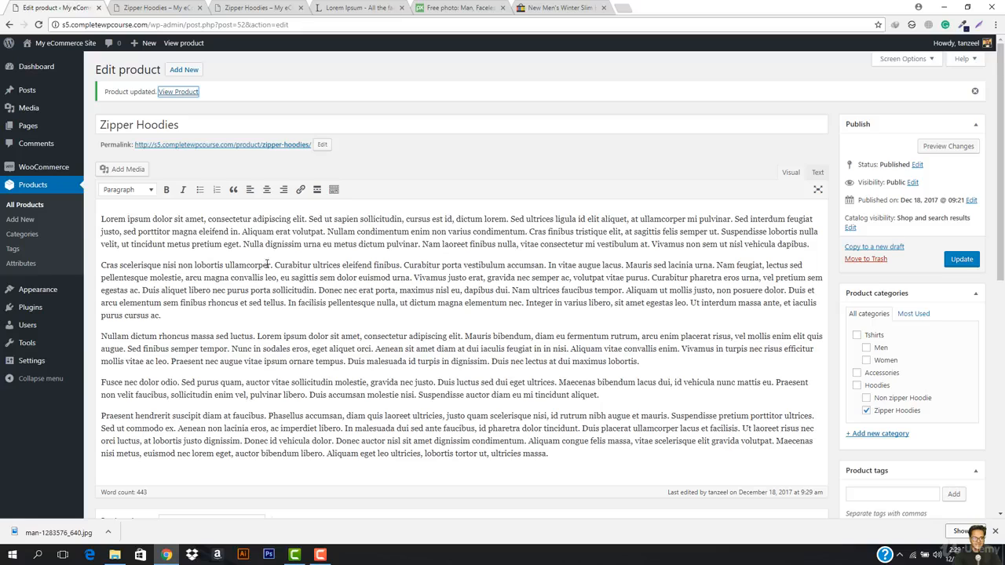
pyautogui.scroll(-10, 249, 296)
pyautogui.click(124, 234)
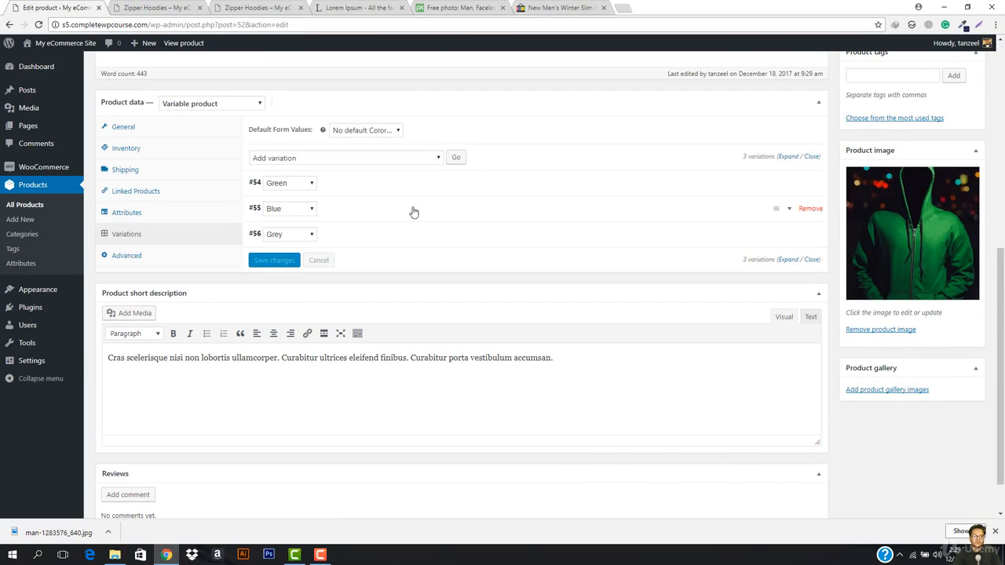
pyautogui.click(398, 210)
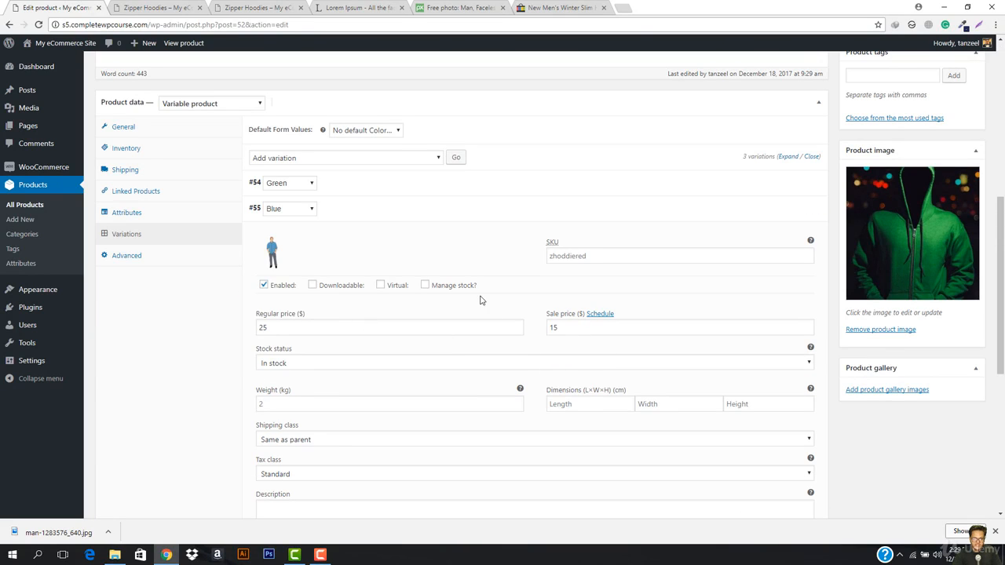
pyautogui.click(361, 188)
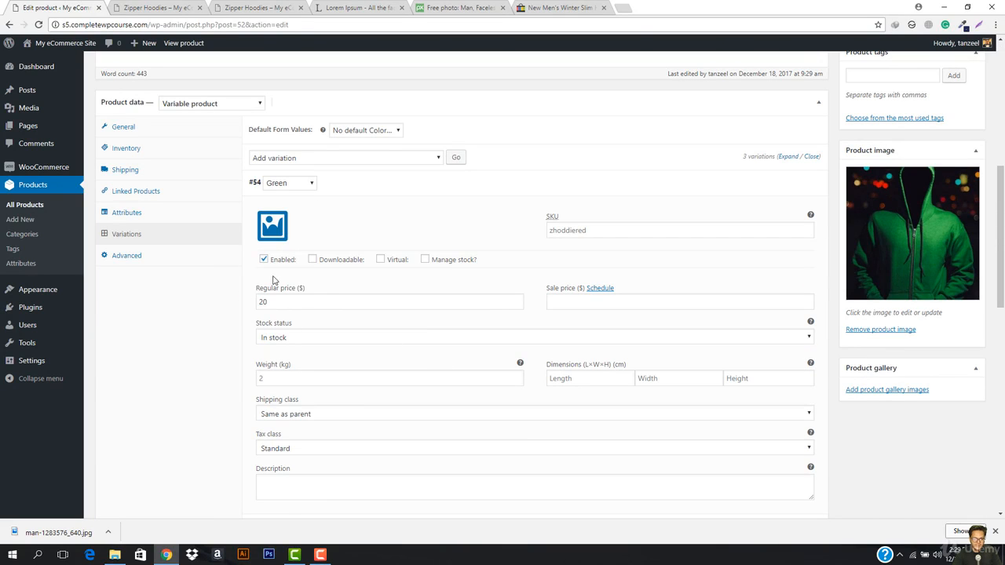
pyautogui.click(369, 189)
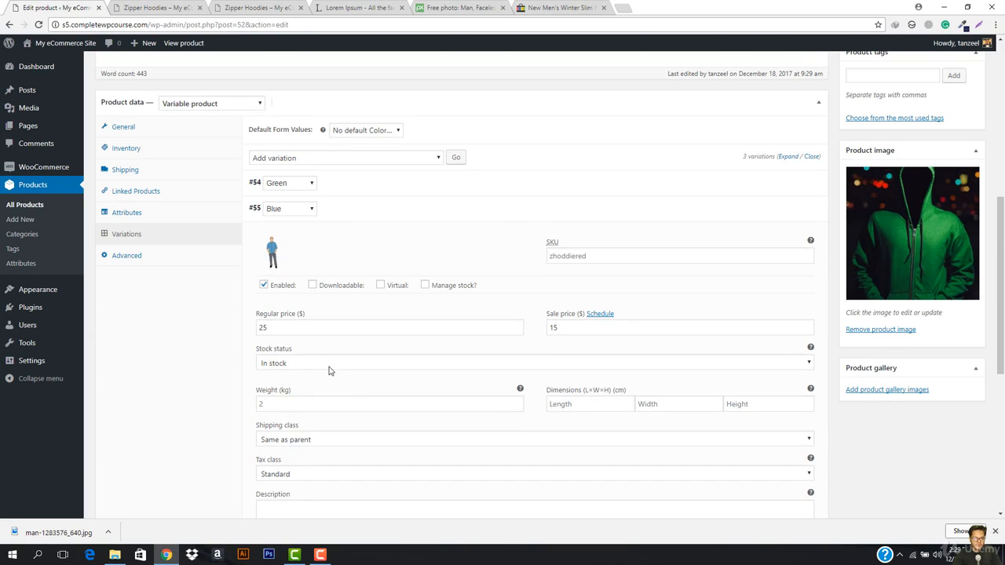
pyautogui.click(365, 222)
pyautogui.click(375, 238)
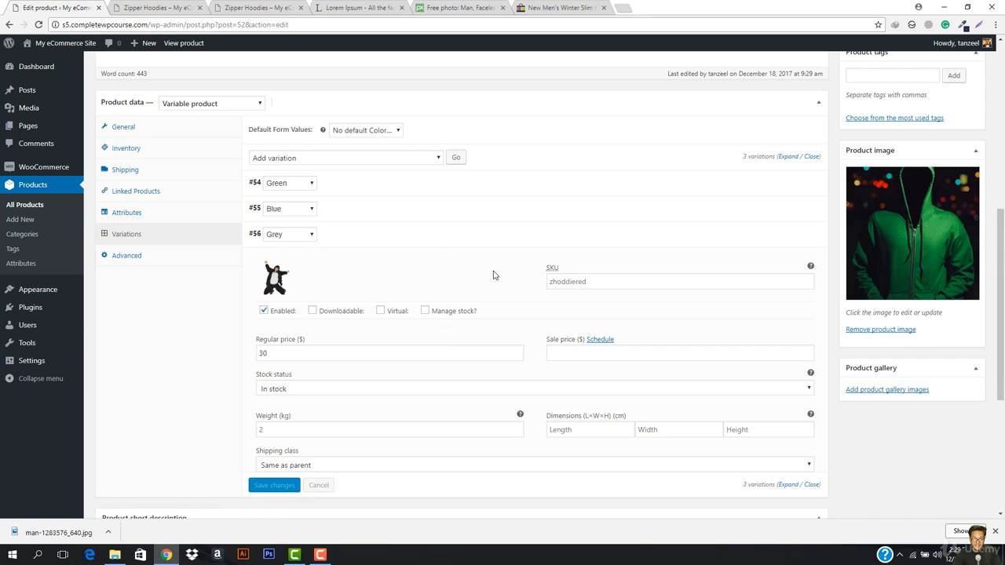
# On the Zipper Hoodies storefront page, choose Green, Blue and Grey in turn and check each color's image, price and stock
pyautogui.click(141, 7)
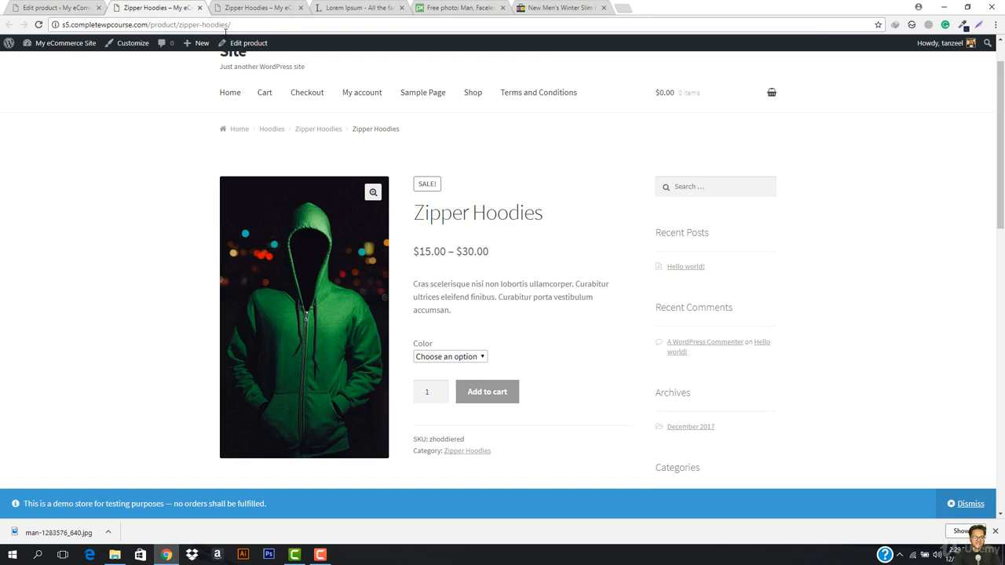
pyautogui.click(453, 358)
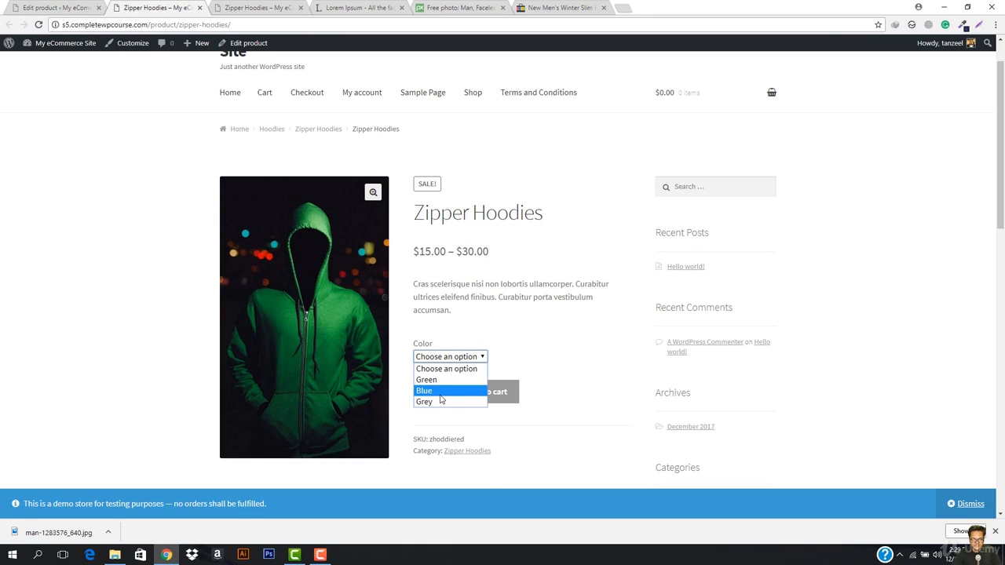
pyautogui.click(439, 380)
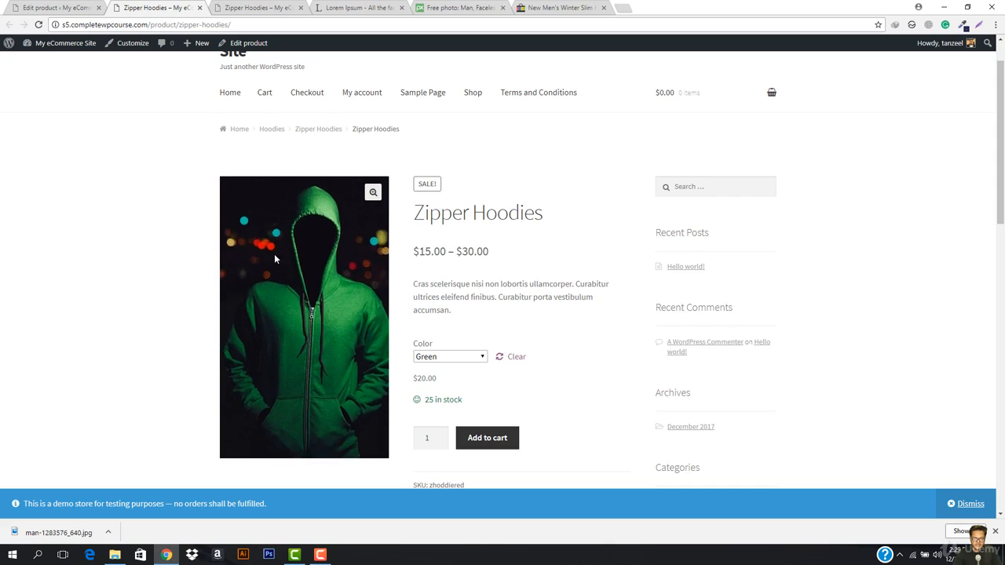
pyautogui.click(460, 358)
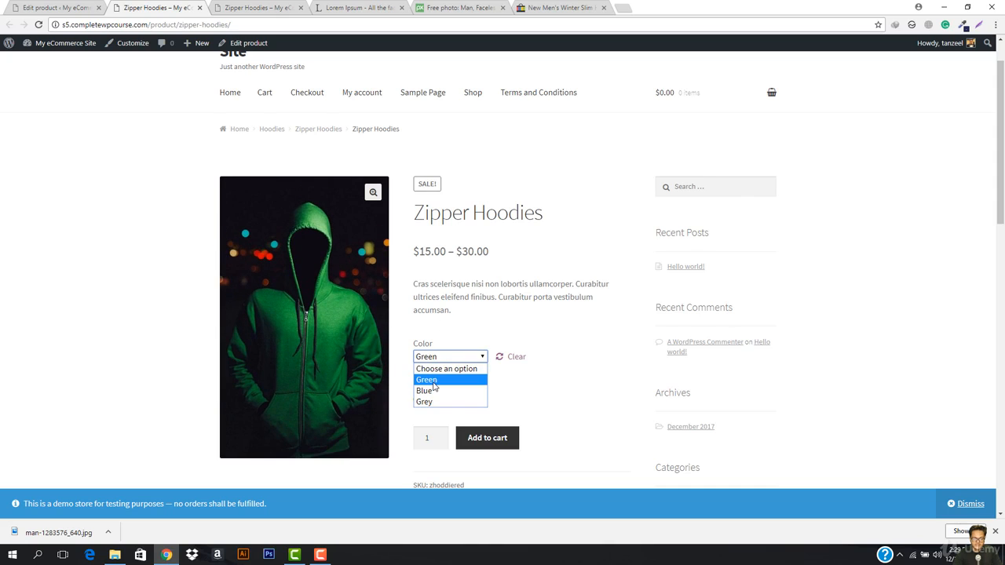
pyautogui.click(426, 391)
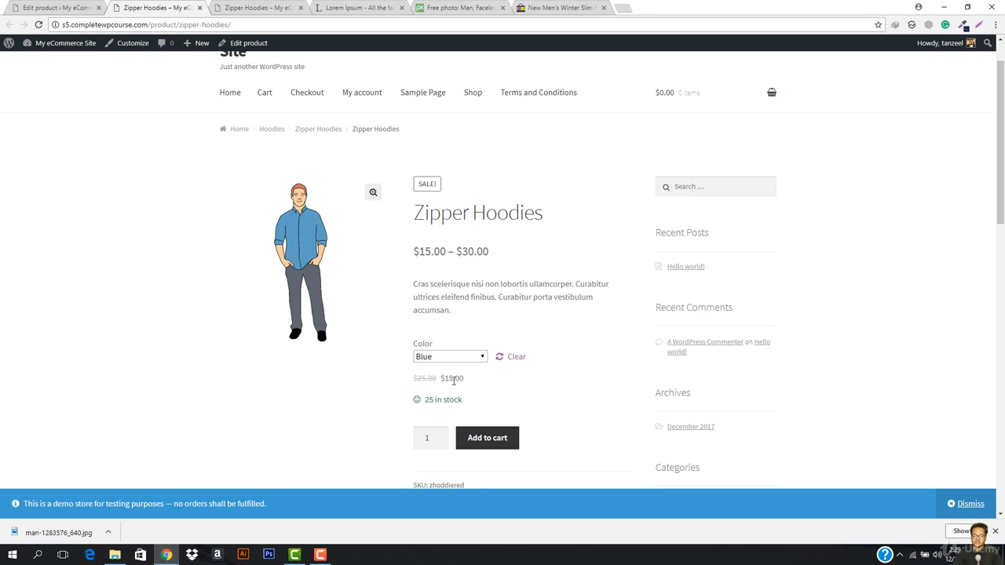
pyautogui.click(462, 355)
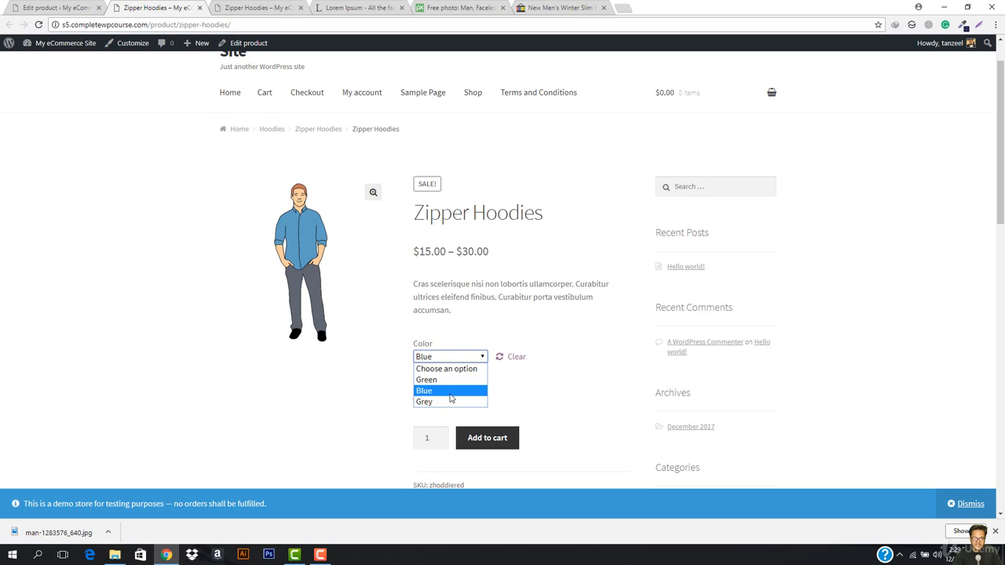
pyautogui.click(450, 401)
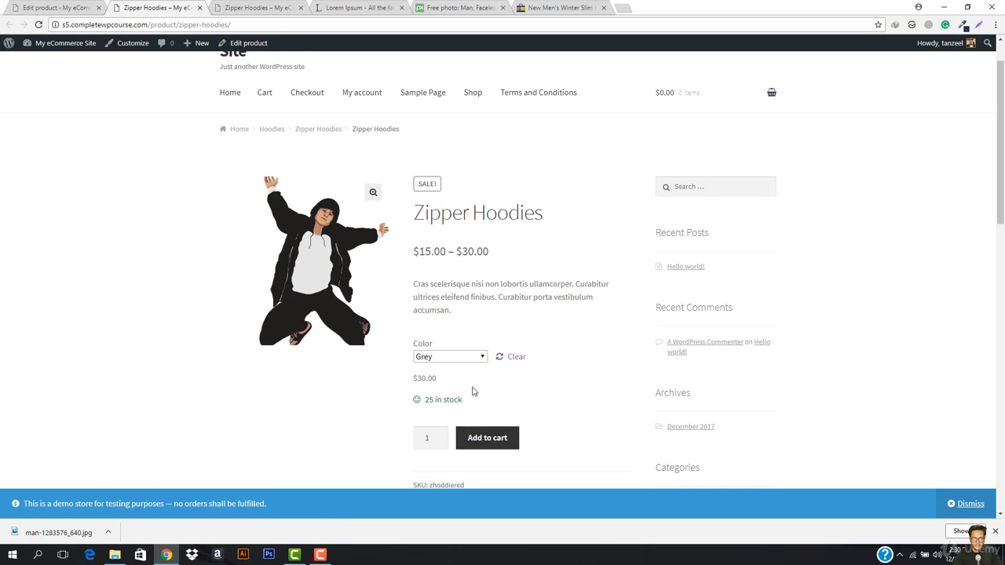
pyautogui.scroll(-2, 474, 391)
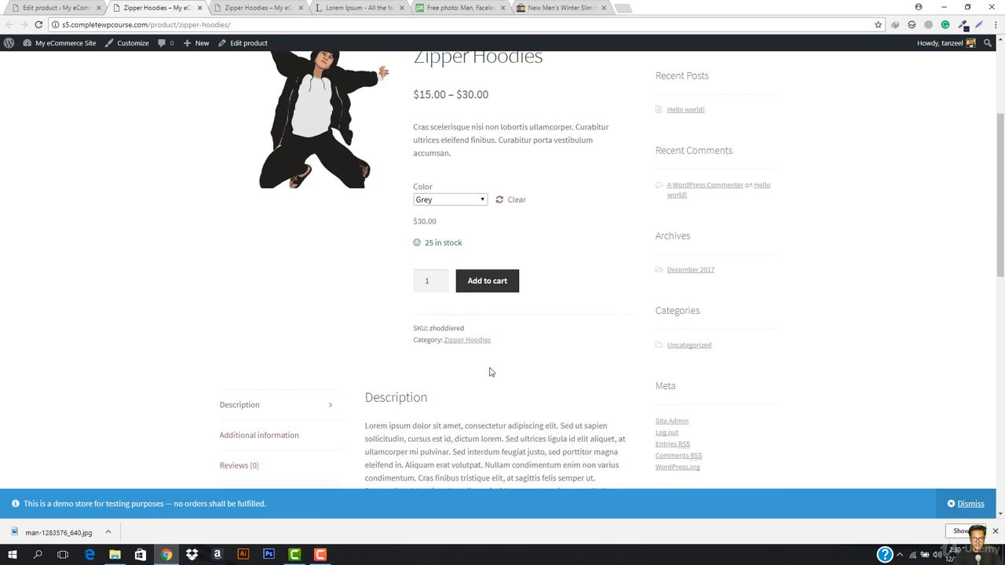
# Turn off product-level stock management in the Zipper Hoodies inventory settings and update the product
pyautogui.click(55, 8)
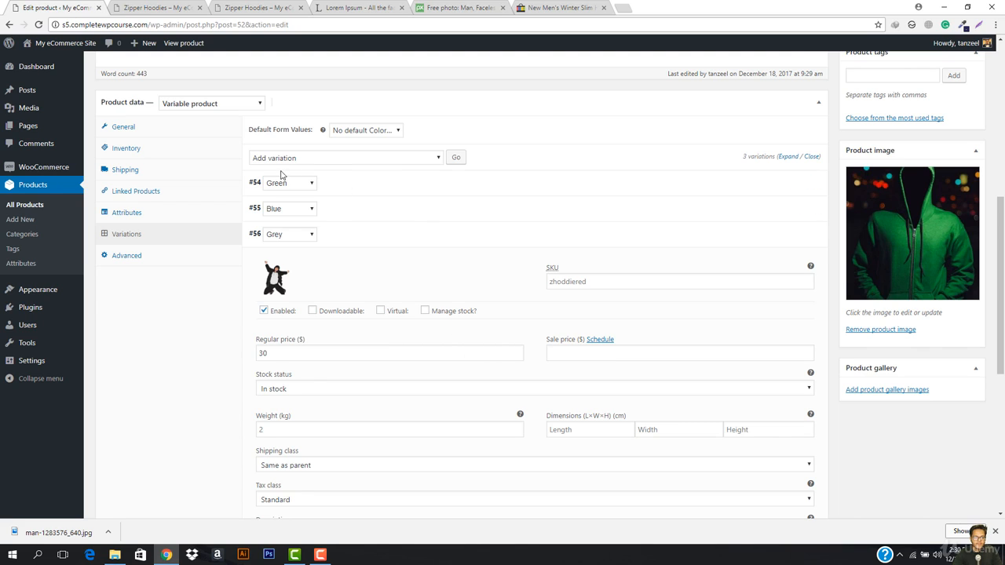
pyautogui.click(148, 149)
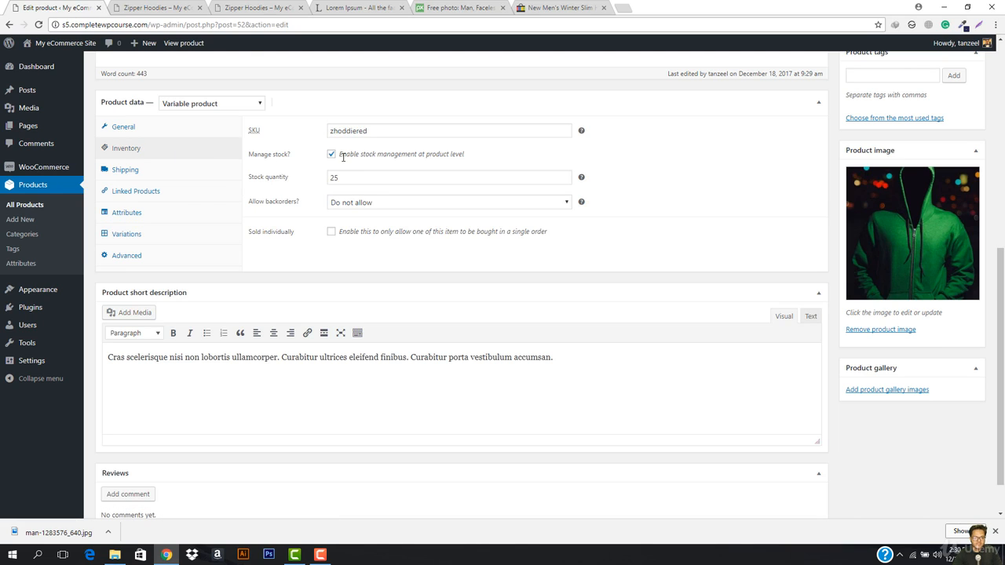
pyautogui.click(331, 154)
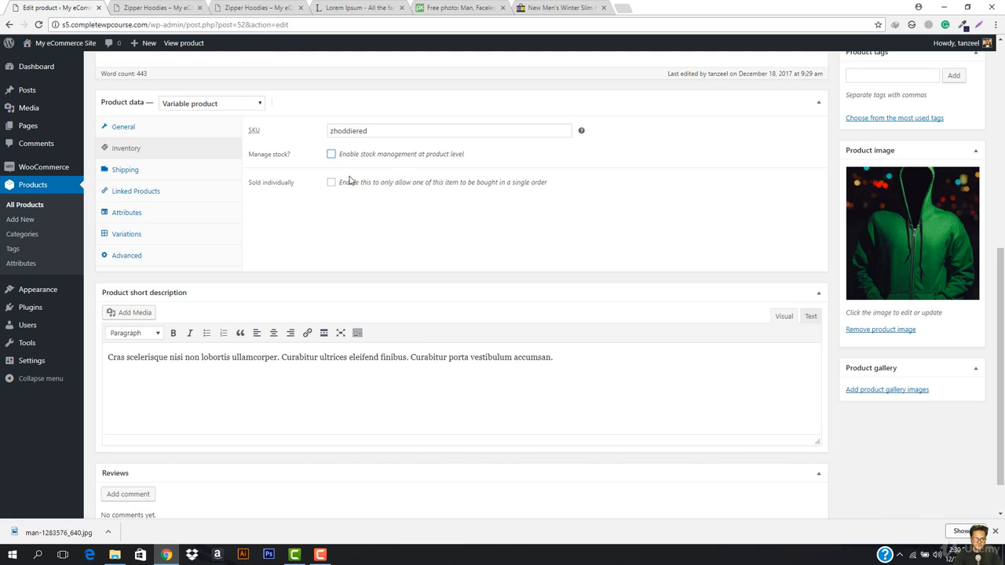
pyautogui.click(129, 235)
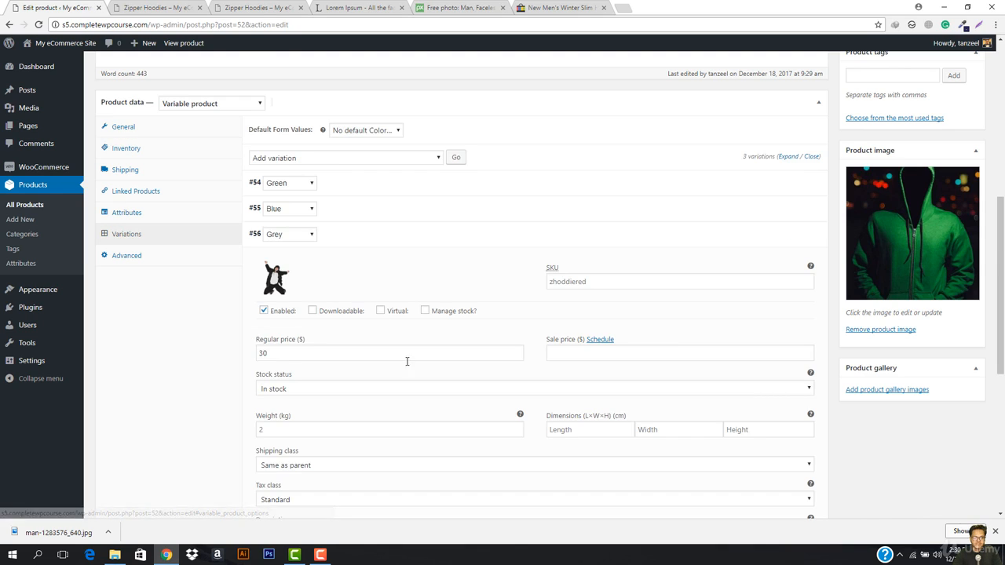
pyautogui.scroll(-1, 318, 365)
pyautogui.scroll(-1, 318, 364)
pyautogui.scroll(8, 528, 335)
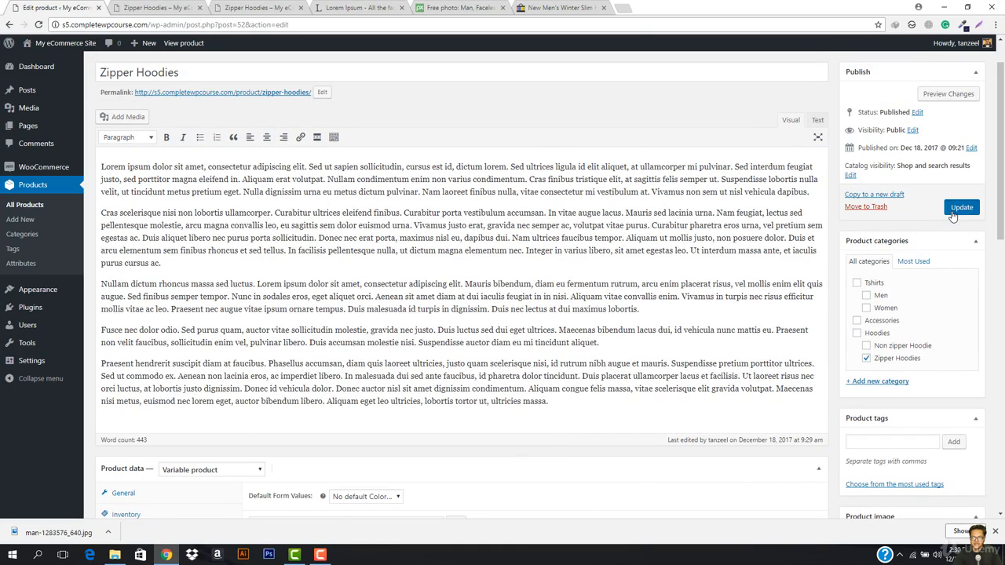
pyautogui.click(960, 206)
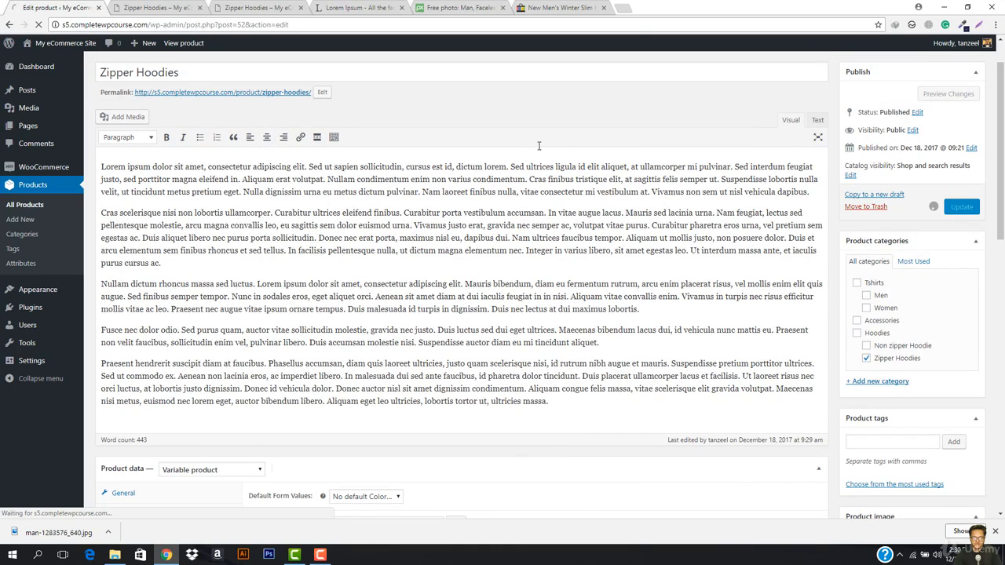
# Reload the Zipper Hoodies storefront page and choose Grey to check its price and stock information
pyautogui.click(149, 6)
pyautogui.click(247, 26)
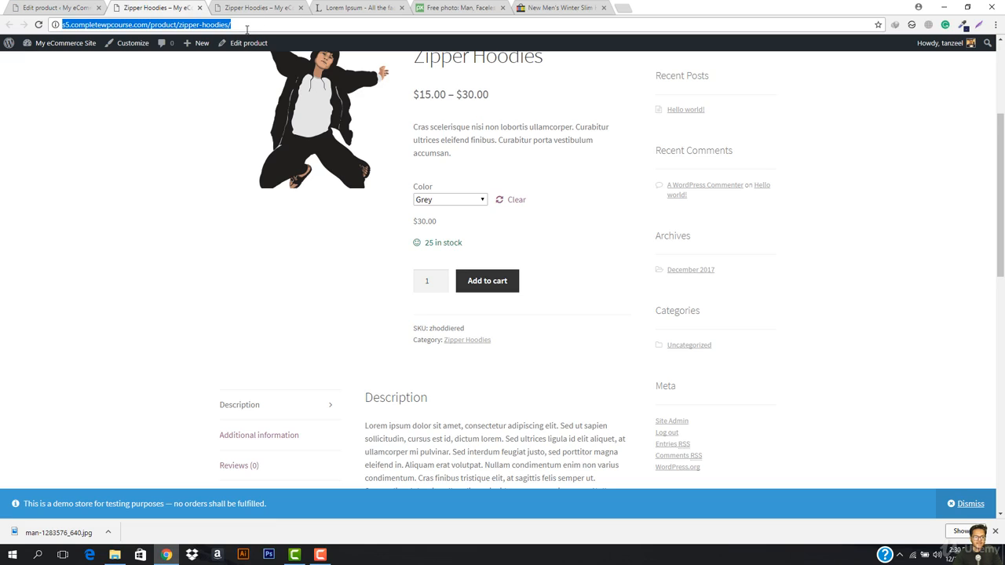
pyautogui.press('Return')
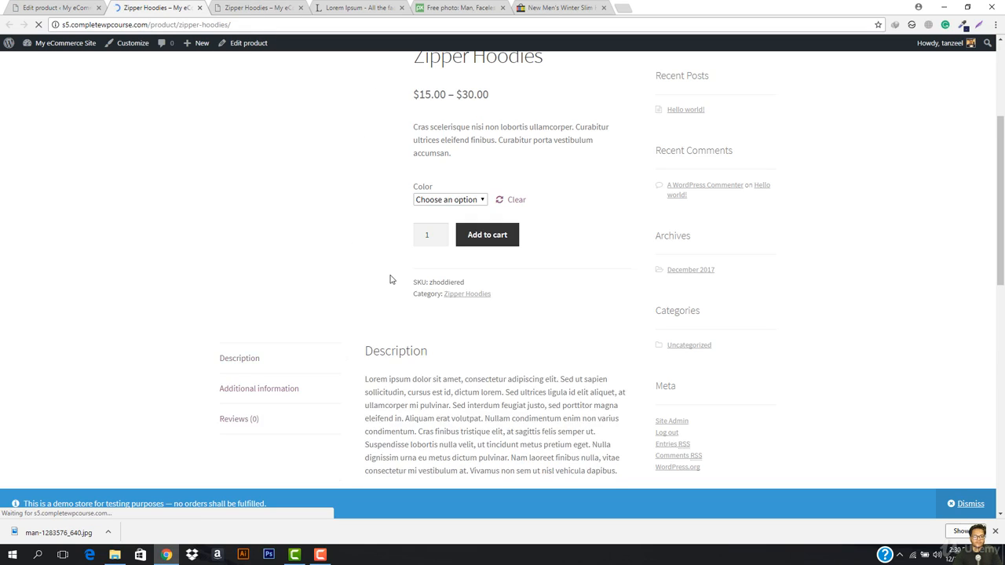
pyautogui.click(449, 304)
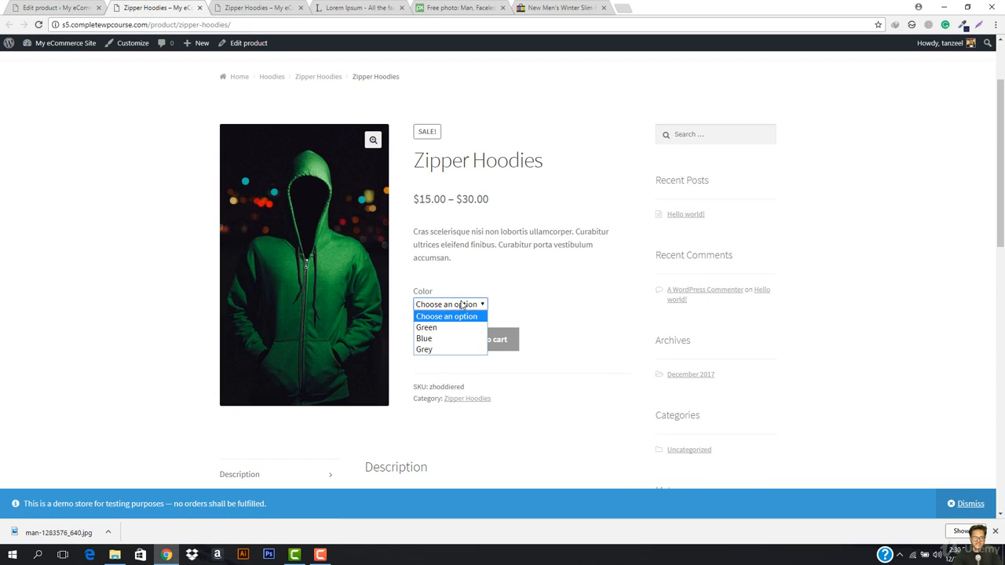
pyautogui.click(439, 349)
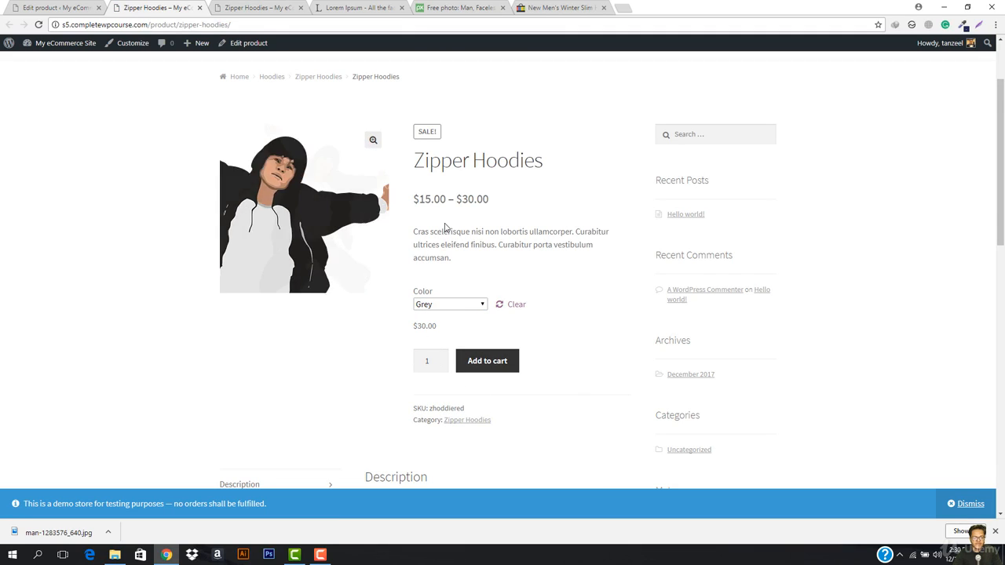
# Set the Grey variation's stock status to Out of stock in the product editor and update the product
pyautogui.hotkey('ctrl', 'pageup')
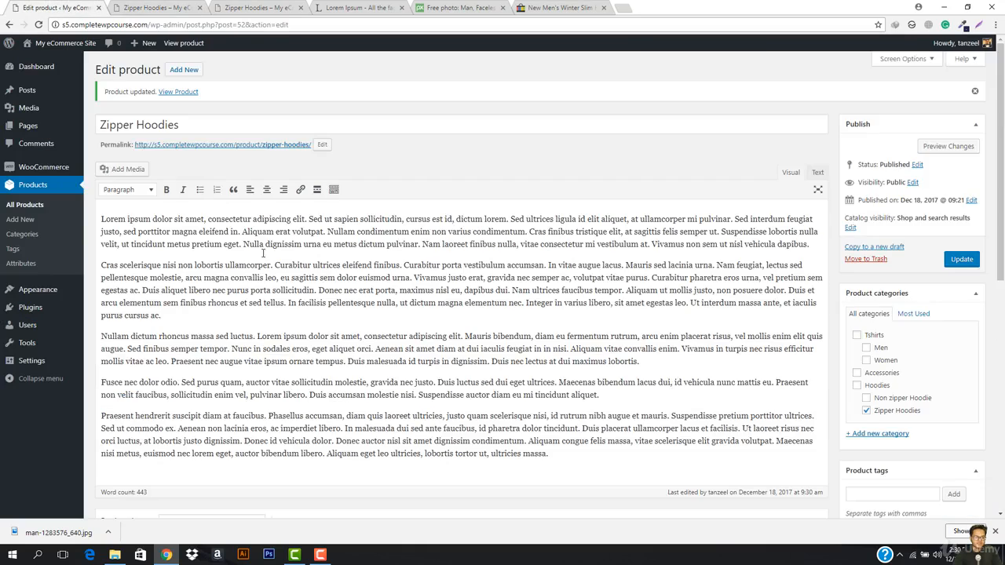
pyautogui.scroll(-10, 236, 309)
pyautogui.scroll(2, 234, 310)
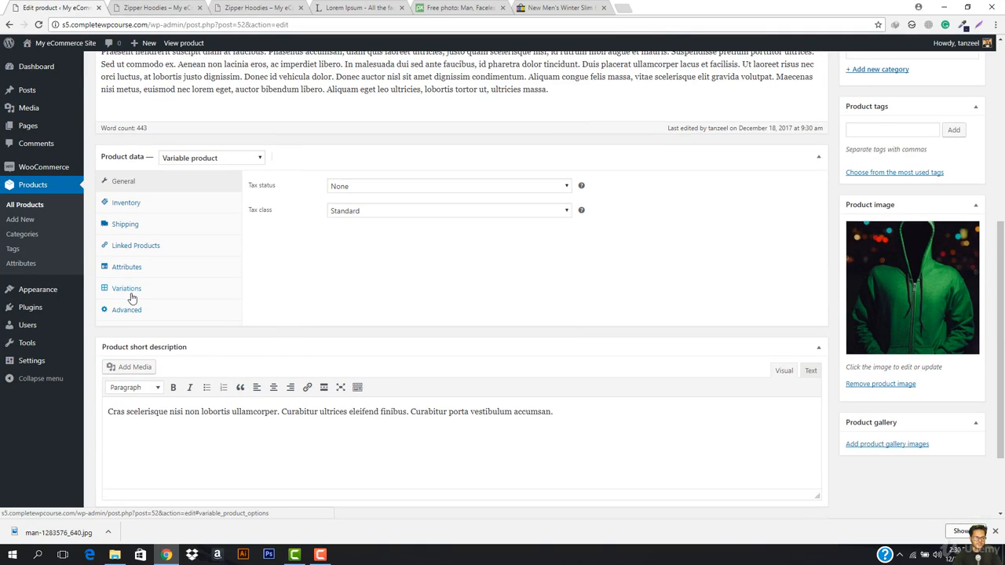
pyautogui.click(130, 288)
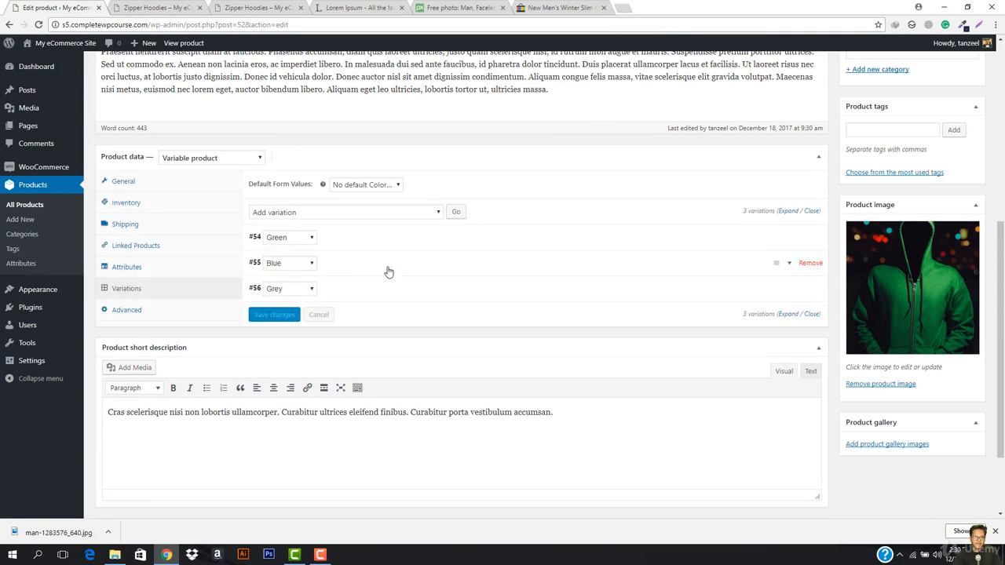
pyautogui.click(369, 292)
pyautogui.scroll(-1, 399, 269)
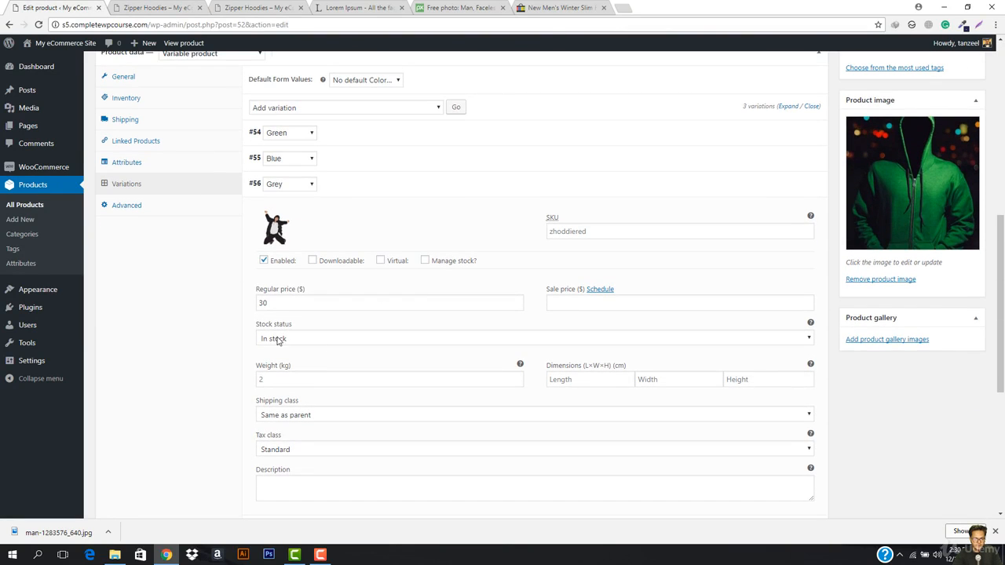
pyautogui.click(310, 338)
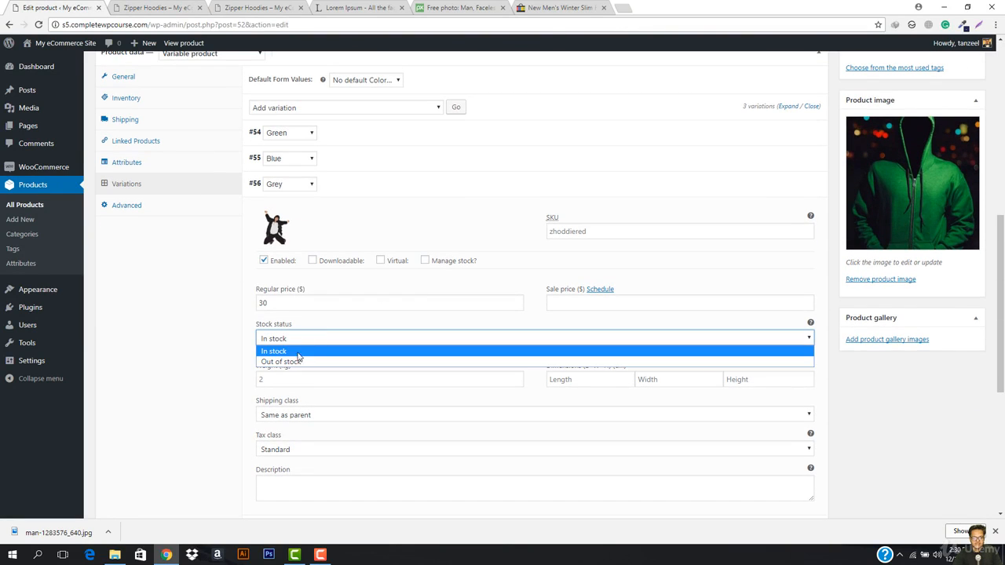
pyautogui.click(306, 358)
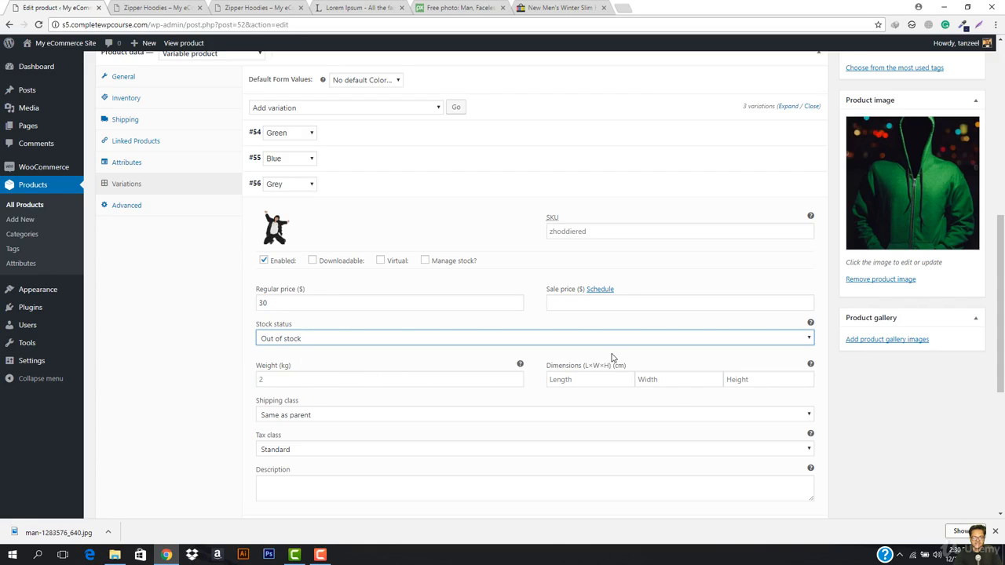
pyautogui.scroll(3, 613, 358)
pyautogui.click(963, 106)
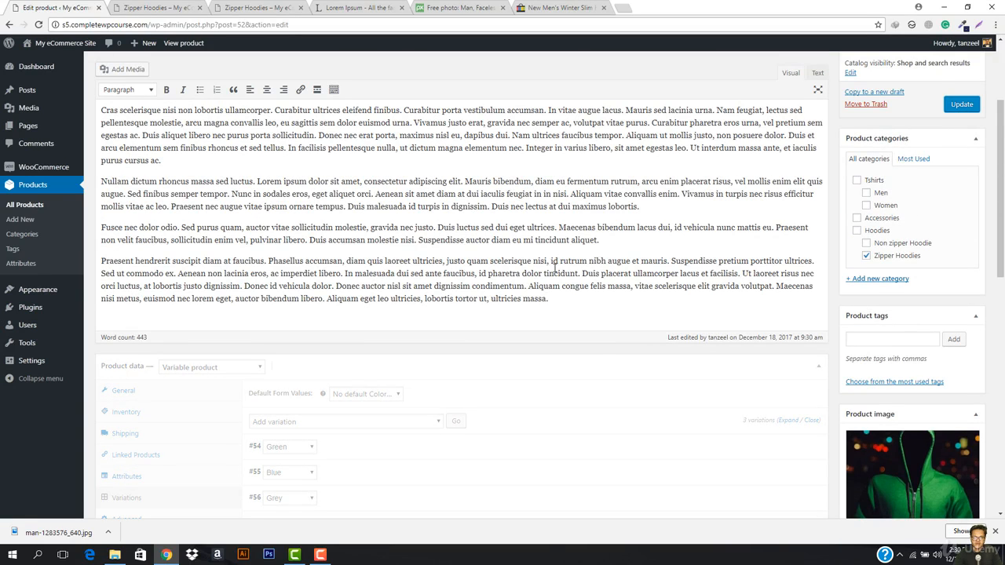
pyautogui.scroll(-3, 411, 337)
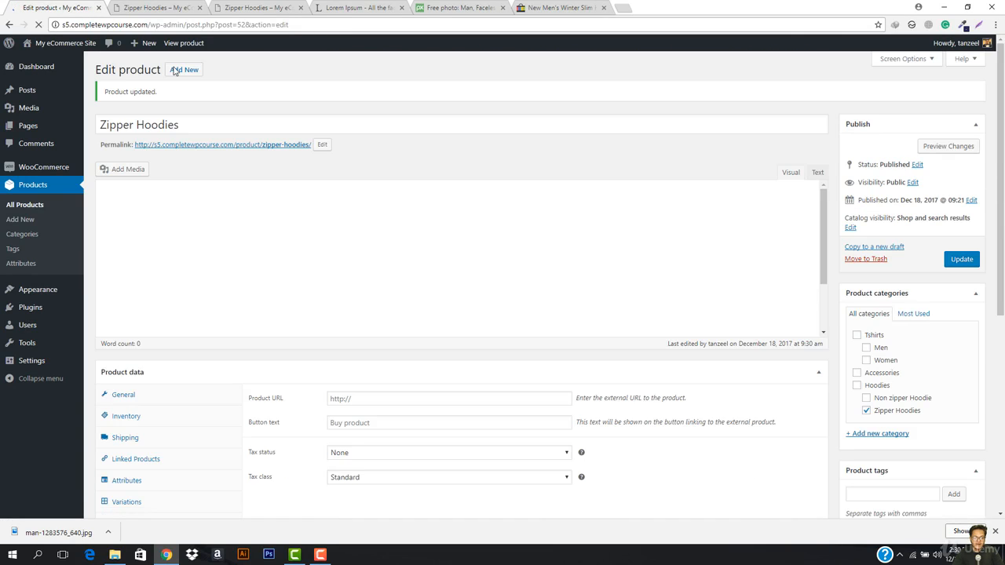
# Reload the storefront page and compare the availability shown for the Grey, Blue and Green colors
pyautogui.click(168, 7)
pyautogui.click(238, 25)
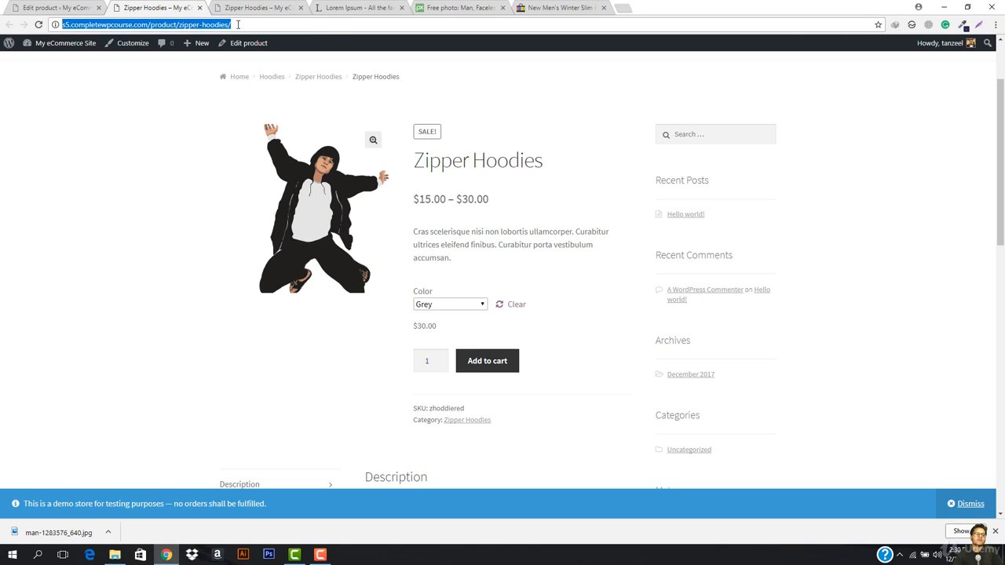
pyautogui.press('Return')
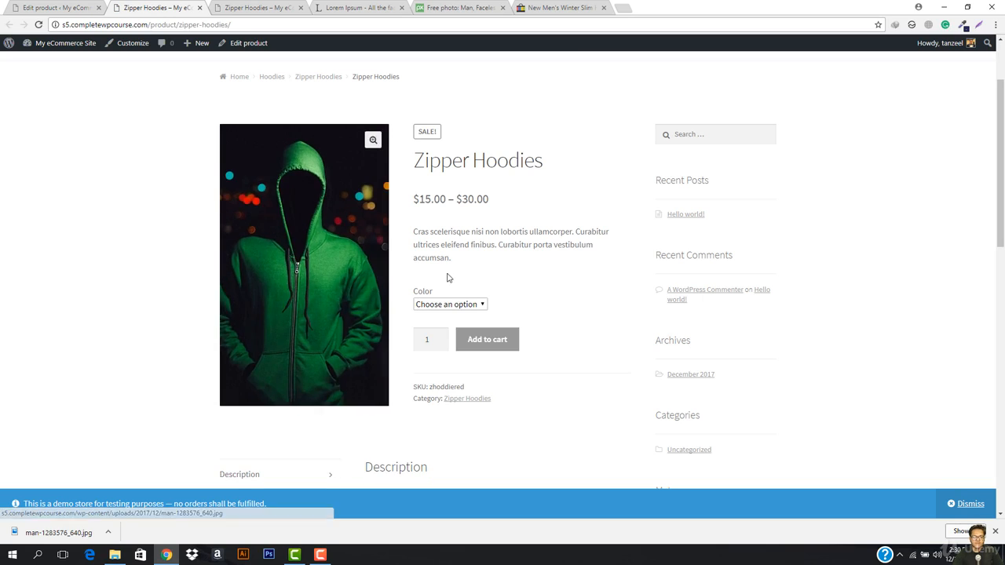
pyautogui.click(459, 306)
pyautogui.click(436, 350)
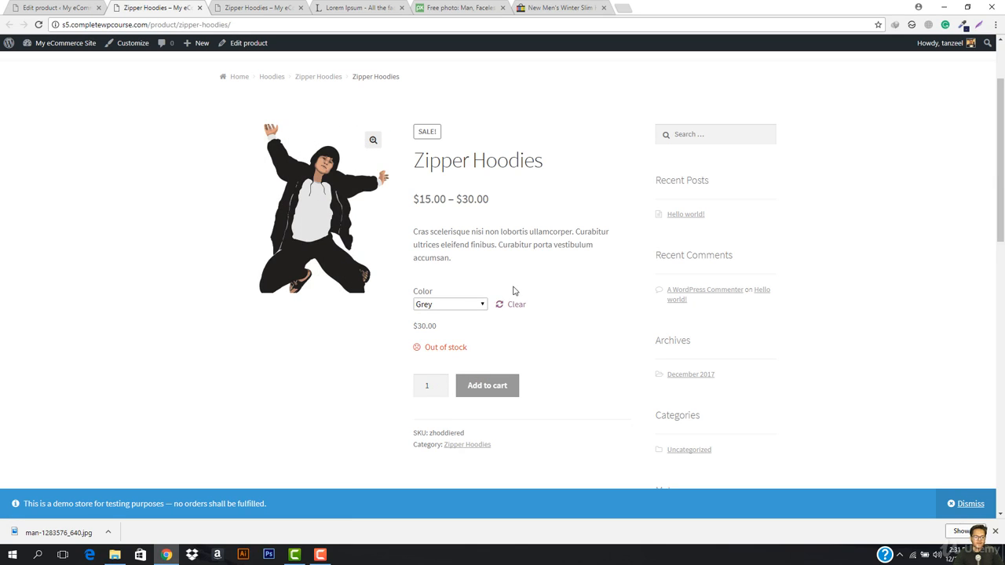
pyautogui.click(448, 305)
pyautogui.click(438, 338)
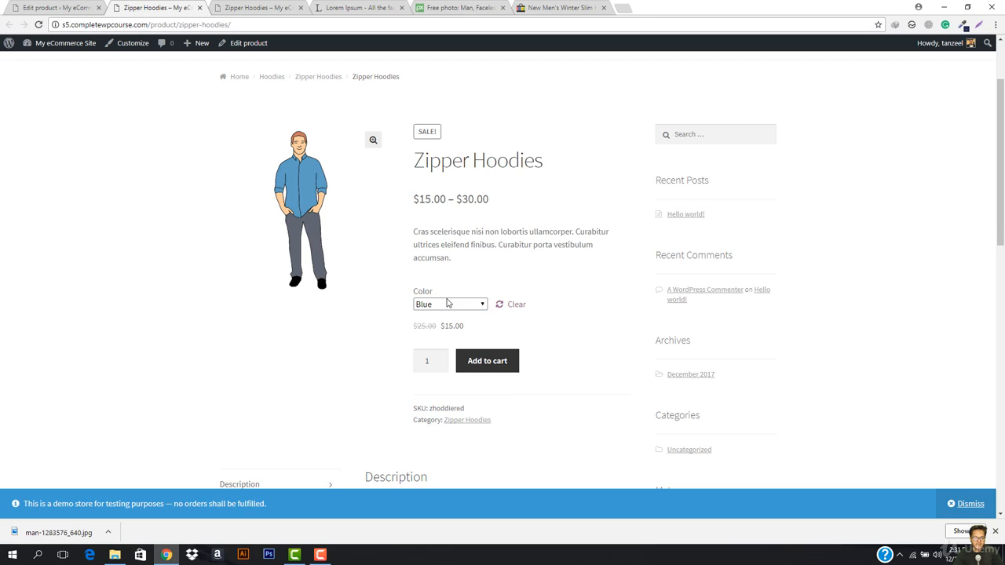
pyautogui.click(453, 307)
pyautogui.click(428, 327)
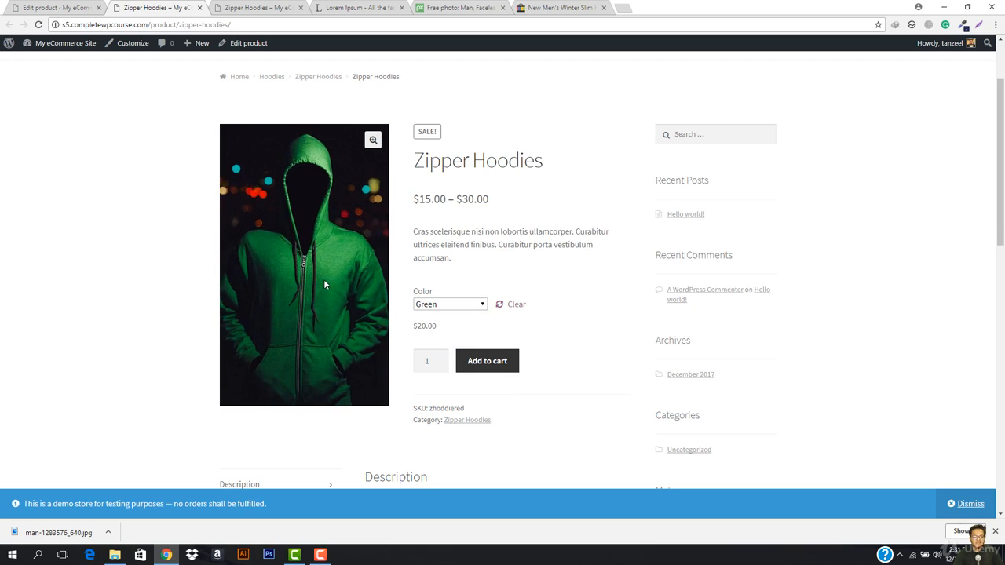
# Look over the Zipper Hoodies storefront page from its header to the description with Green selected
pyautogui.scroll(-6, 333, 289)
pyautogui.scroll(5, 369, 307)
pyautogui.scroll(3, 371, 307)
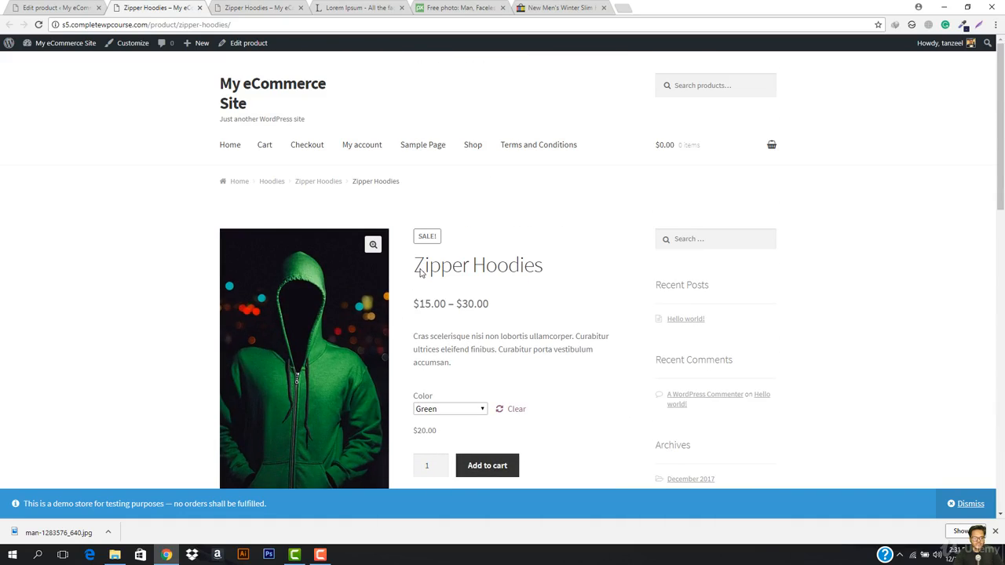
pyautogui.scroll(-3, 447, 286)
pyautogui.scroll(-1, 446, 286)
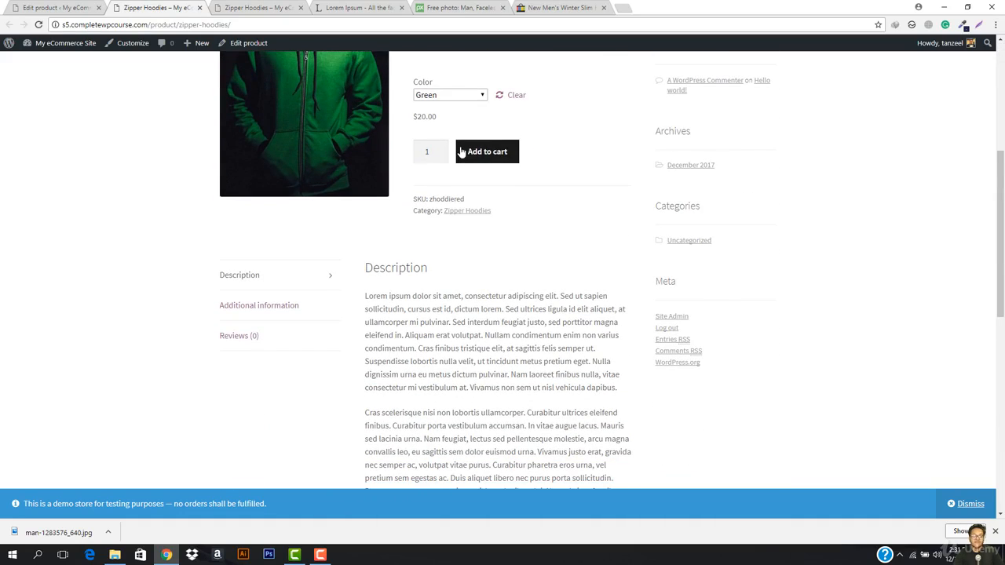
pyautogui.scroll(3, 401, 250)
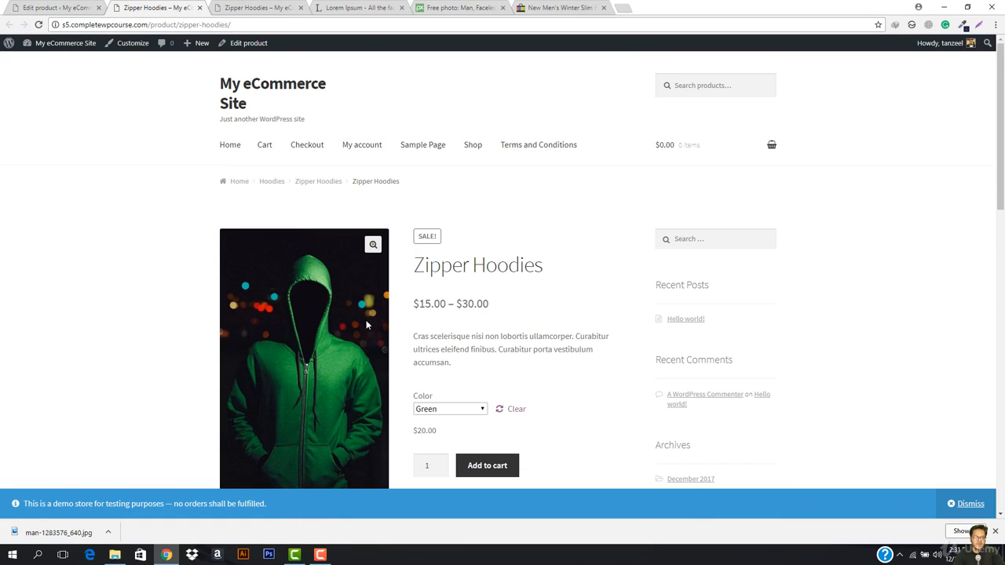
pyautogui.scroll(-2, 456, 343)
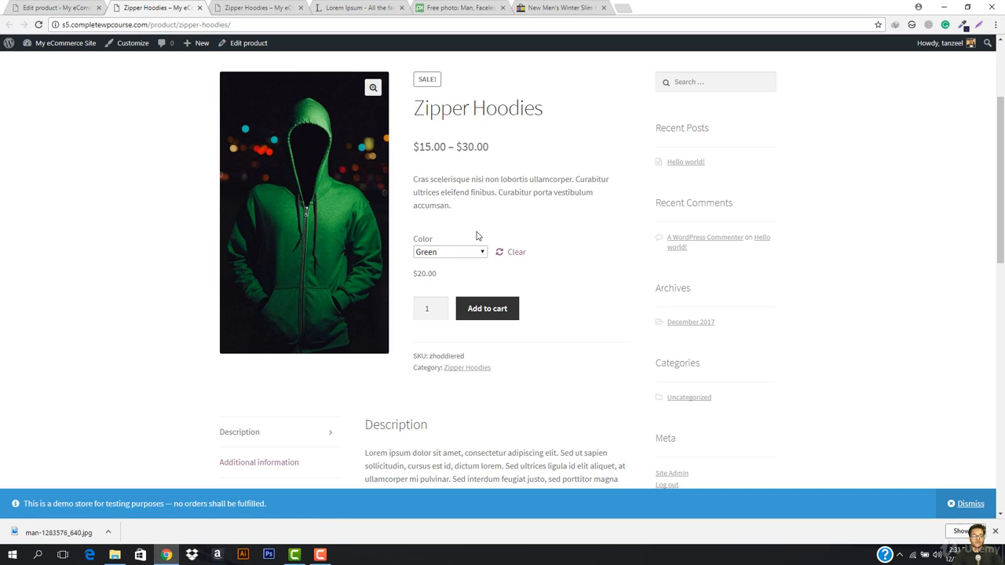
# Return to the Zipper Hoodies product editor and bring the Product data section into view
pyautogui.click(61, 8)
pyautogui.scroll(-3, 377, 353)
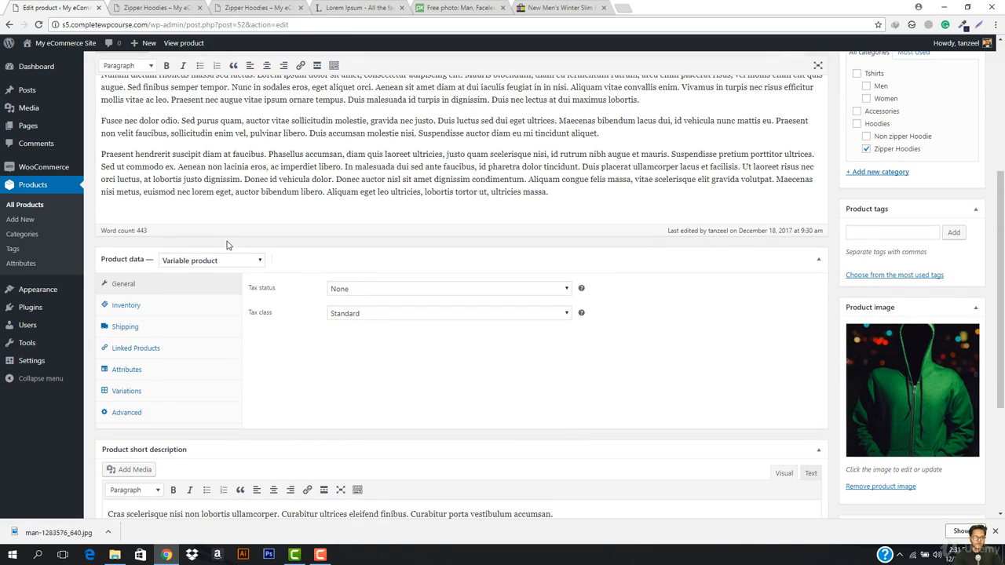